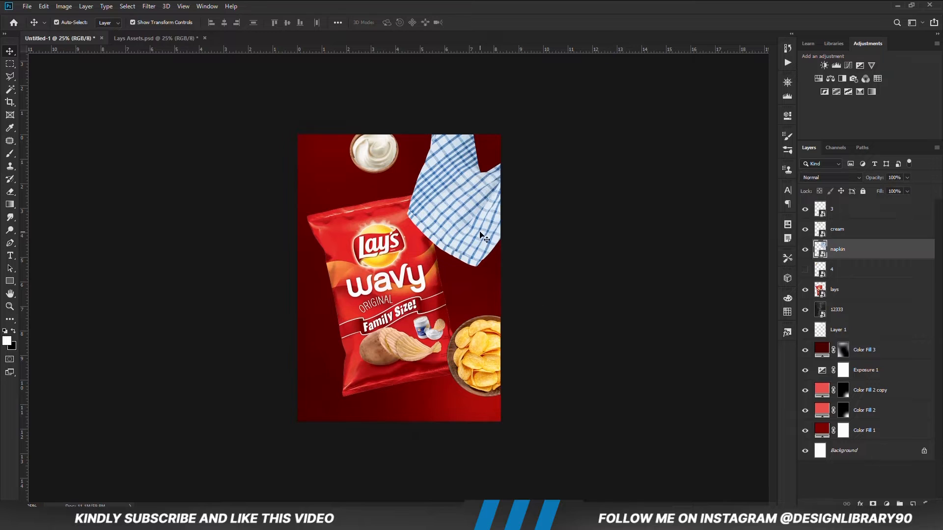
Step: Move the napkin layer below the lays layer, then rotate and position the napkin behind the bag's upper corner
left_click_drag(865, 250, 862, 294)
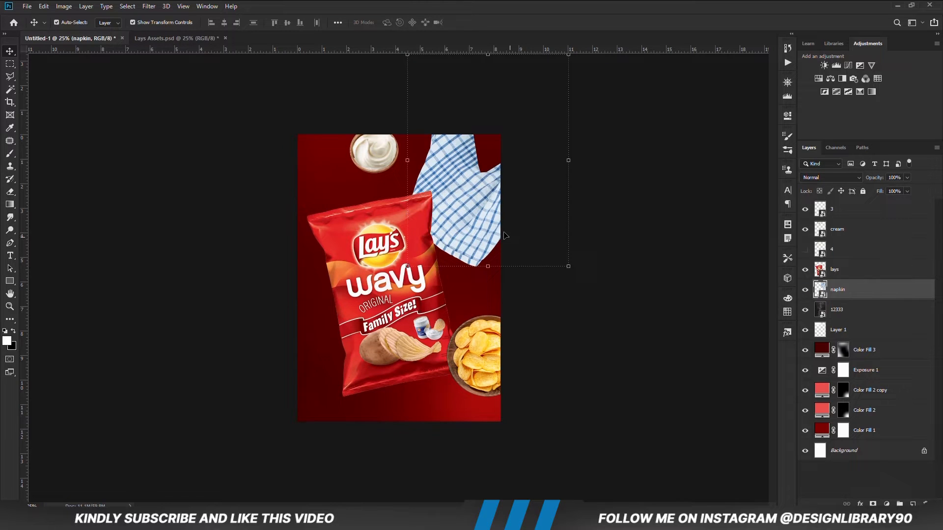
left_click_drag(480, 228, 473, 225)
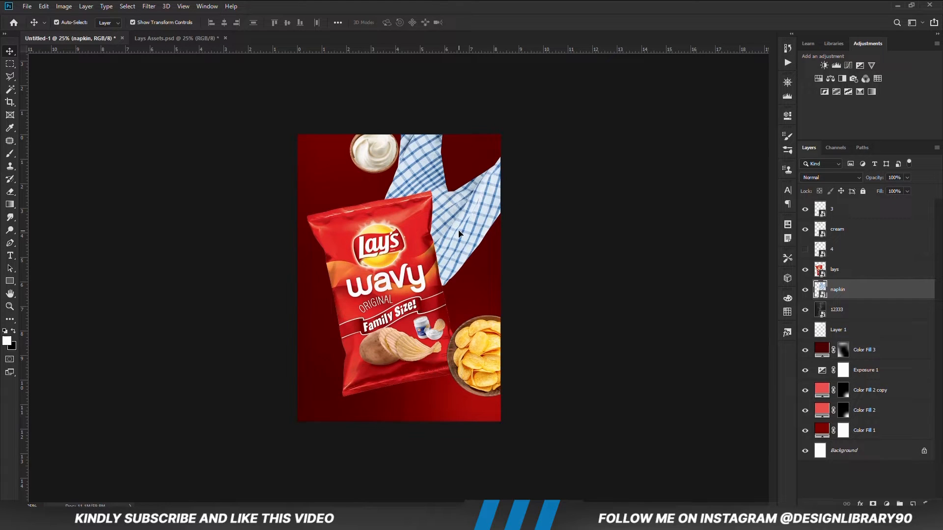
left_click_drag(460, 233, 467, 229)
Step: Move the chips bowl onto the napkin at the poster's upper-right corner and the cream bowl just above the bag
left_click_drag(479, 362, 476, 176)
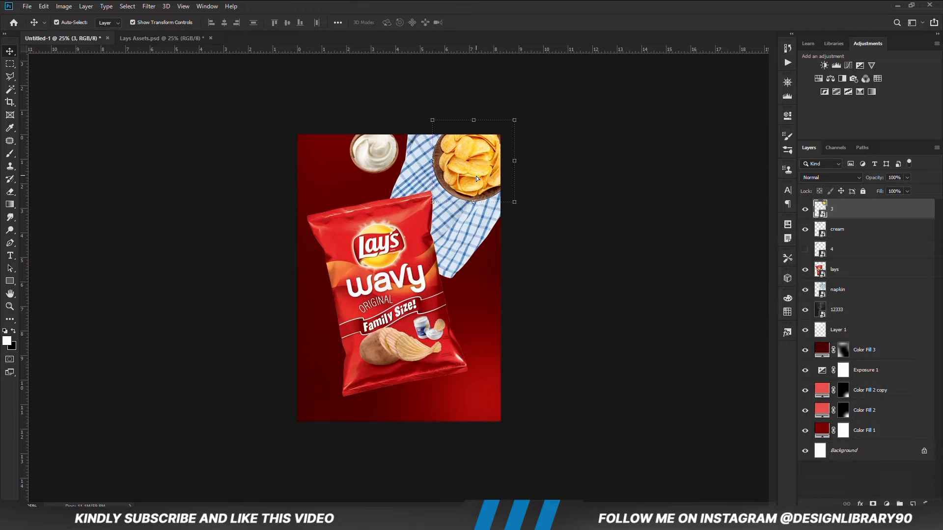
left_click(614, 210)
left_click_drag(377, 160, 393, 176)
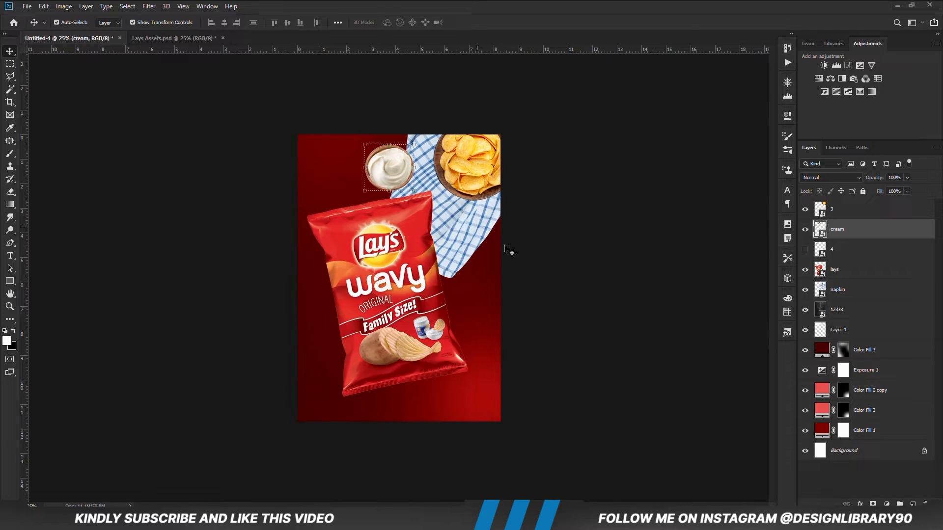
left_click(524, 283)
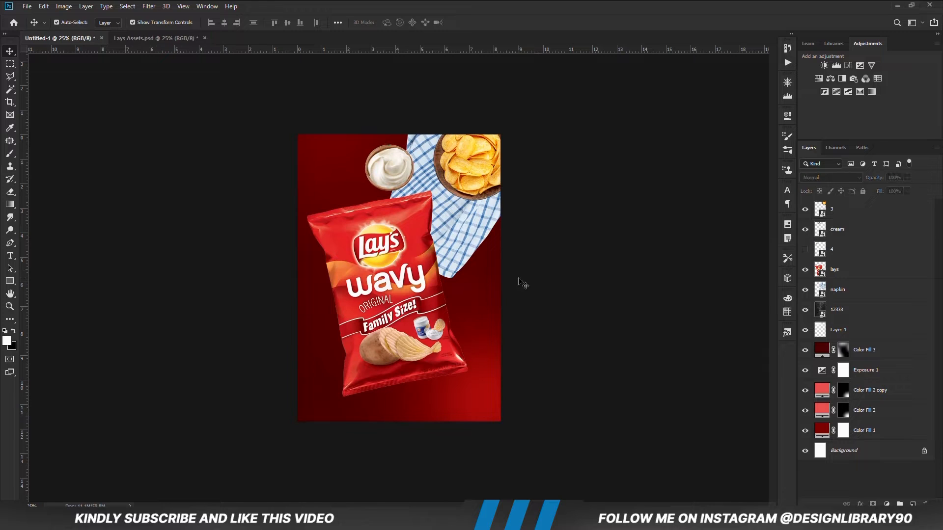
Step: Show the hidden layer 4 and place its single chip on the lower part of the napkin
left_click(393, 323)
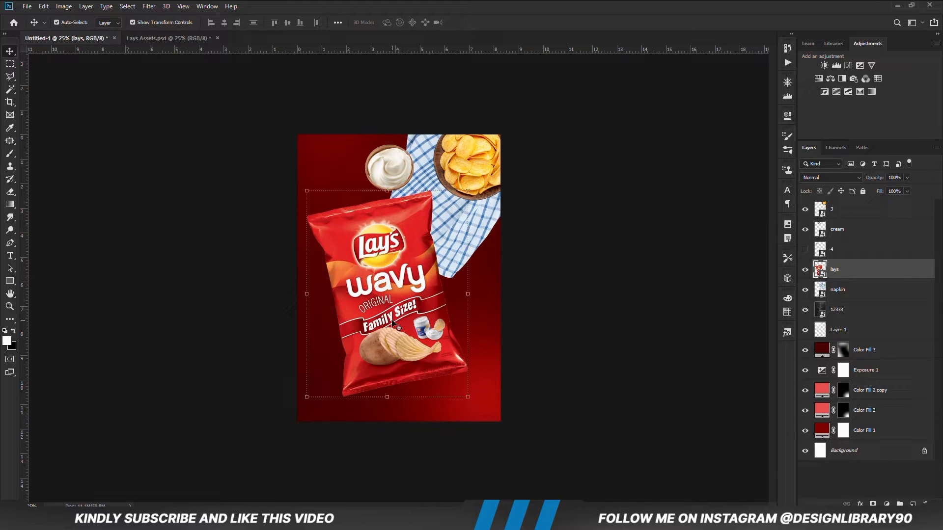
left_click(533, 339)
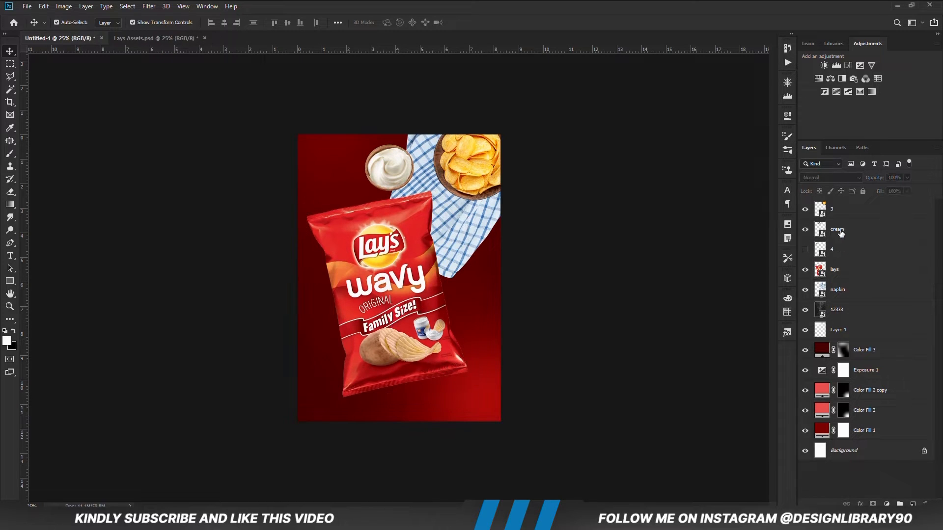
left_click(806, 249)
left_click_drag(328, 171, 470, 253)
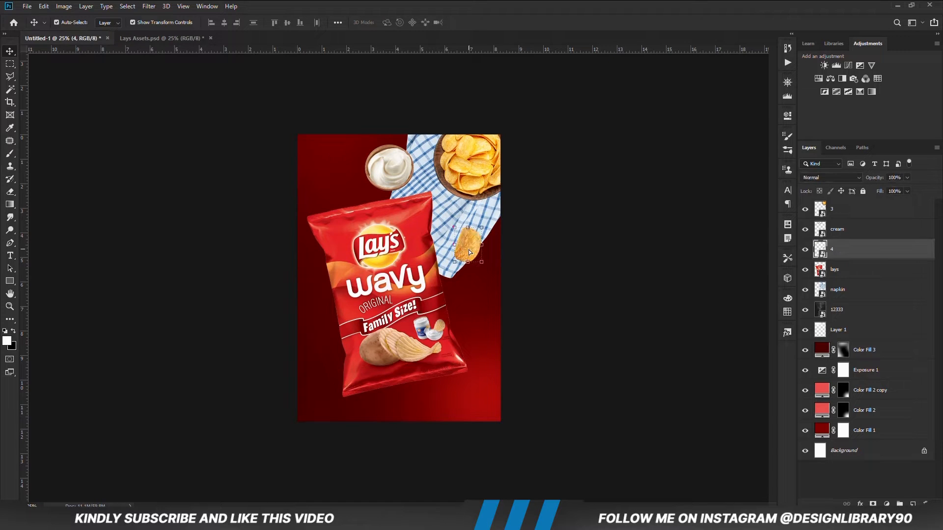
Step: Group the background layers from 12333 down to Color Fill 1 and lock the group
left_click(840, 310)
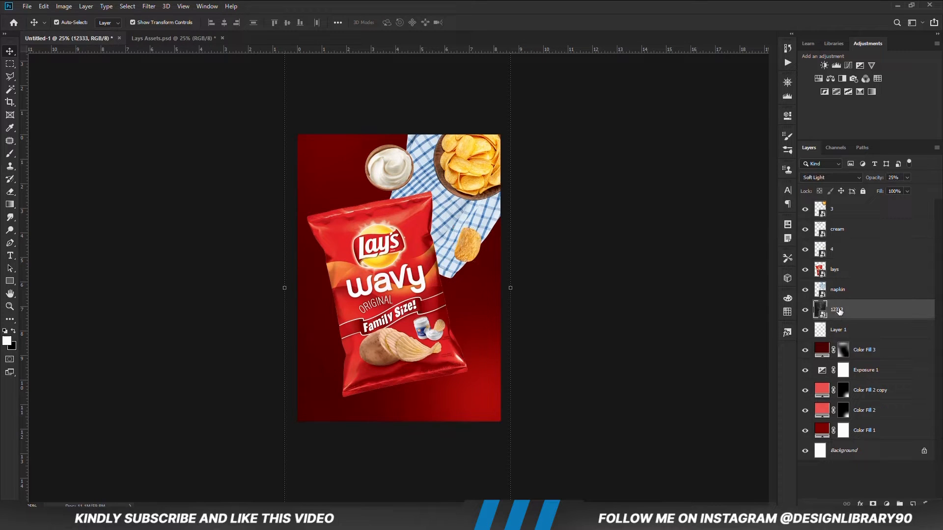
left_click(867, 432, "shift")
key("ctrl+g")
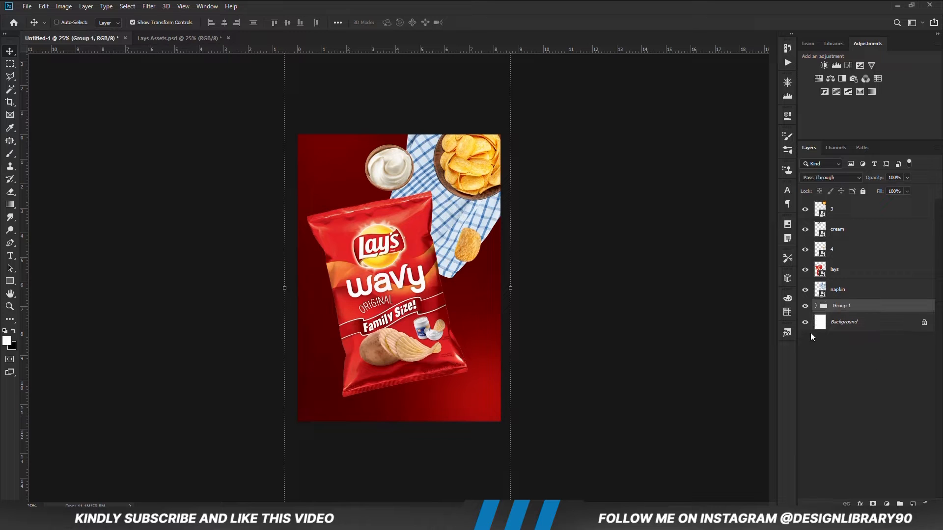
left_click(806, 306)
left_click(805, 306)
left_click(863, 192)
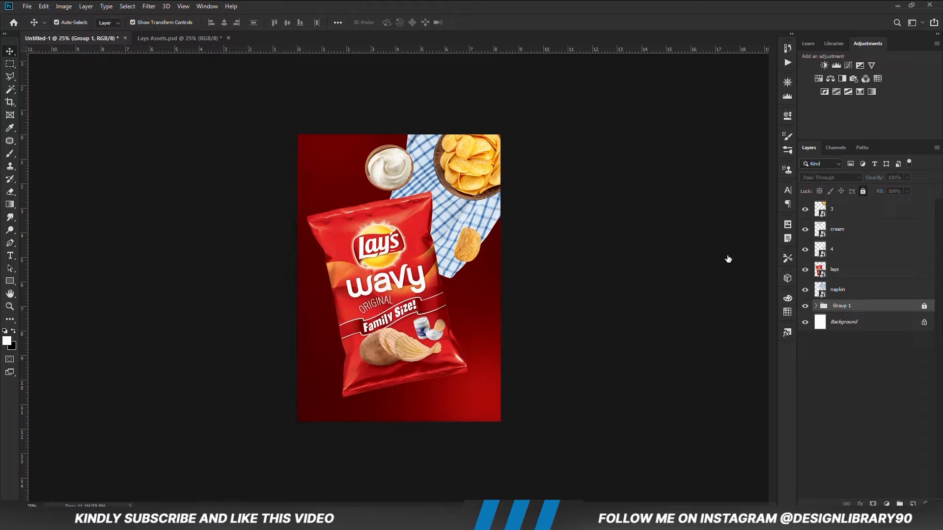
Step: Shift the single chip closer to the bag, duplicate it, and place the rotated copy at the poster's right edge below the bowl
left_click(612, 351)
mouse_move(465, 249)
left_mouse_down()
mouse_move(470, 257)
mouse_move(455, 244)
left_mouse_up()
key("ctrl+j")
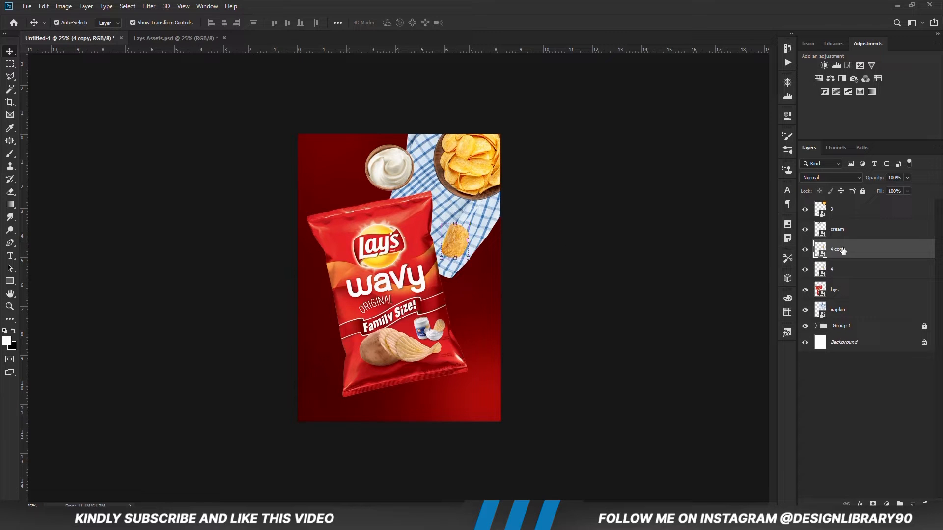
left_click_drag(491, 223, 493, 225)
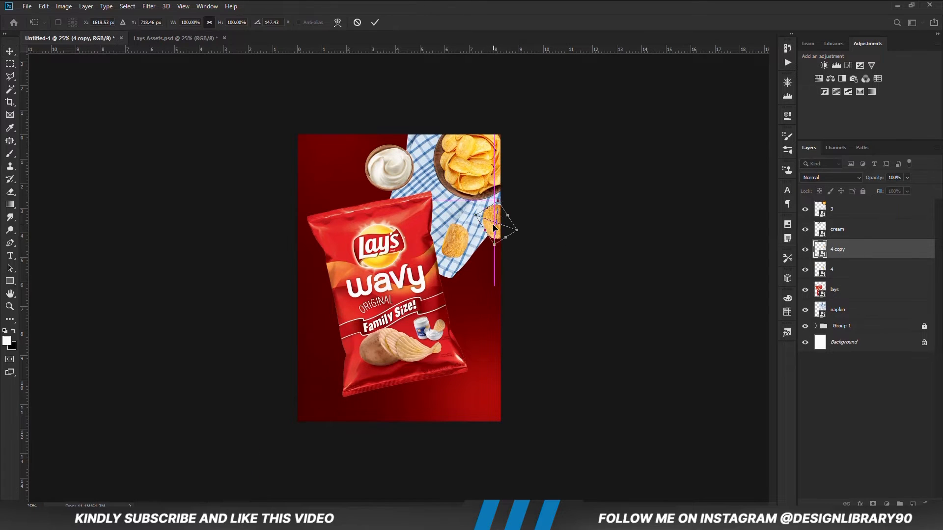
key("Return")
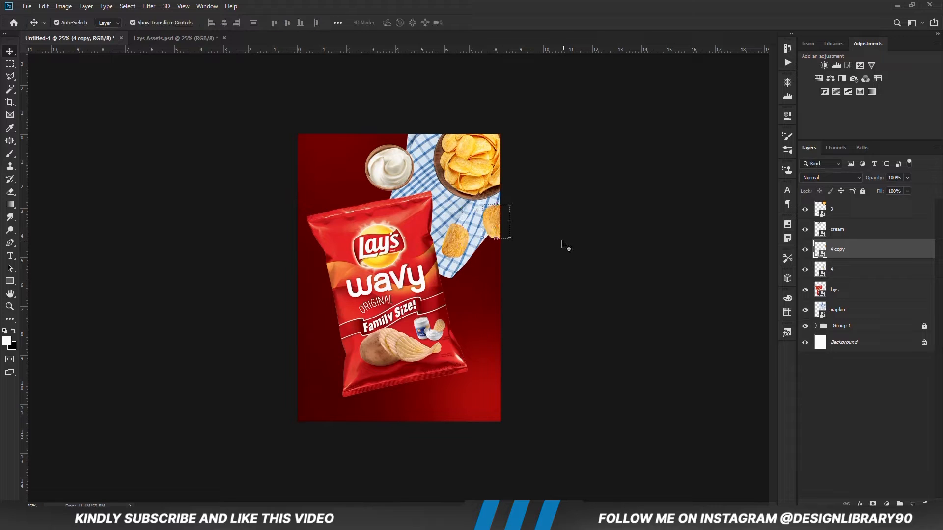
left_click(565, 246)
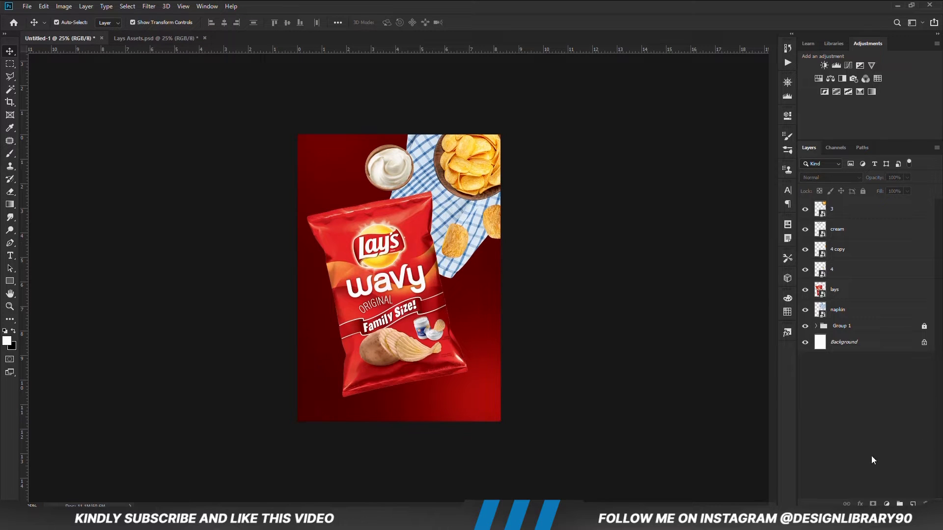
Step: Add a Curves adjustment above all layers that darkens the shadows while holding the midtones near the original diagonal
left_click(887, 504)
left_click(881, 376)
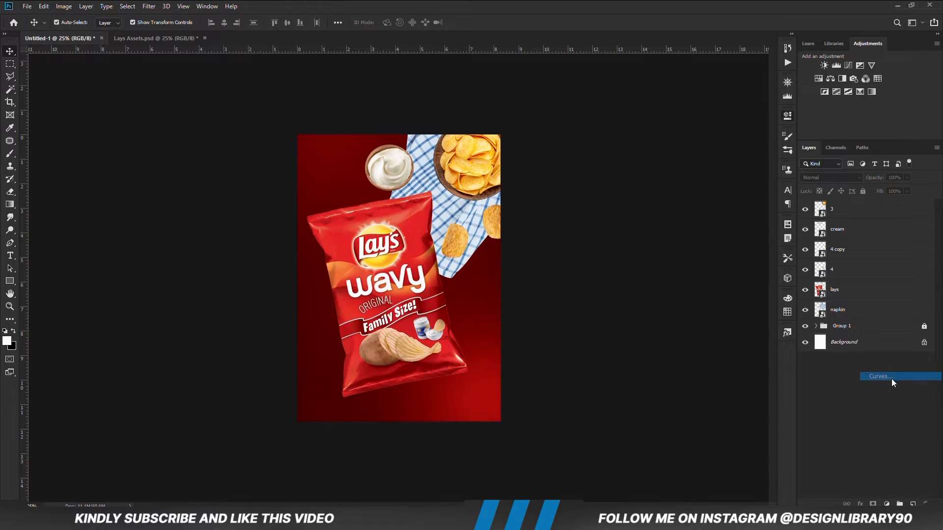
left_click(684, 250)
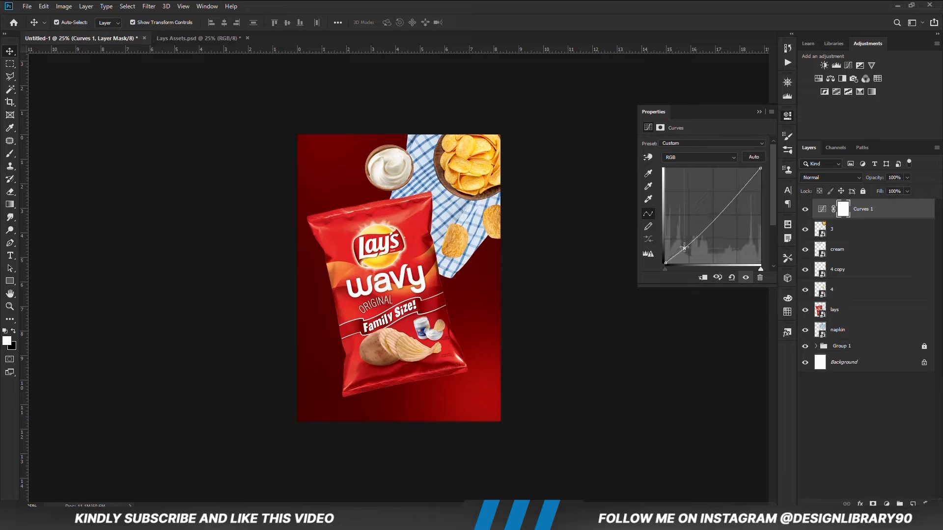
left_click_drag(715, 215, 711, 215)
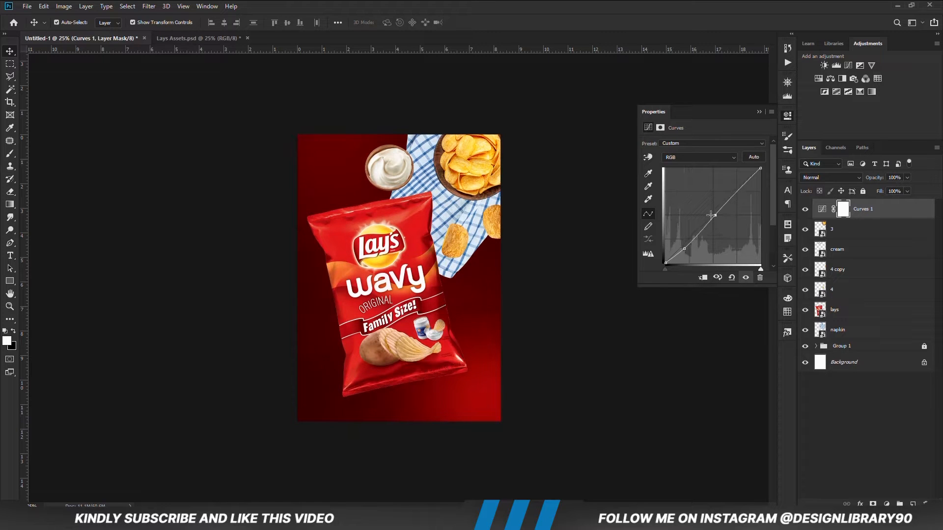
left_click(759, 113)
Step: Reduce the Curves adjustment's opacity to about 50% and compare the poster with and without it
left_click(908, 178)
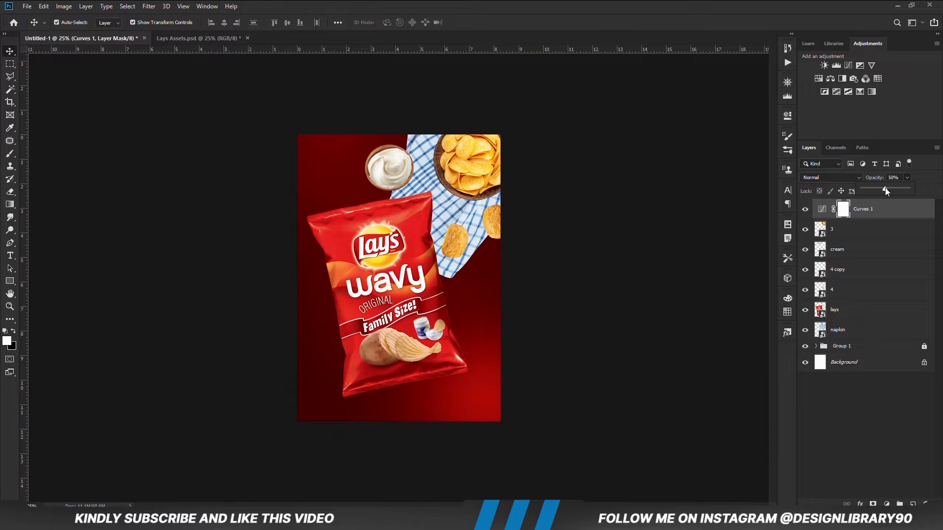
left_click_drag(882, 188, 881, 189)
left_click(805, 212)
left_click(805, 212)
left_click(626, 254)
Step: Add a Hue/Saturation adjustment directly above the napkin layer and clip it to the napkin
left_click(447, 273)
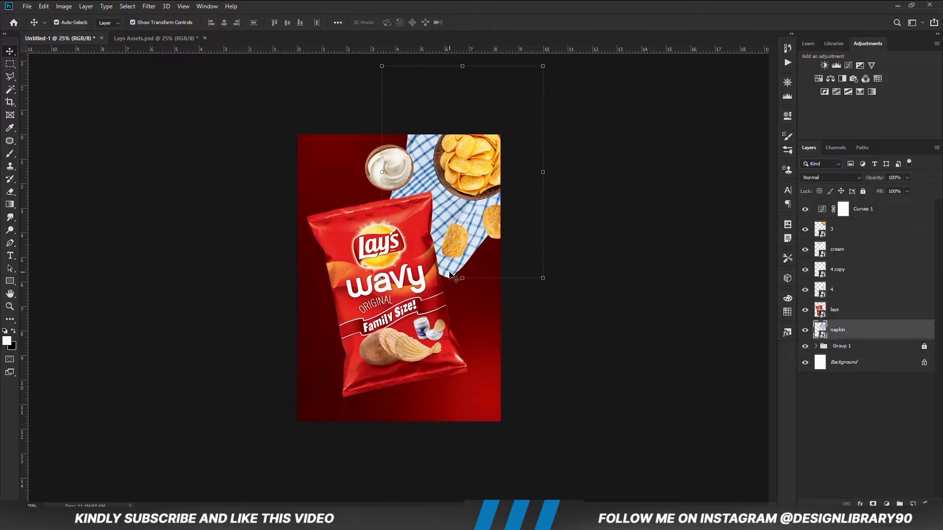
left_click(805, 330)
left_click(805, 330)
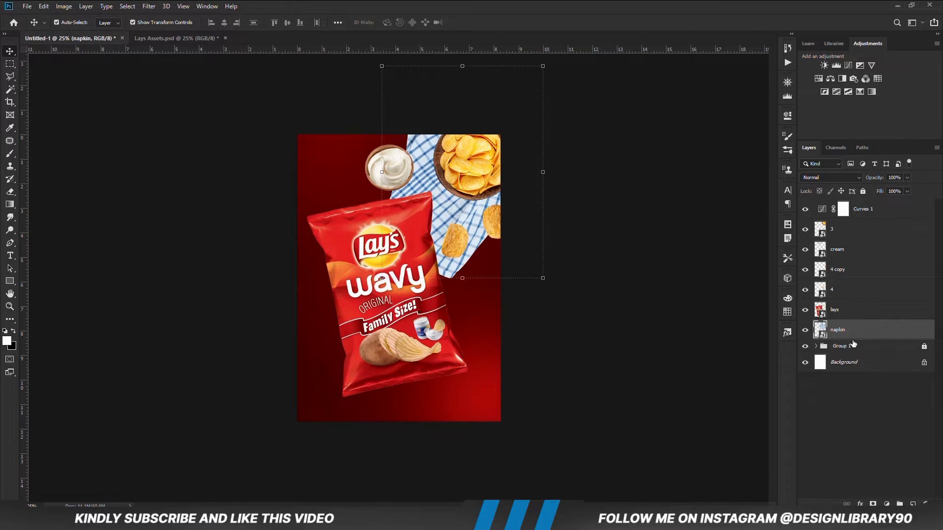
left_click(887, 504)
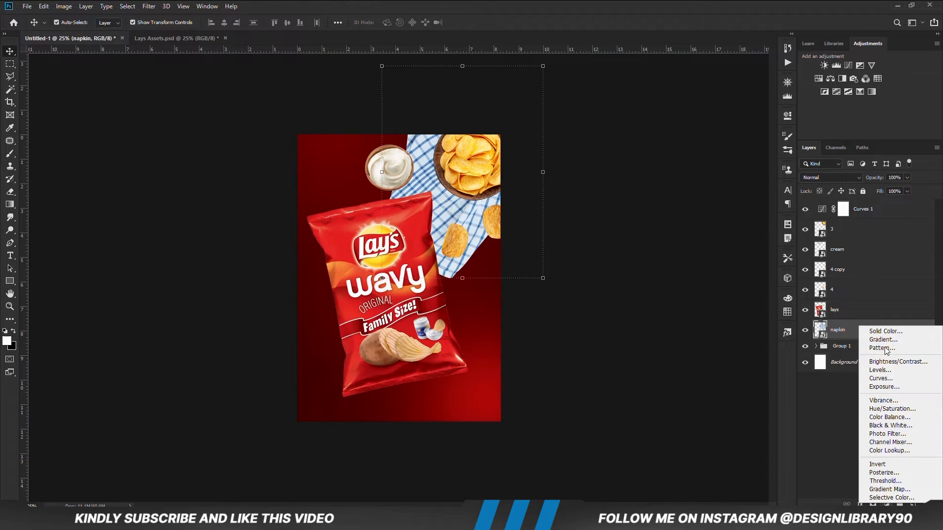
left_click(879, 410)
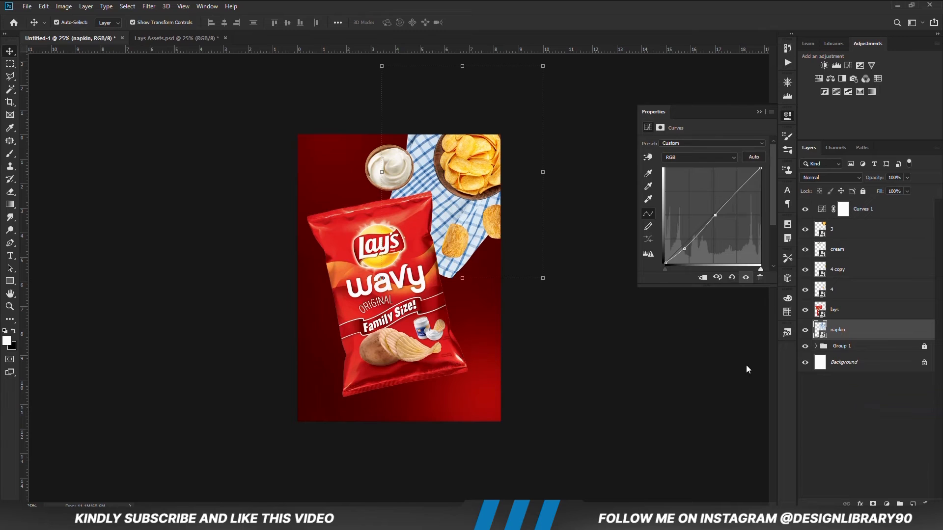
left_click(703, 279)
Step: Sample the napkin's blue stripes and widen the affected colour range to 195°/225° through 124°\147°
left_click(648, 157)
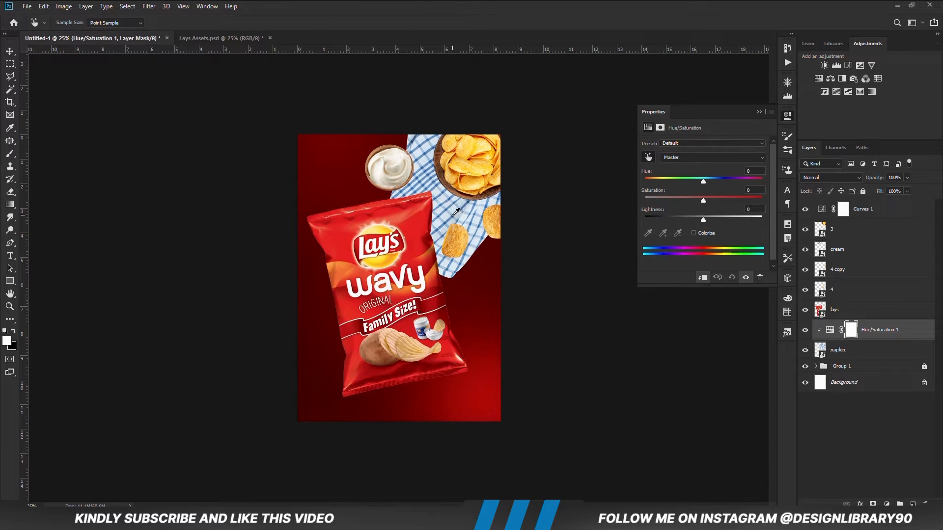
left_click(456, 212)
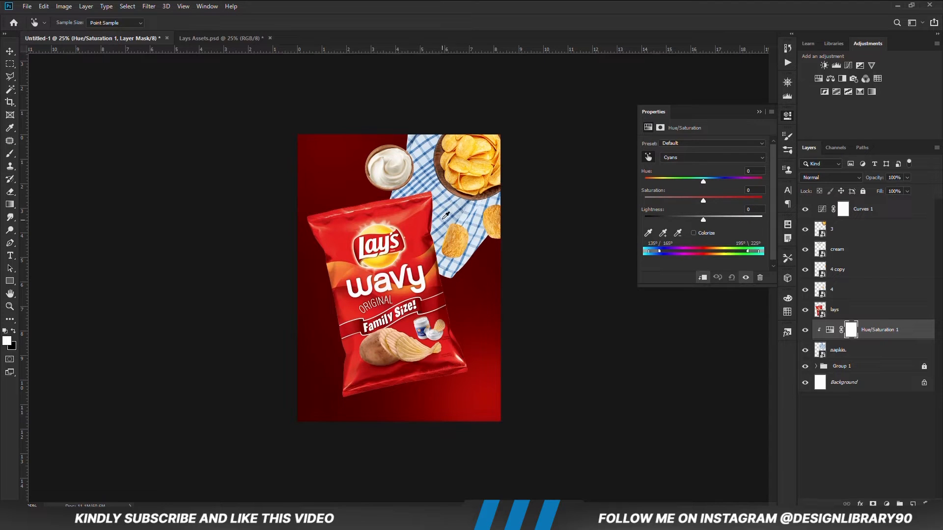
left_click(448, 206)
left_click_drag(680, 250, 679, 250)
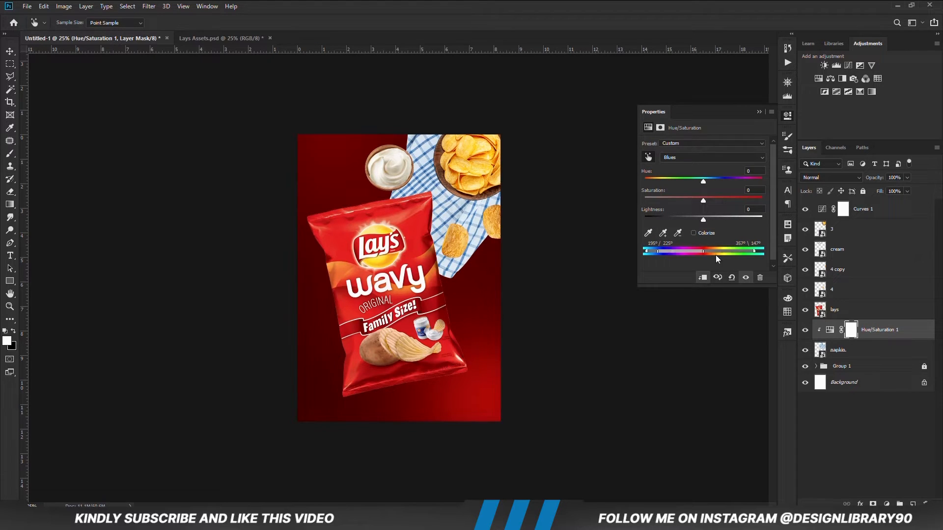
left_click_drag(746, 255, 738, 250)
Step: Set the napkin's Hue to +176, Saturation to +32 and Lightness to -16, and compare the result with the original colour
left_click_drag(703, 184, 761, 182)
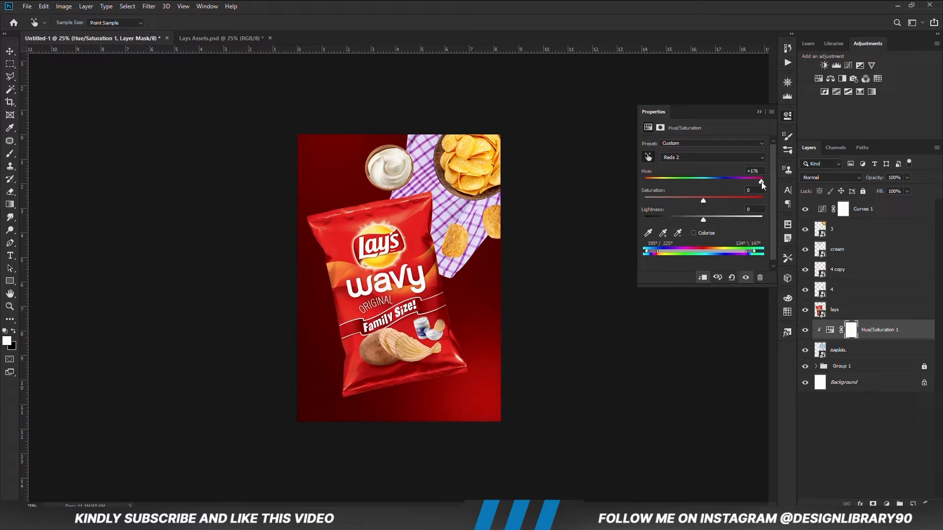
left_click(720, 198)
left_click(722, 201)
left_click_drag(704, 219, 696, 220)
left_click(759, 112)
left_click(805, 333)
left_click(805, 330)
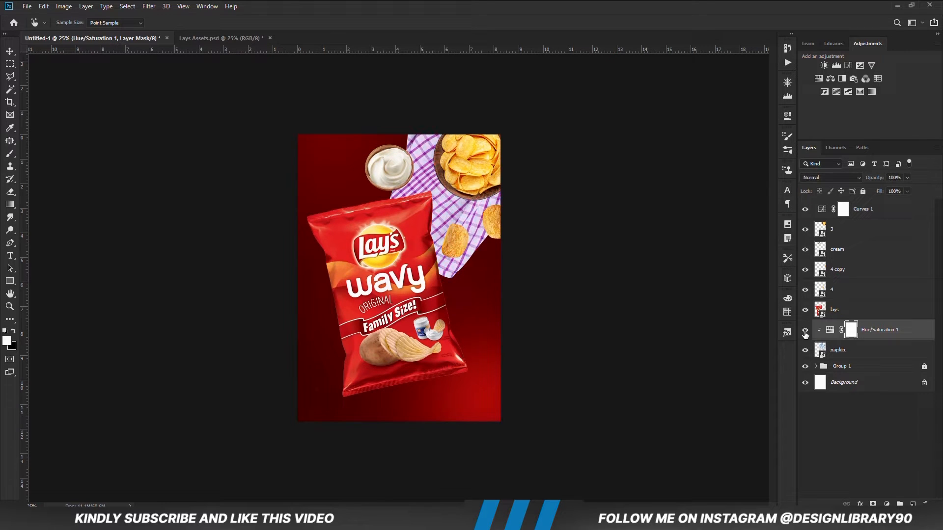
Step: Add a Color Balance adjustment clipped to the napkin with Midtones at Cyan-Red +49, Magenta-Green +74 and Yellow-Blue +1
left_click(887, 505)
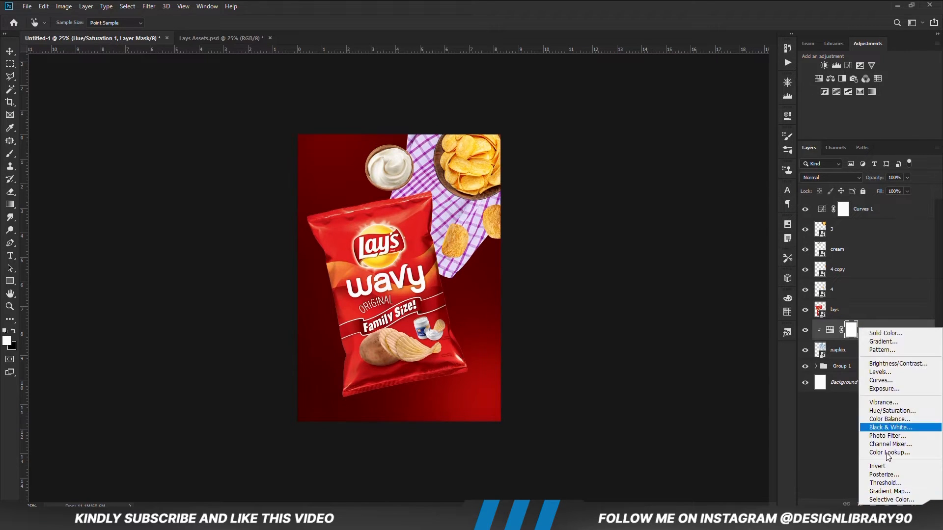
left_click(890, 418)
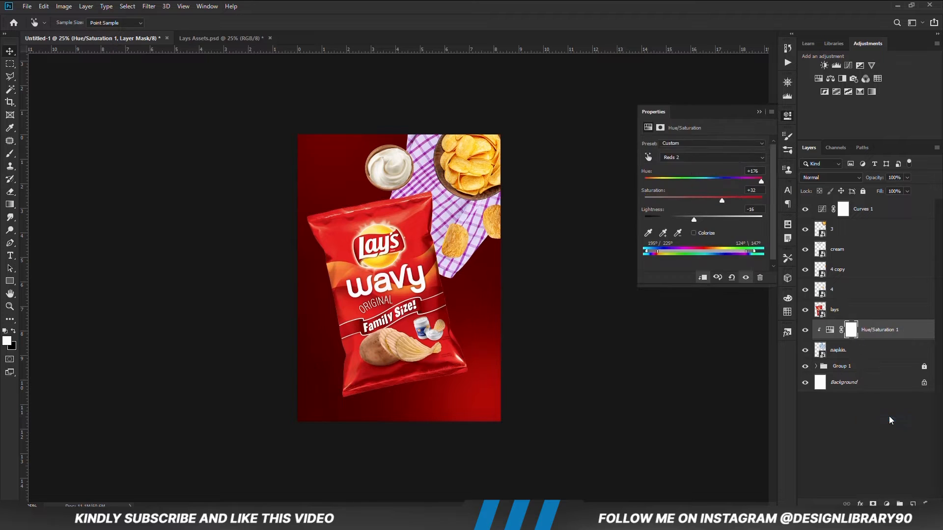
left_click(702, 278)
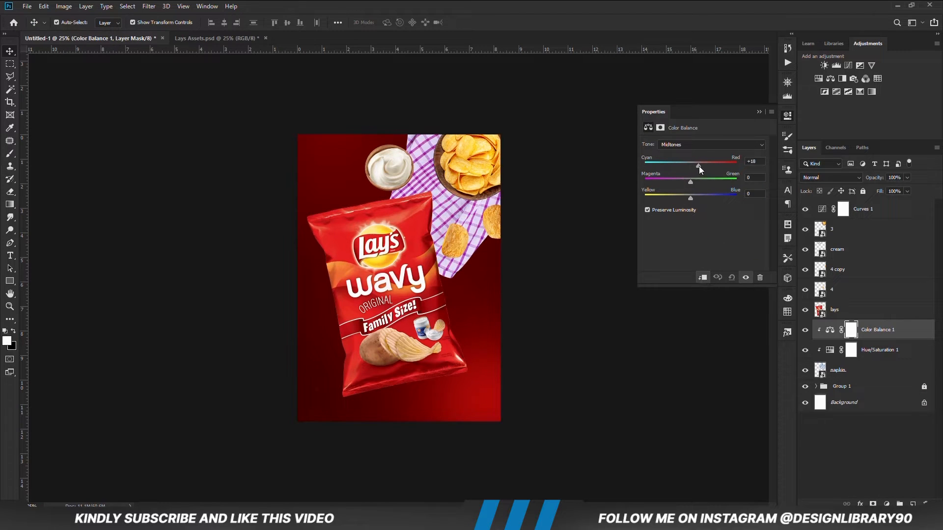
left_click_drag(703, 166, 726, 182)
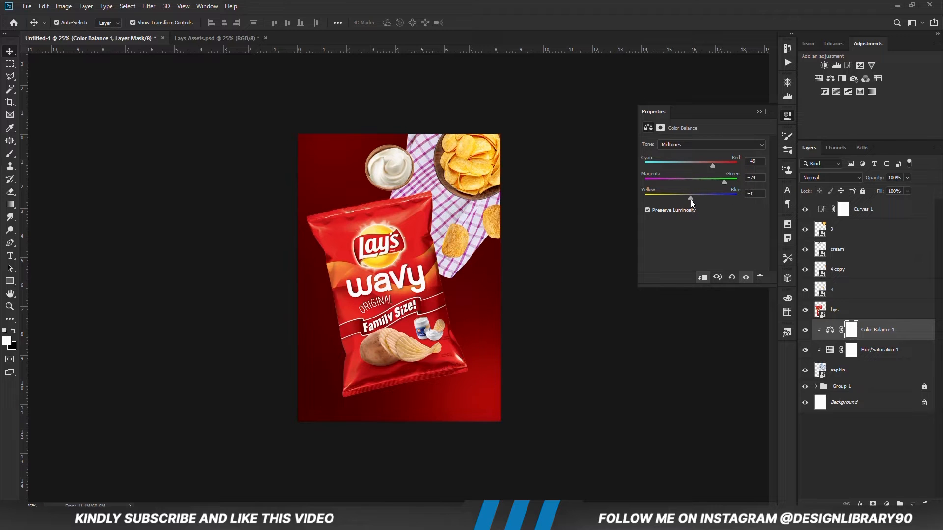
Step: Set the Color Balance Shadows to Cyan-Red +54
left_click(706, 143)
left_click(693, 153)
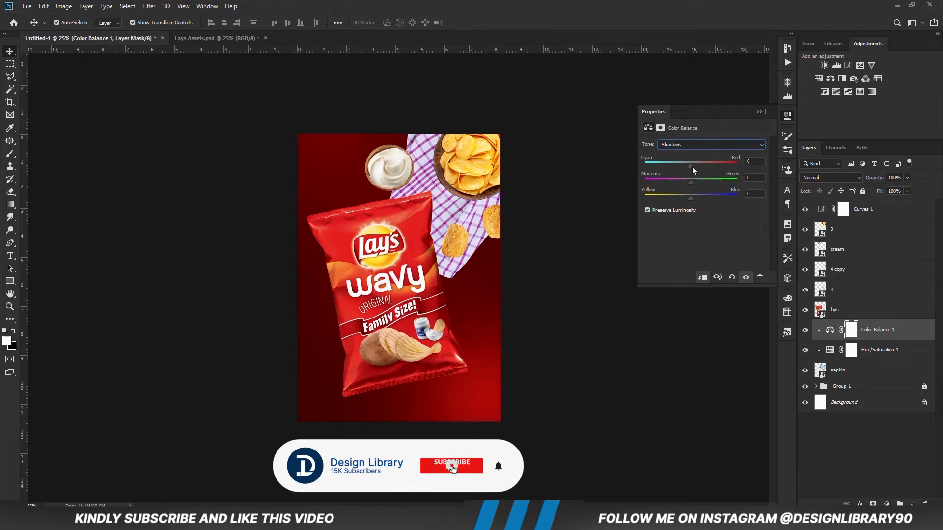
mouse_move(691, 166)
left_mouse_down()
mouse_move(715, 166)
mouse_move(694, 181)
left_mouse_up()
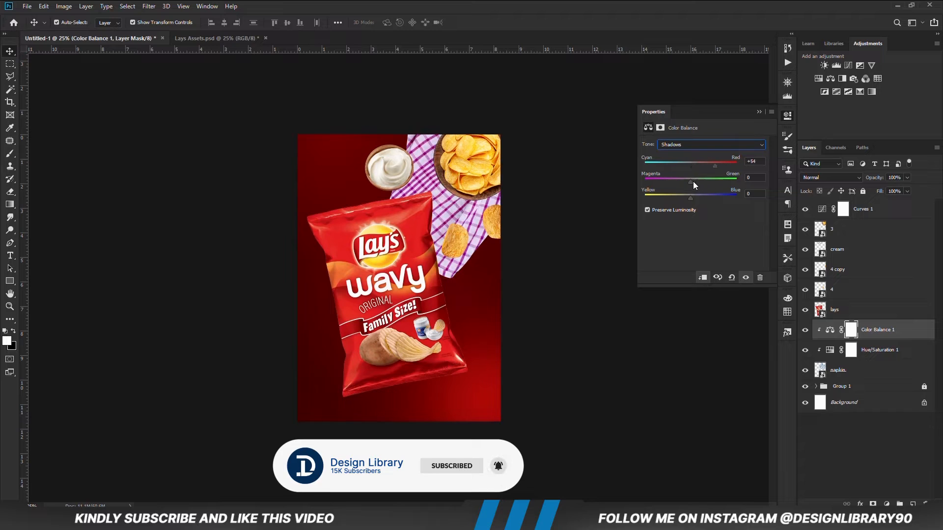
Step: Set the Color Balance Highlights to Magenta-Green -2 and Yellow-Blue -16, and compare the napkin with and without the adjustment
left_click(704, 145)
left_click(672, 168)
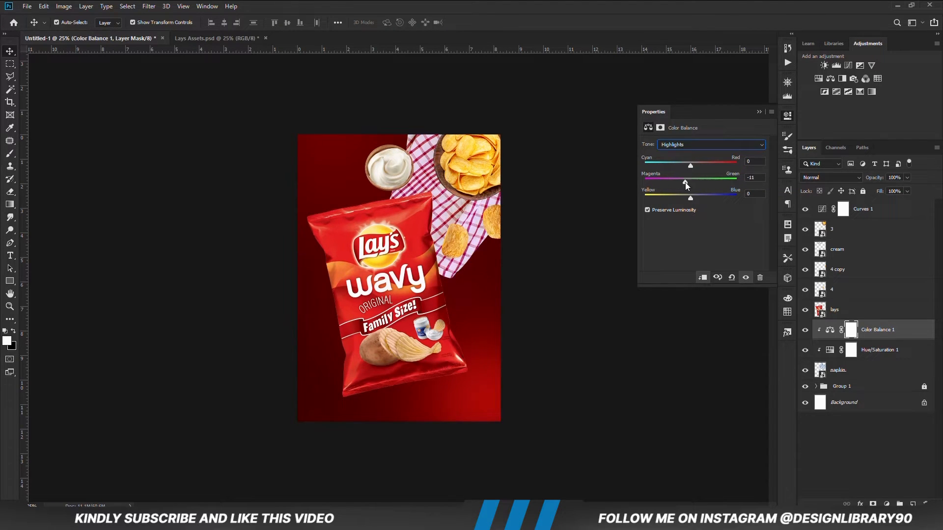
left_click_drag(688, 182, 683, 197)
left_click(759, 113)
left_click(804, 331)
left_click(805, 331)
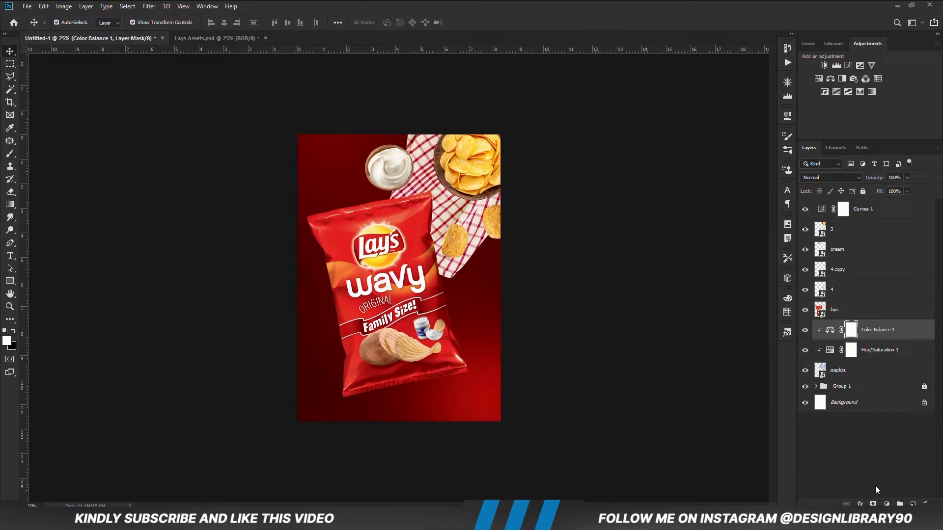
Step: Add a Curves adjustment clipped to the napkin, pull its shadows and midtones down to darken it, and compare the result
left_click(886, 504)
left_click(882, 383)
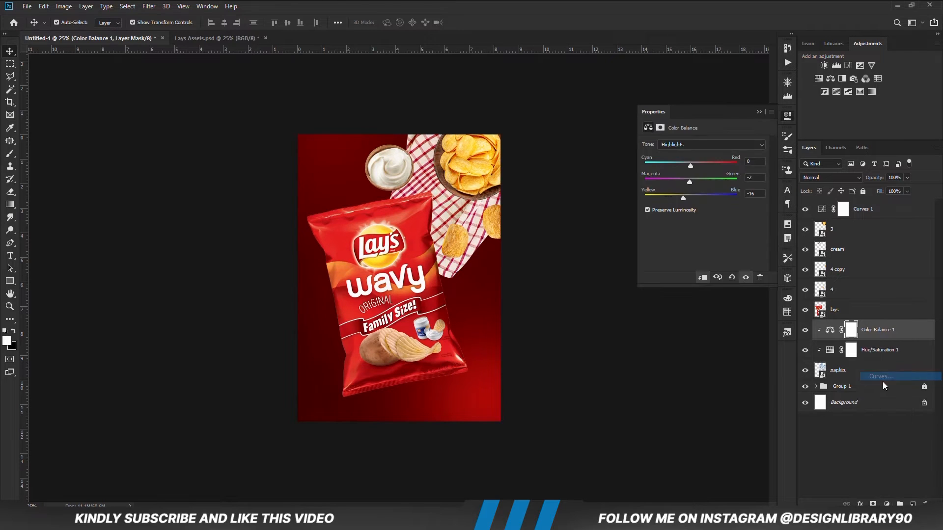
left_click(704, 278)
left_click_drag(693, 235, 686, 249)
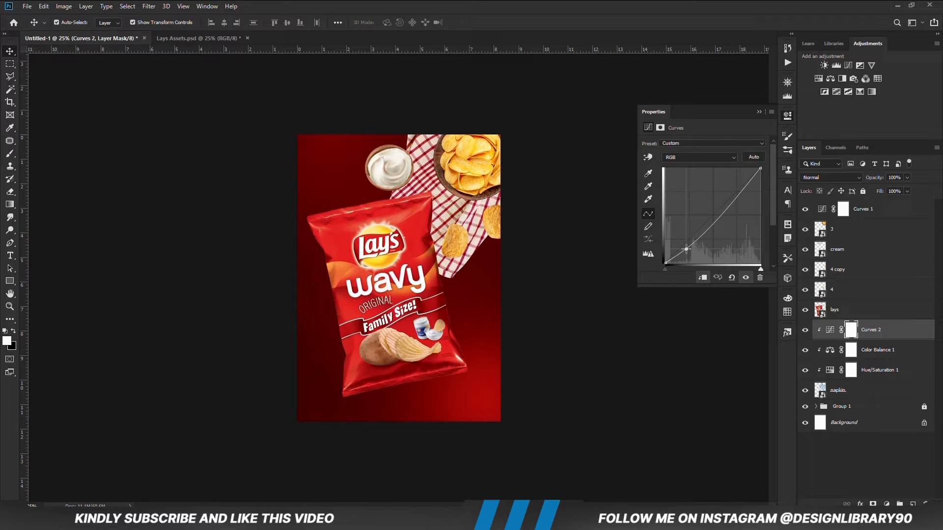
left_click_drag(711, 229, 713, 229)
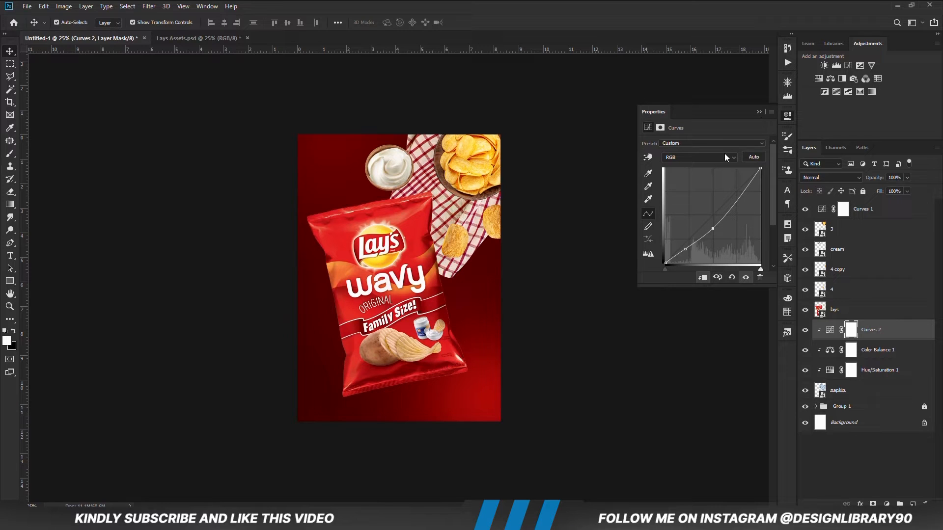
left_click(760, 111)
left_click(805, 330)
left_click(805, 330)
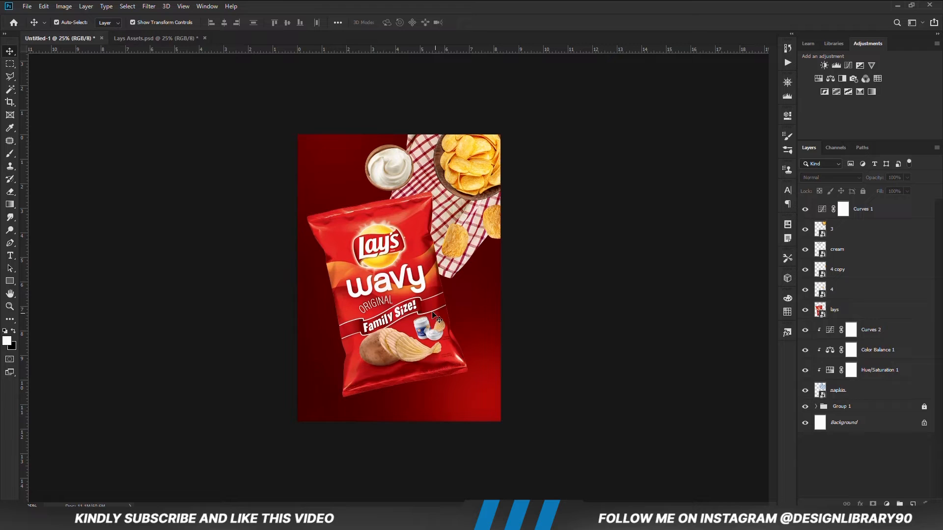
Step: Add a black Multiply Drop Shadow to the lays bag layer with 100% opacity and a 39° angle
left_click(835, 310)
left_click(805, 310)
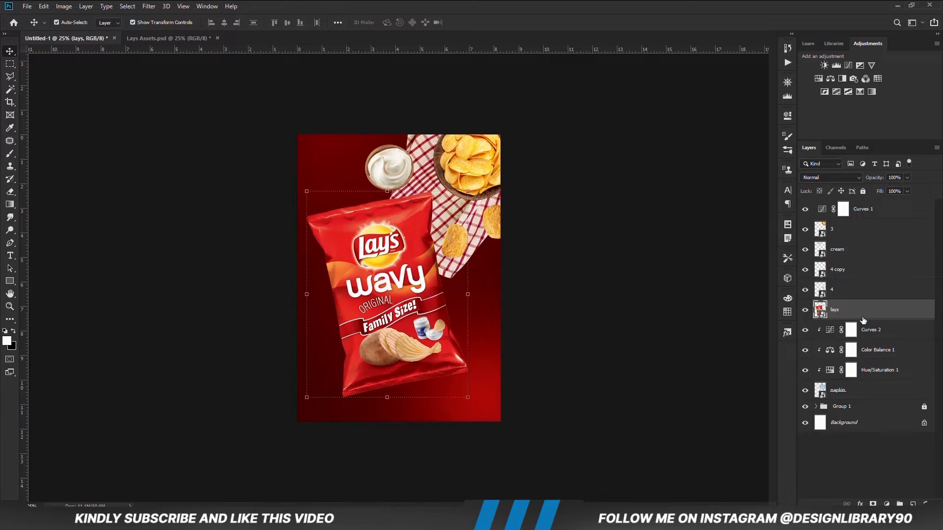
left_click(860, 504)
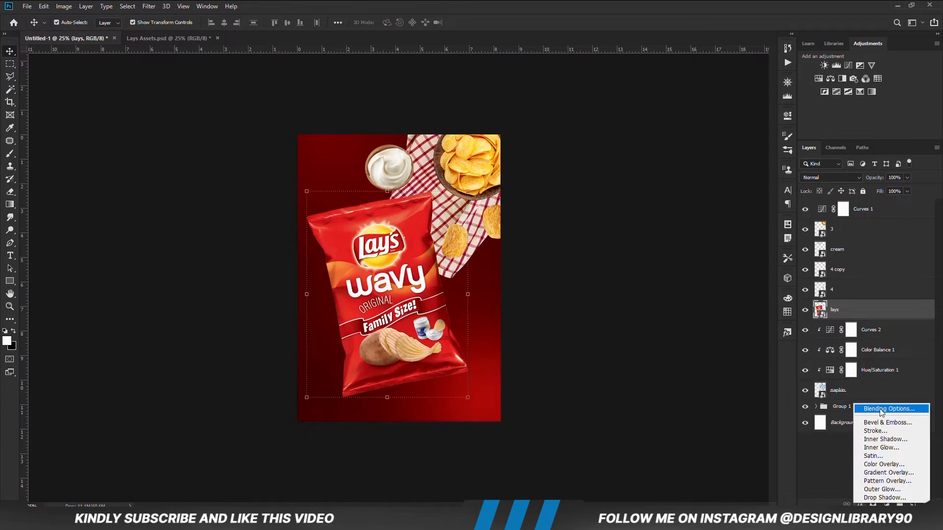
left_click(879, 410)
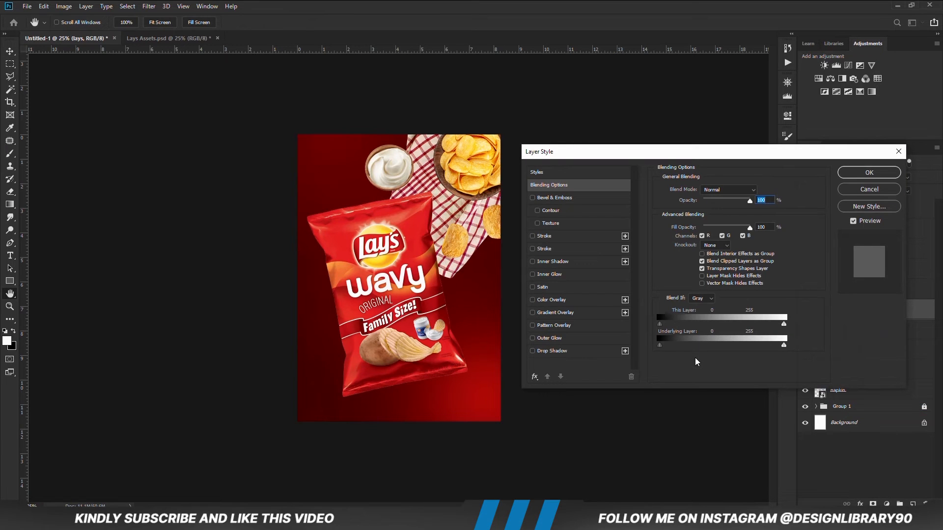
left_click_drag(598, 154, 512, 129)
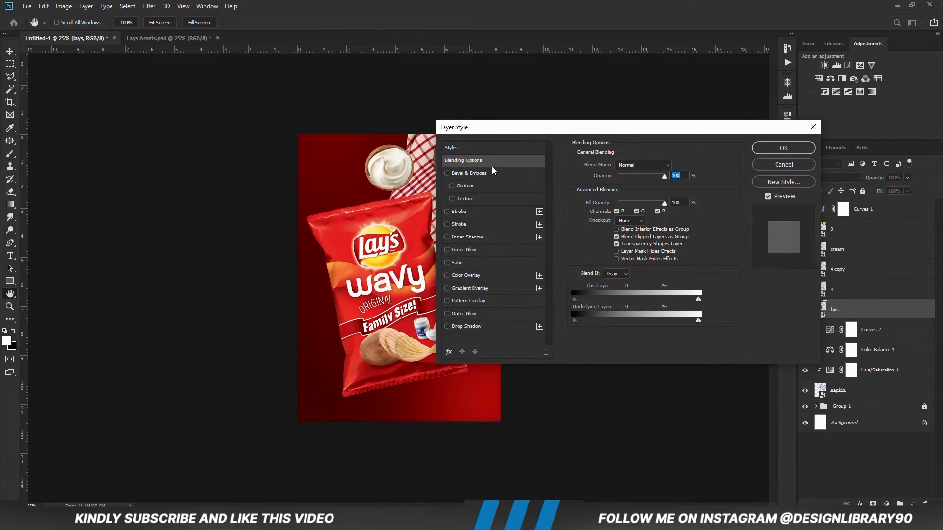
left_click(466, 332)
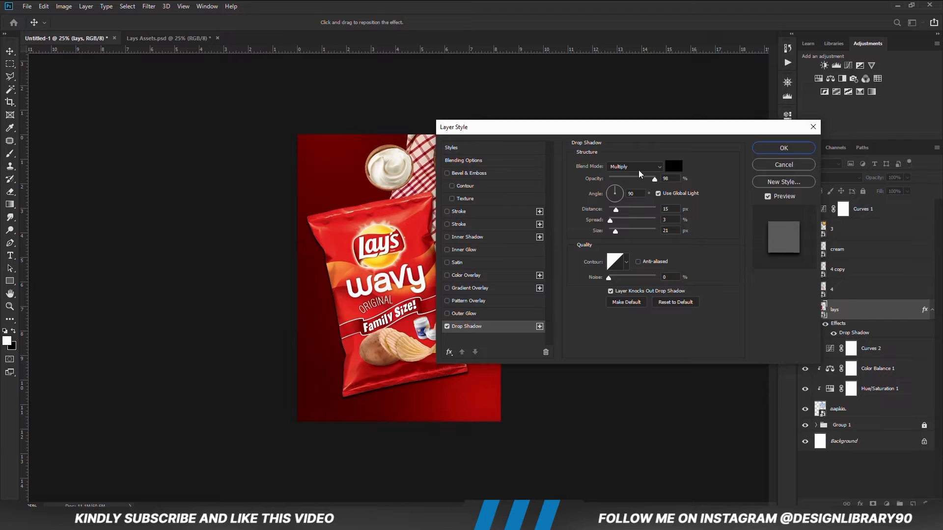
left_click(657, 179)
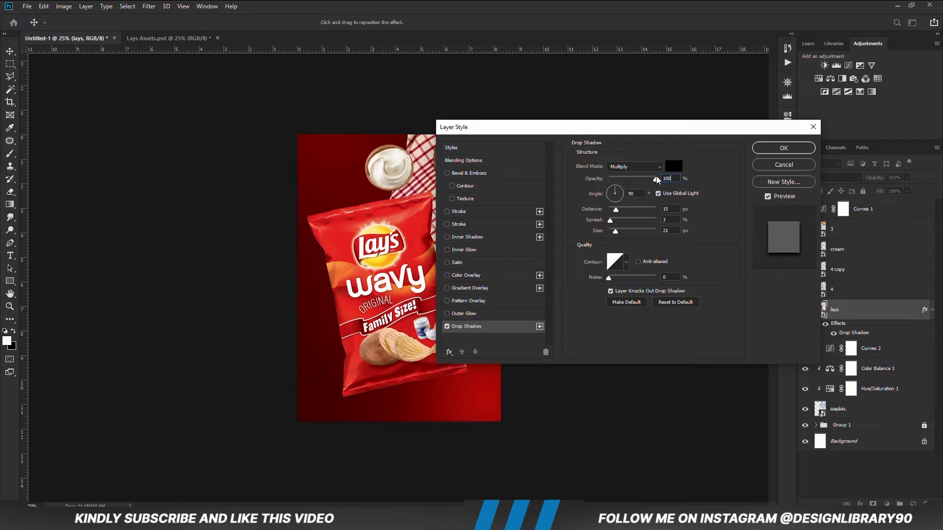
left_click(622, 194)
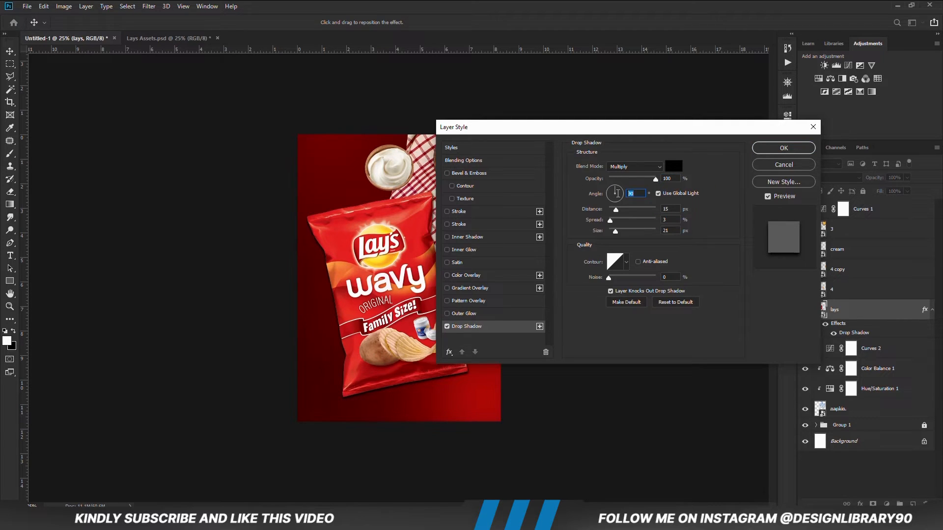
type("39")
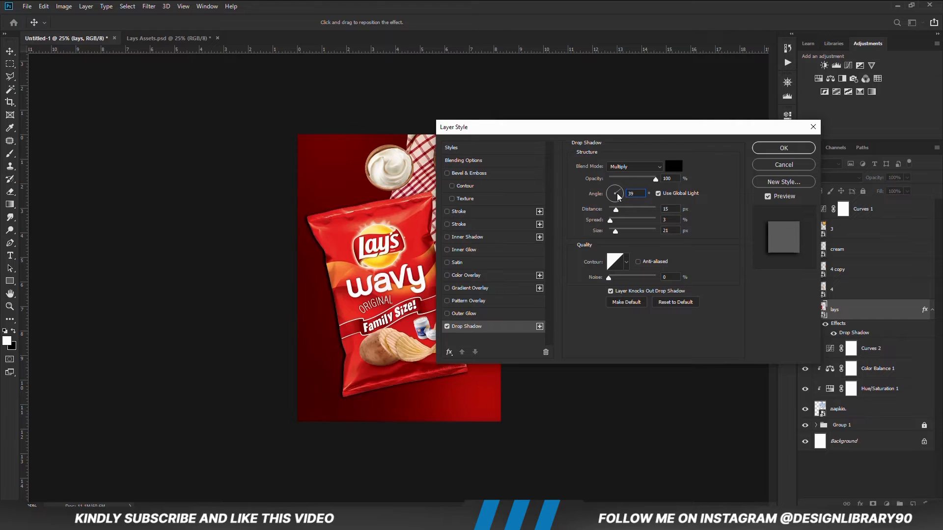
Step: Set the bag's drop shadow to Distance 55 px, Spread 0% and Size 9 px, and apply the layer style
type("515")
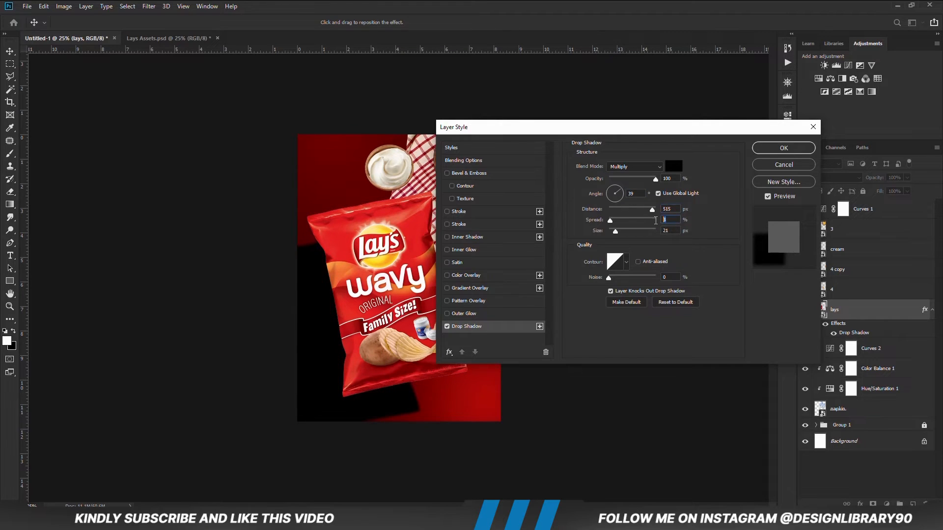
type("0")
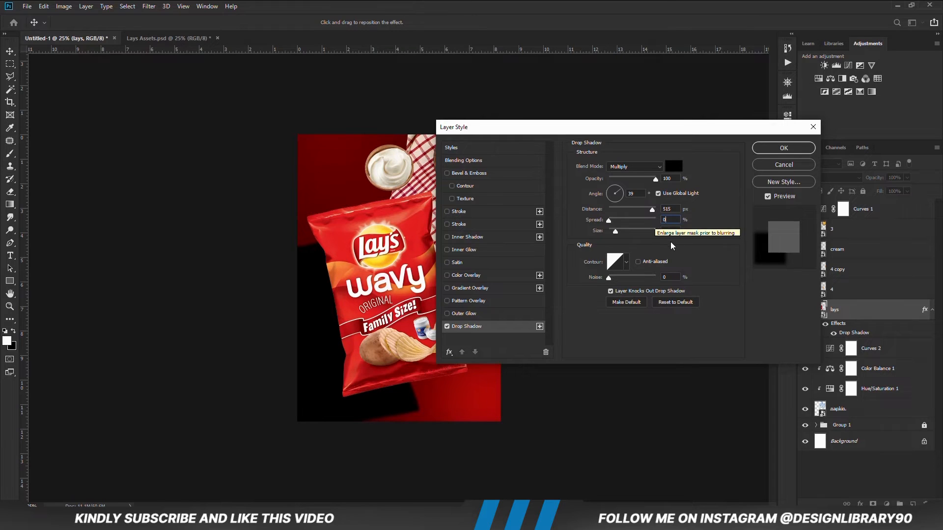
type("9")
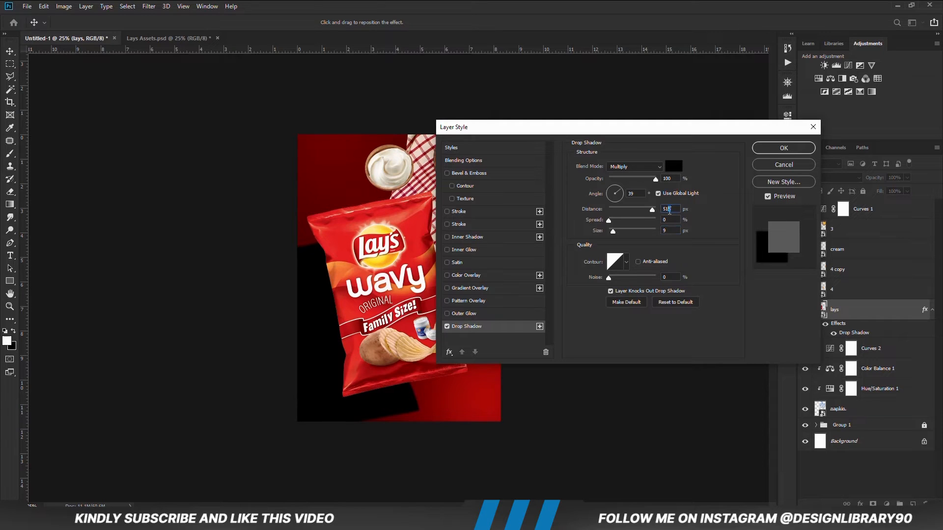
key("BackSpace")
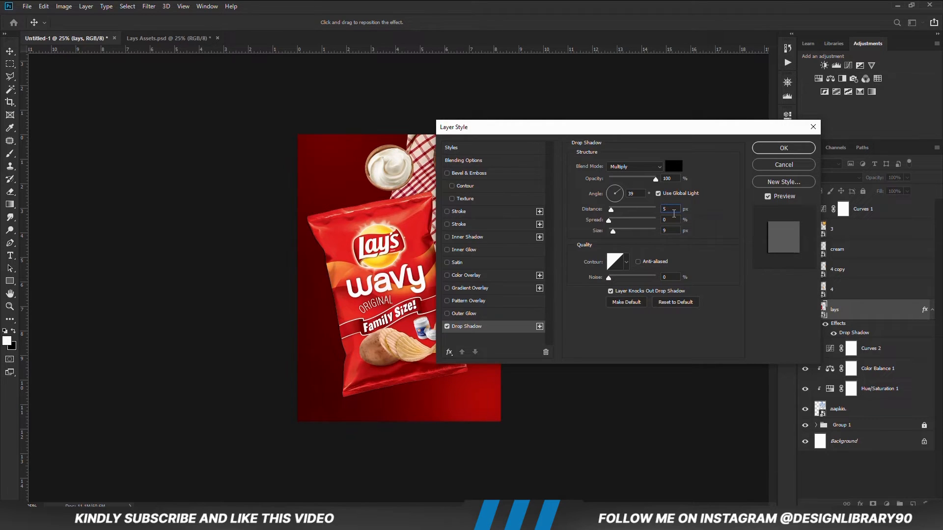
type("5")
left_click(658, 221)
left_click_drag(640, 194, 662, 179)
left_click(766, 149)
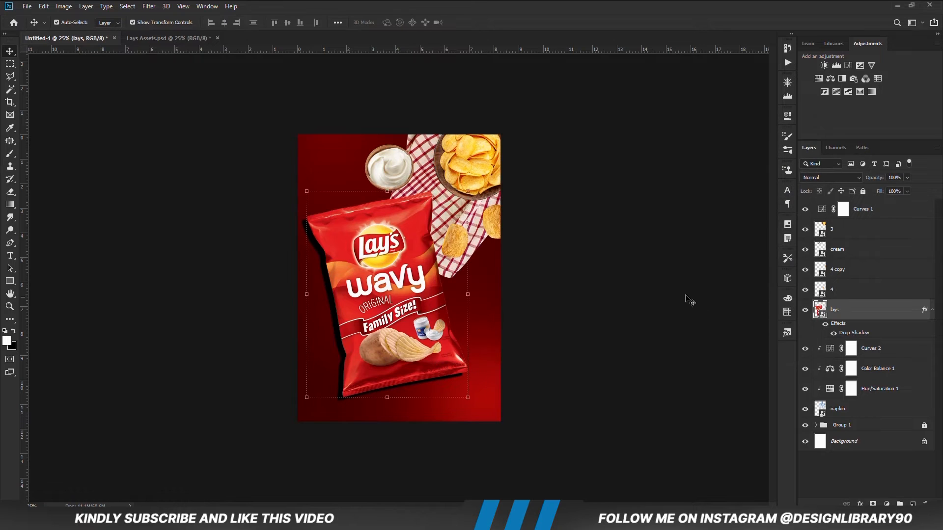
Step: Separate the bag's drop shadow effect into its own layer and convert that layer to a smart object
left_click(933, 310)
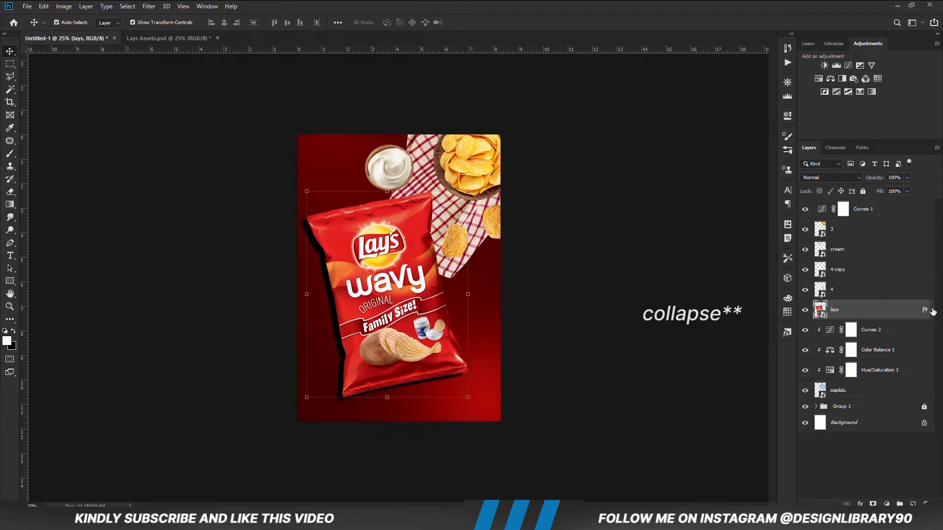
right_click(933, 312)
left_click(885, 470)
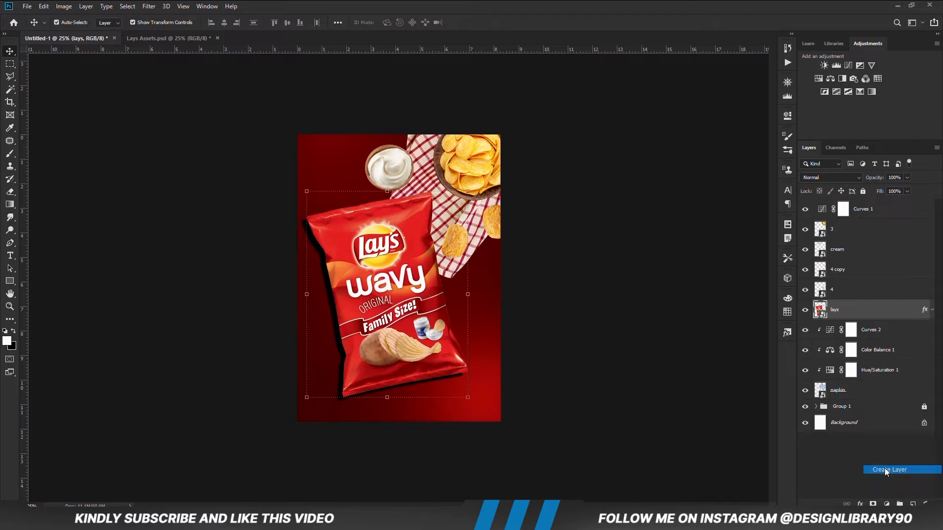
left_click(418, 195)
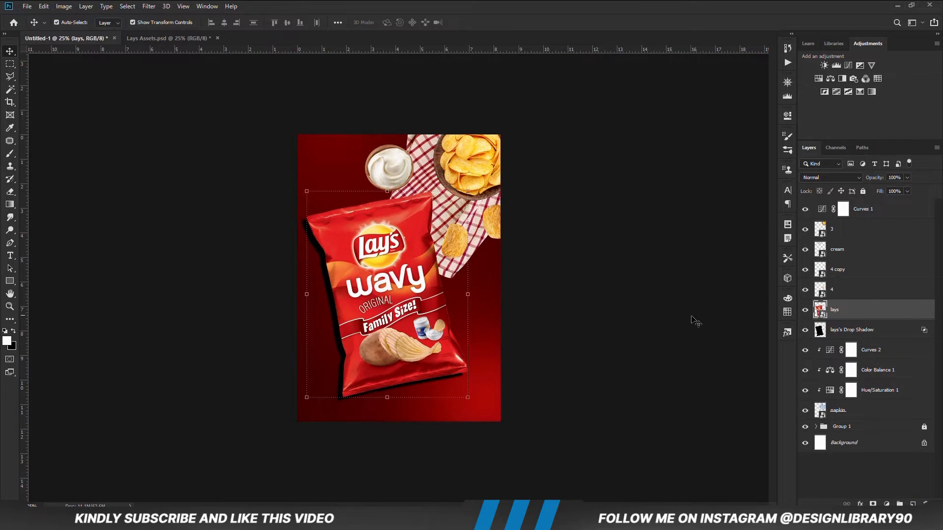
left_click(835, 330)
right_click(832, 334)
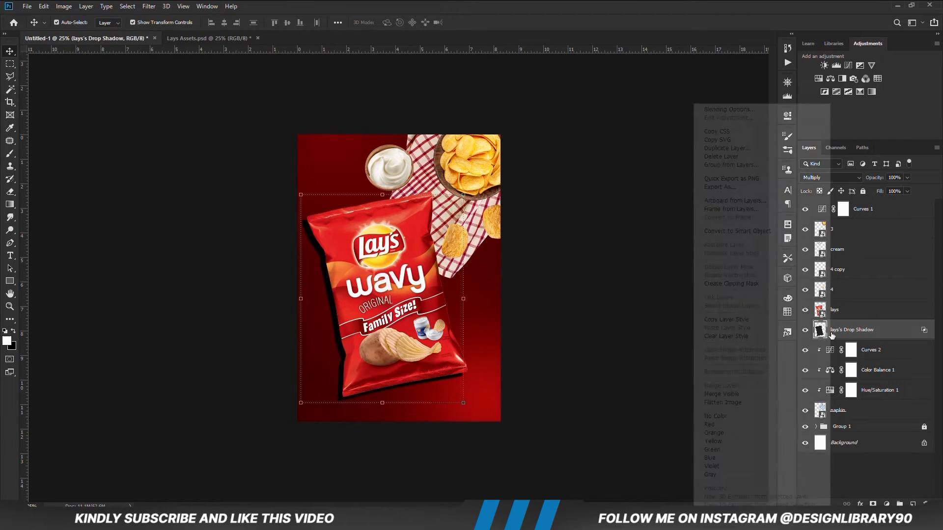
left_click(733, 231)
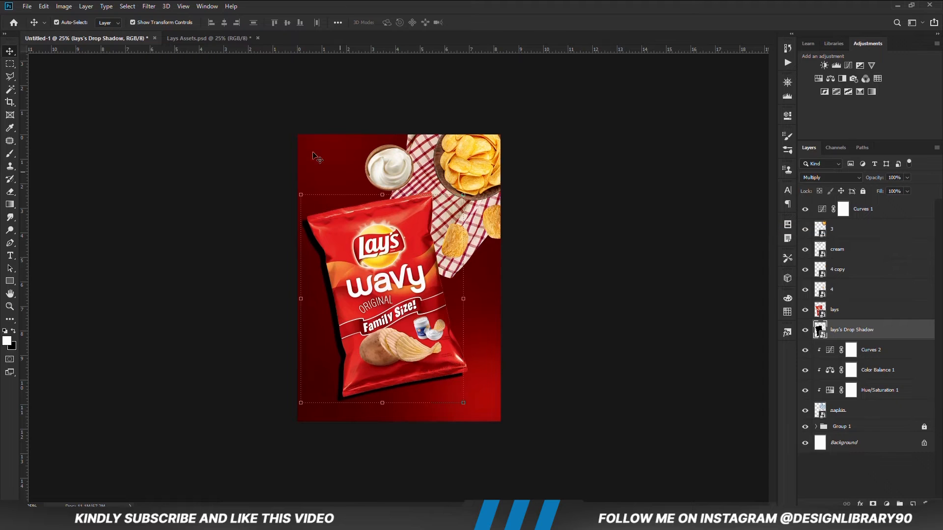
Step: Apply a Motion Blur to the lays's Drop Shadow layer with a 51° angle and a distance of 144 pixels
left_click(148, 6)
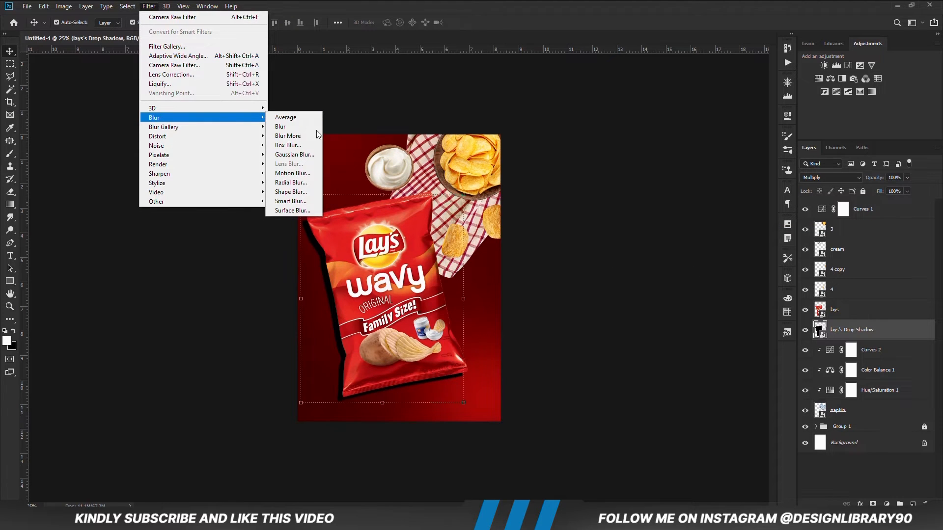
left_click(290, 174)
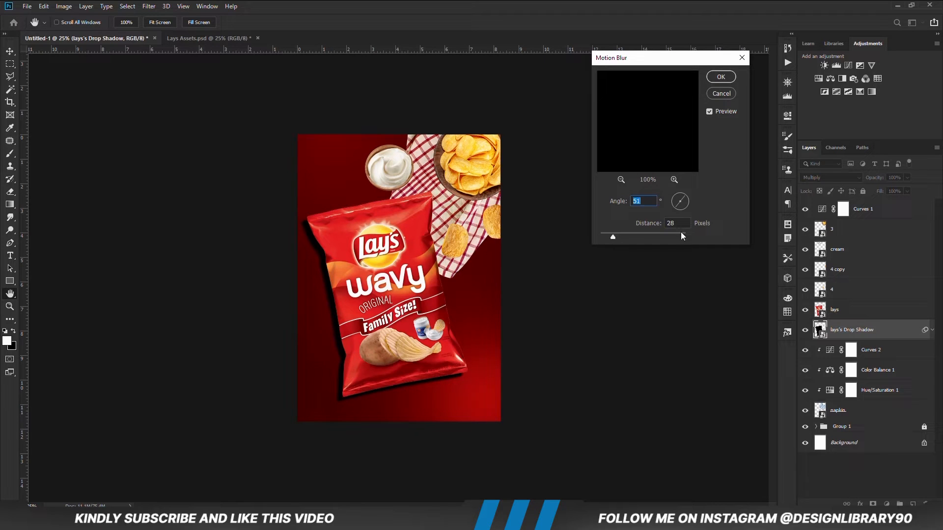
type("144")
left_click(718, 78)
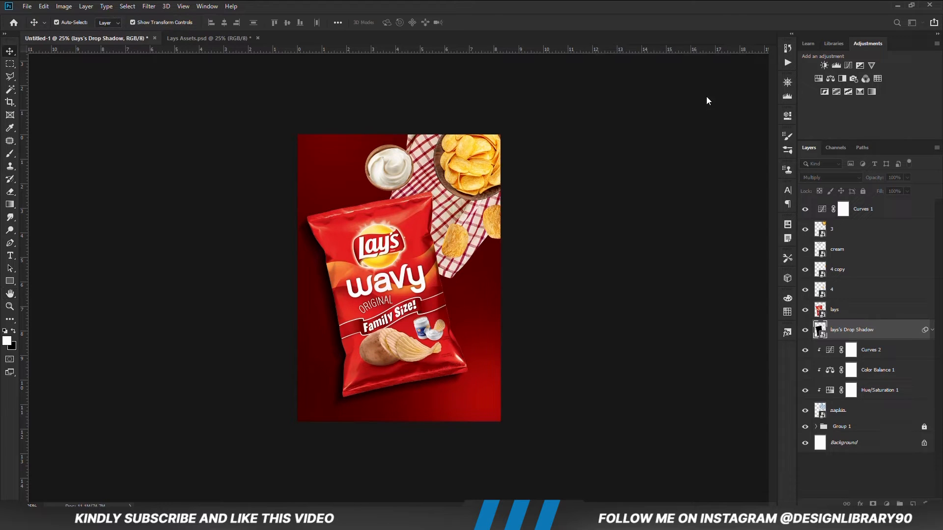
left_click(805, 333)
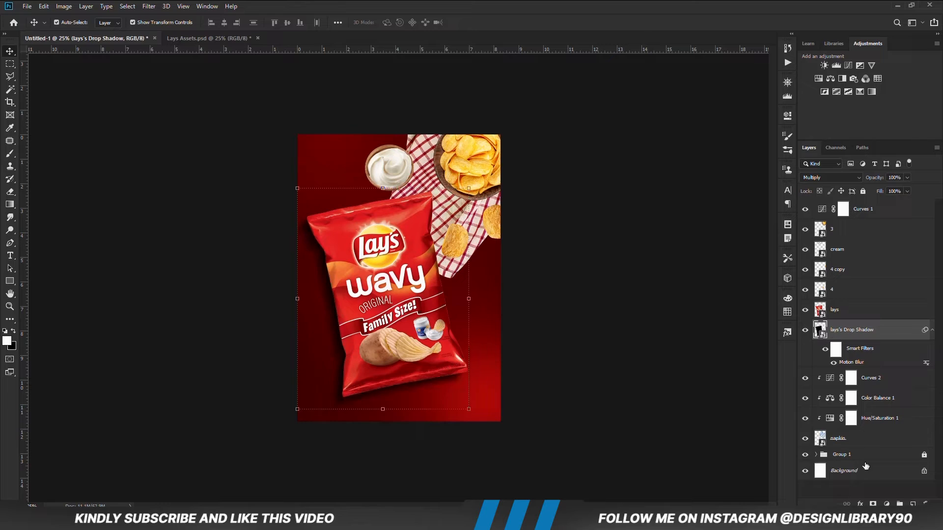
Step: Add a layer mask to the lays's Drop Shadow layer and set the Brush opacity to 22%
left_click(873, 505)
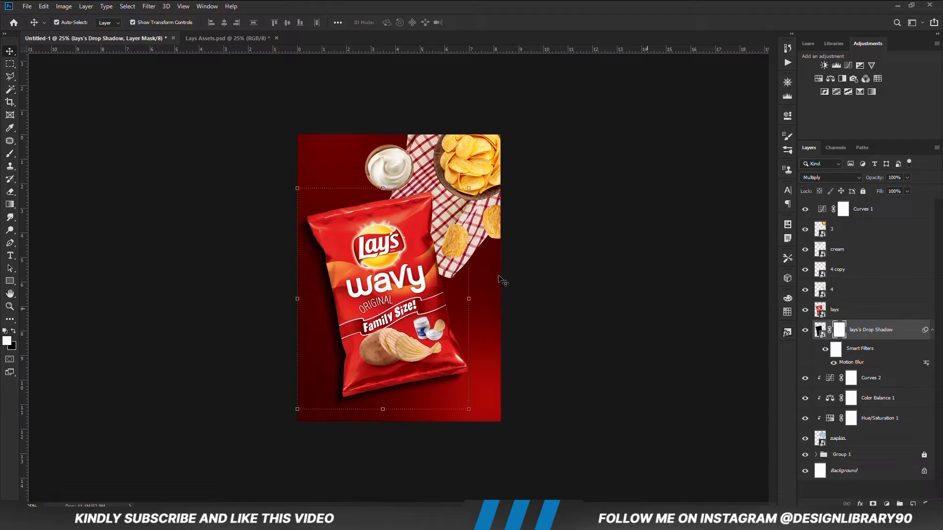
right_click(10, 153)
left_click(69, 152)
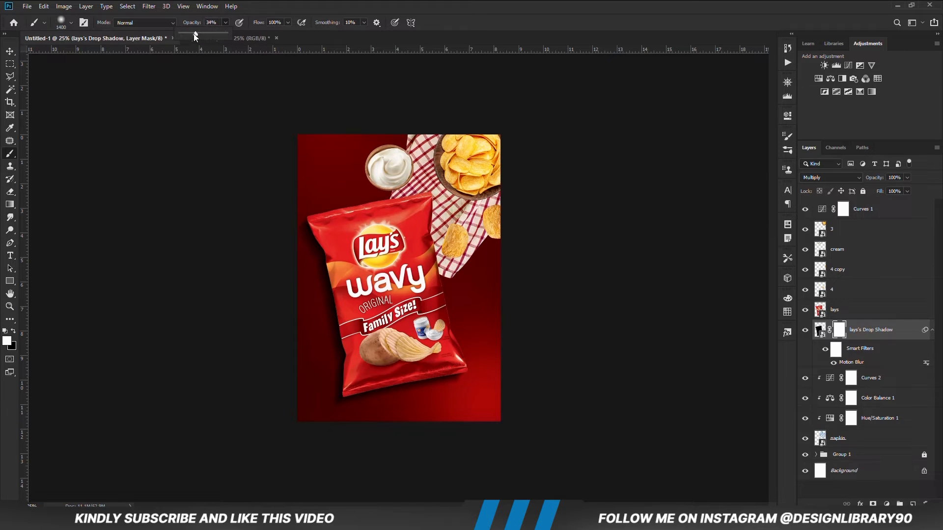
left_click_drag(187, 34, 191, 34)
Step: Paint on the shadow's mask with a 400 to 500 px brush to fade the shadow around the bag's left and bottom edges
key("bracketleft")
key("bracketleft")
key("bracketleft")
key("bracketleft")
key("bracketleft")
key("bracketleft")
key("bracketleft")
key("bracketleft")
key("bracketleft")
key("bracketleft")
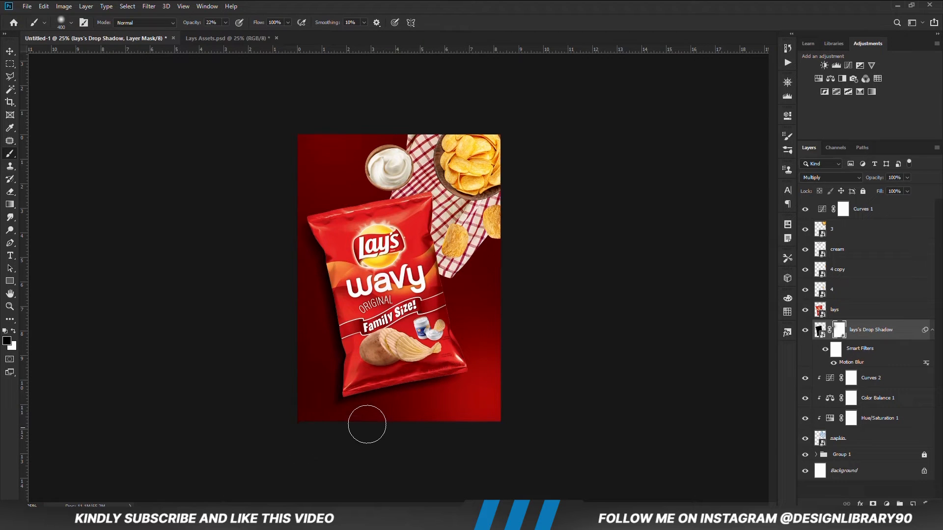
key("bracketright")
key("bracketright")
key("bracketright")
key("bracketright")
key("bracketleft")
key("bracketleft")
key("bracketleft")
key("x")
key("x")
key("x")
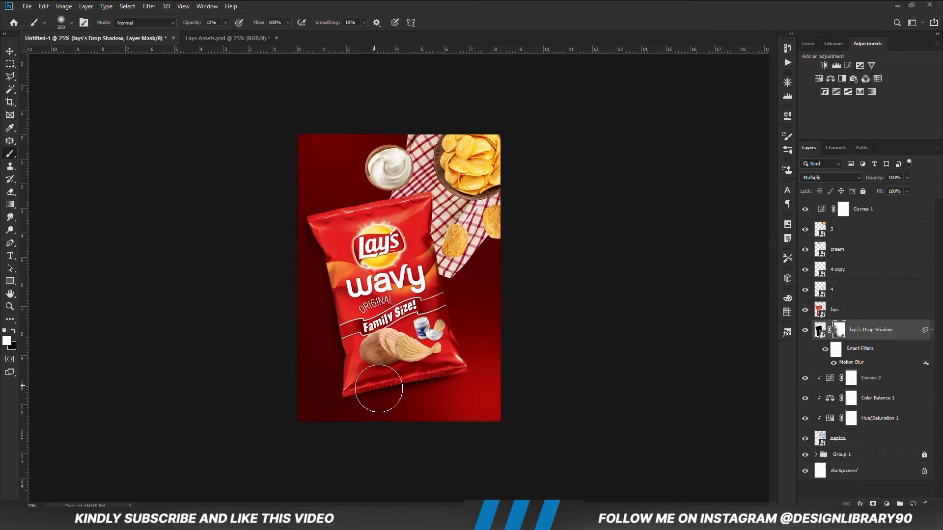
key("bracketleft")
key("x")
key("bracketright")
key("bracketright")
key("bracketright")
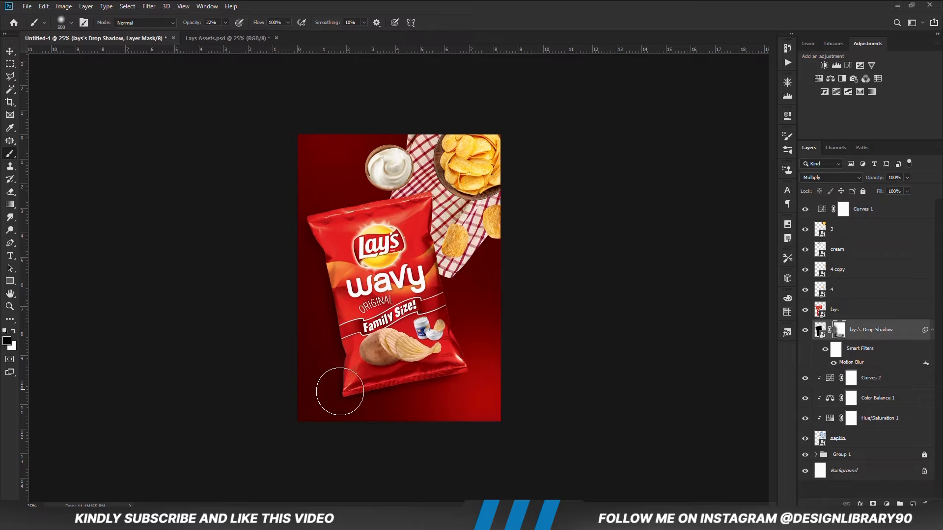
key("v")
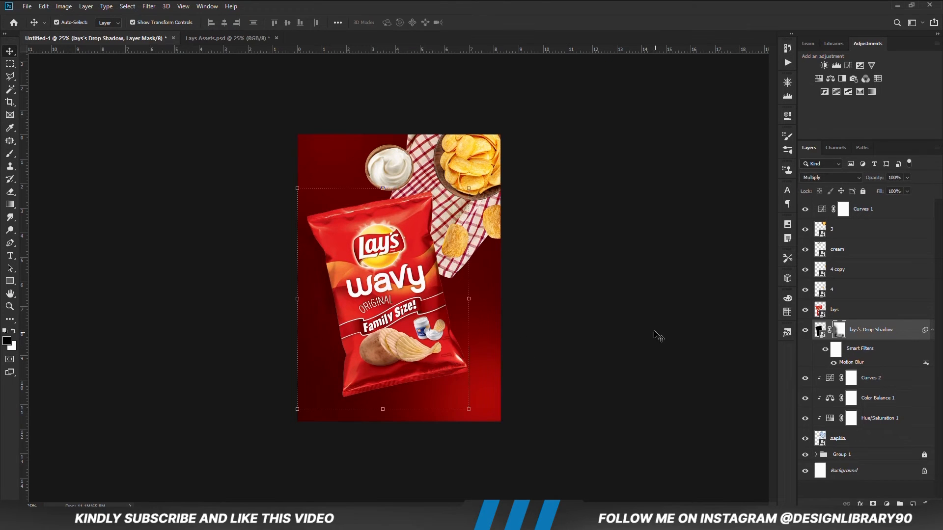
left_click(659, 337)
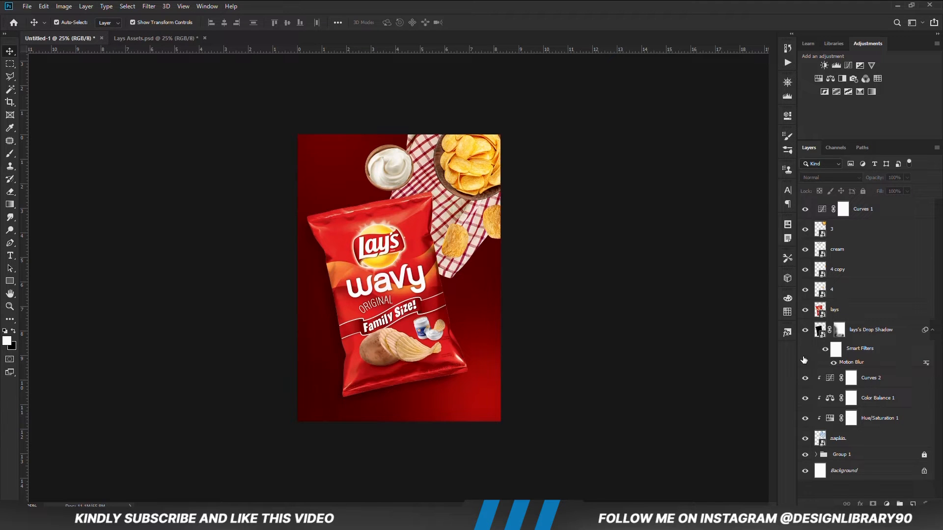
Step: Add a new empty layer directly below the lays's Drop Shadow layer
left_click(864, 335)
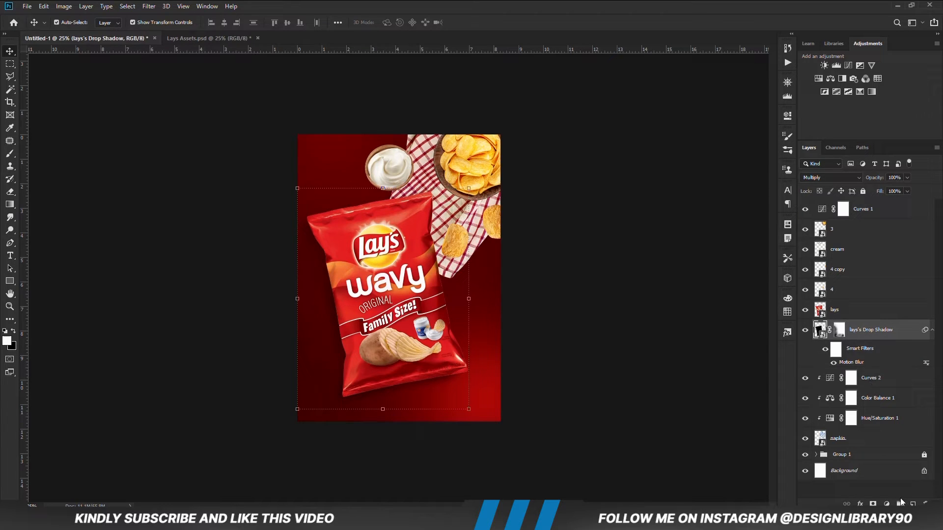
left_click(912, 505)
left_click_drag(843, 331, 845, 382)
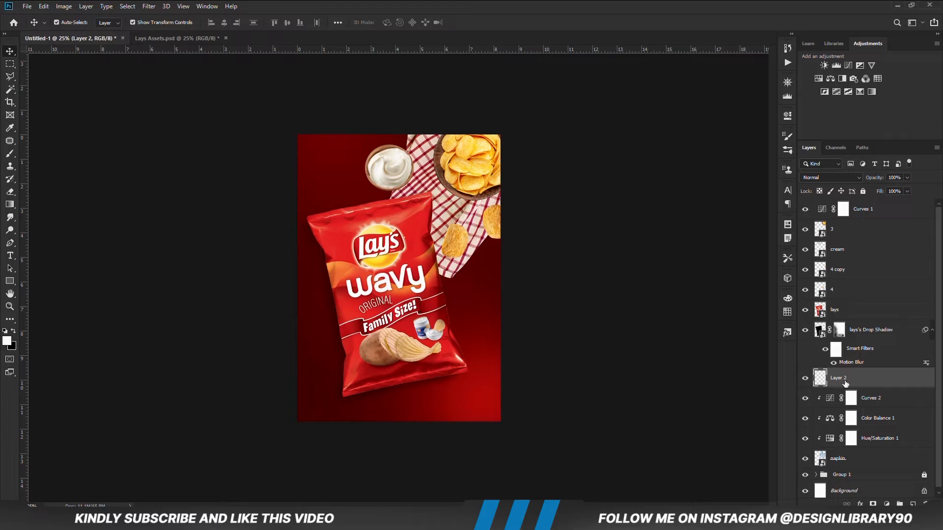
Step: Paint soft black shading on Layer 2 around the bag's left and bottom edges with a 700 px brush at 16% opacity
key("b")
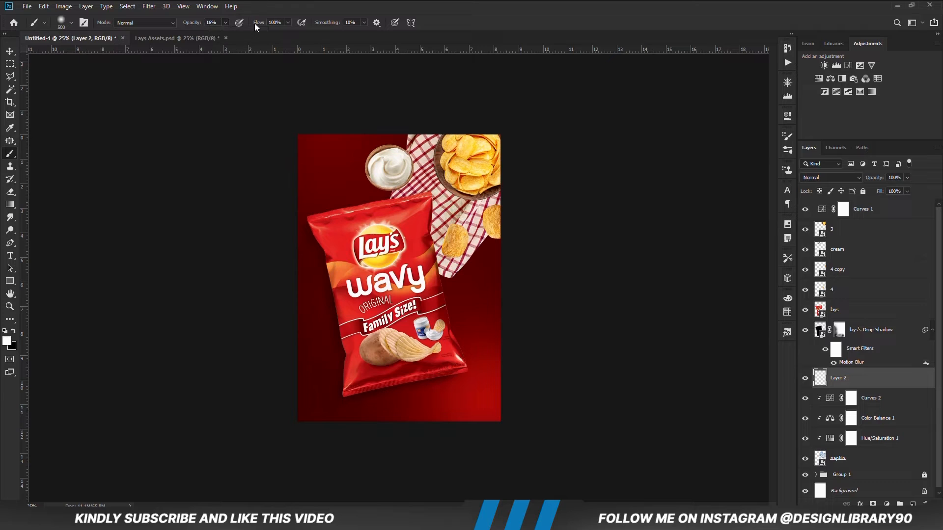
key("bracketright")
key("bracketright")
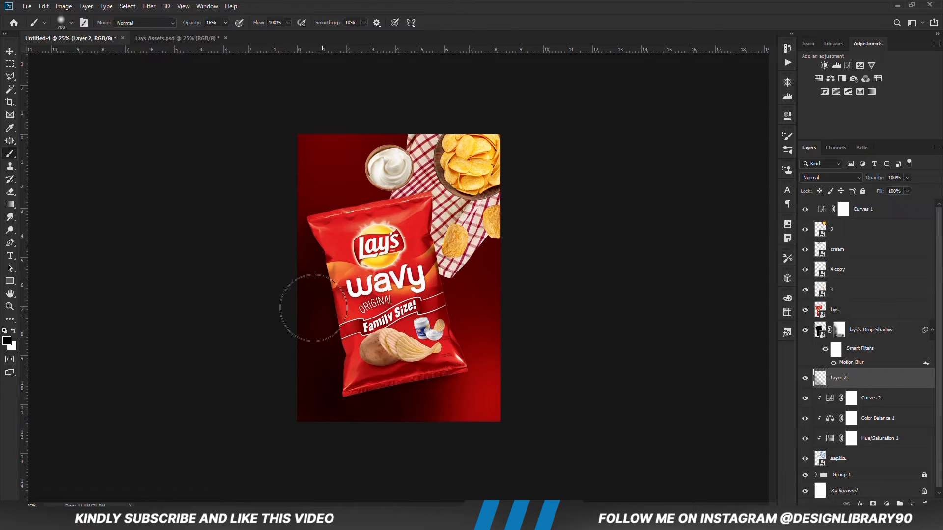
left_click(805, 379)
left_click(805, 378)
Step: Add a mask to Layer 2 and fade the painted shading with a 1000 to 1200 px black brush at 8% opacity
left_click(873, 504)
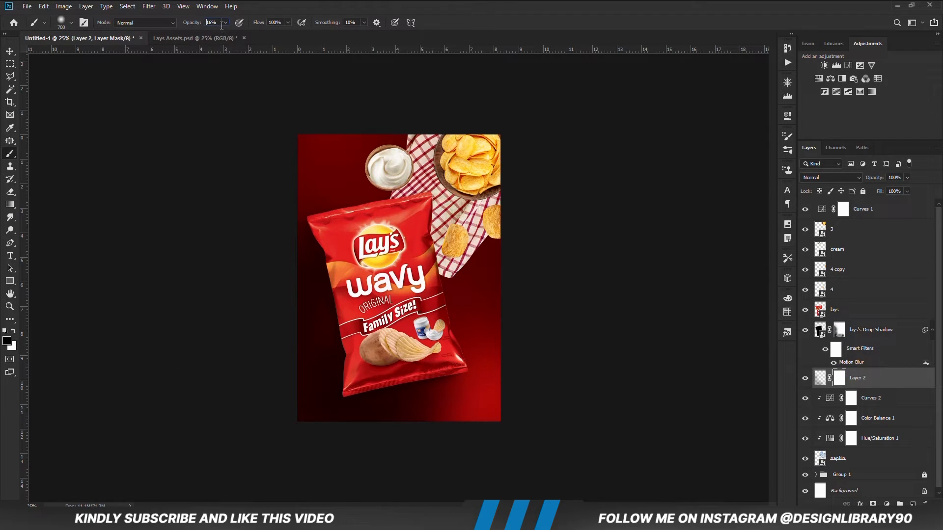
left_click_drag(225, 33, 222, 33)
key("bracketright")
key("bracketright")
key("bracketright")
mouse_move(290, 412)
left_mouse_down()
mouse_move(319, 385)
mouse_move(413, 414)
mouse_move(405, 385)
mouse_move(359, 410)
mouse_move(380, 437)
left_mouse_up()
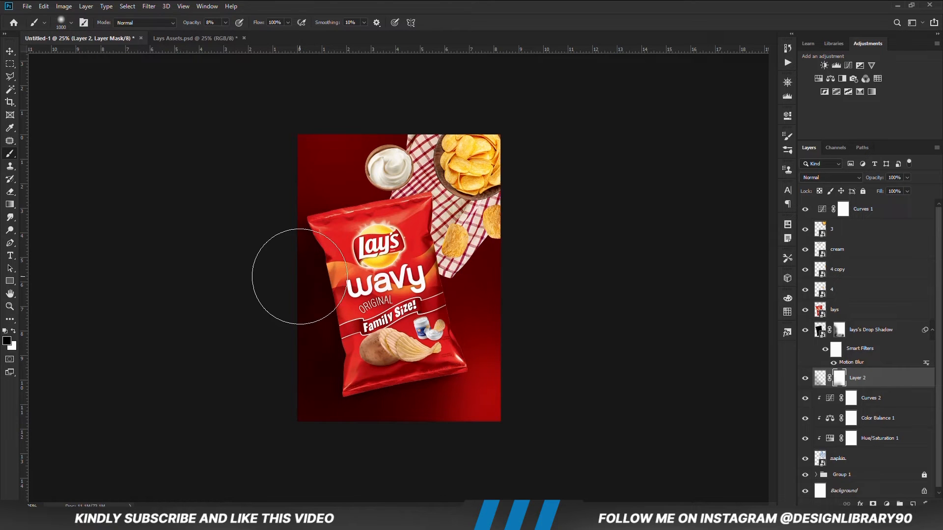
key("bracketright")
key("bracketright")
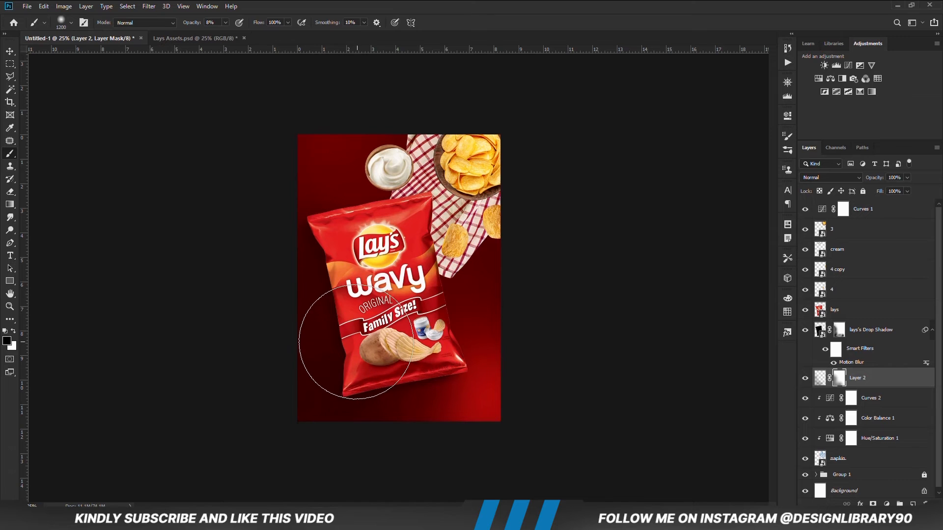
left_click(636, 357)
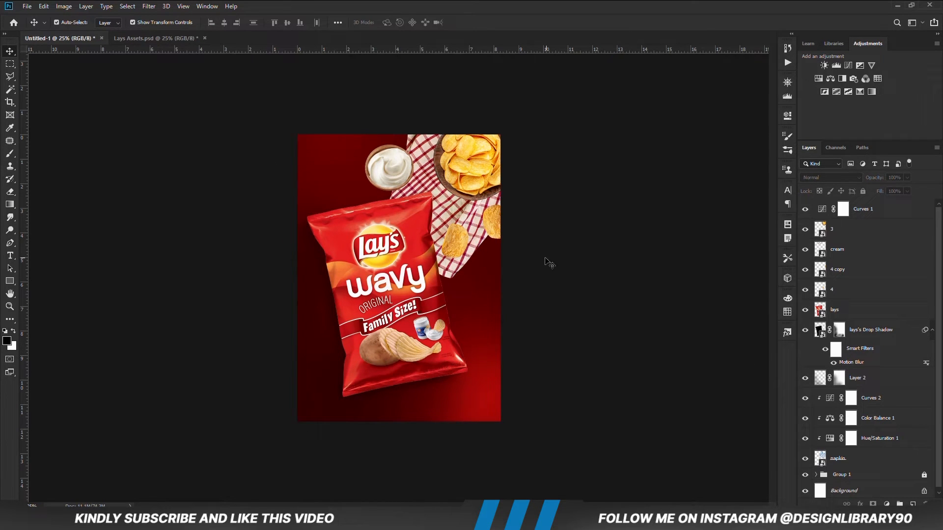
Step: Copy the dark 12333 texture layer from Lays Assets.psd into the poster, directly above the lays's Drop Shadow layer
scroll(862, 390, "down", 1)
key("ctrl+Tab")
left_click(805, 290)
left_click(815, 290)
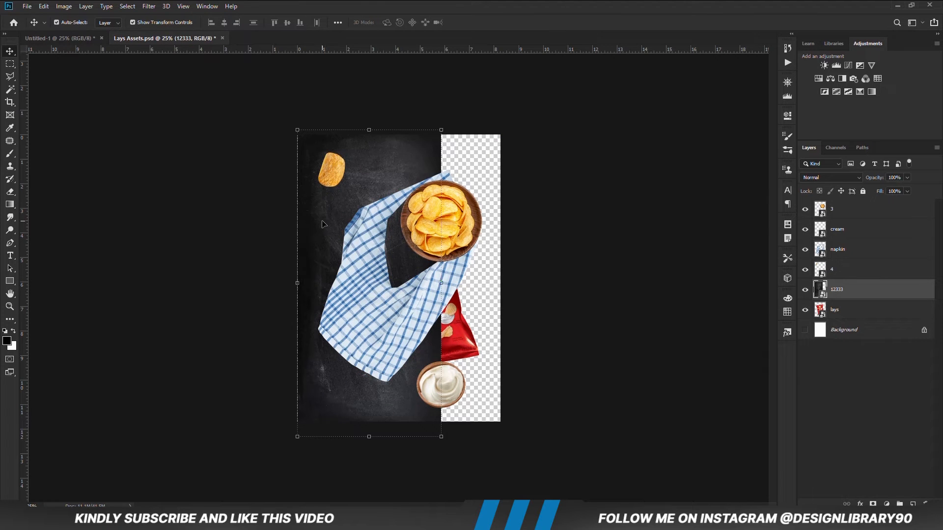
left_click(59, 37)
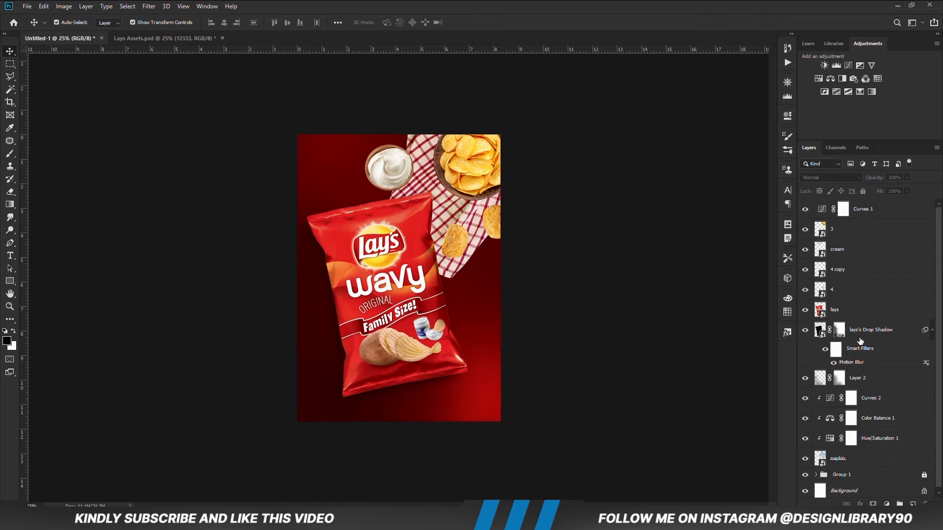
left_click(859, 334)
key("ctrl+v")
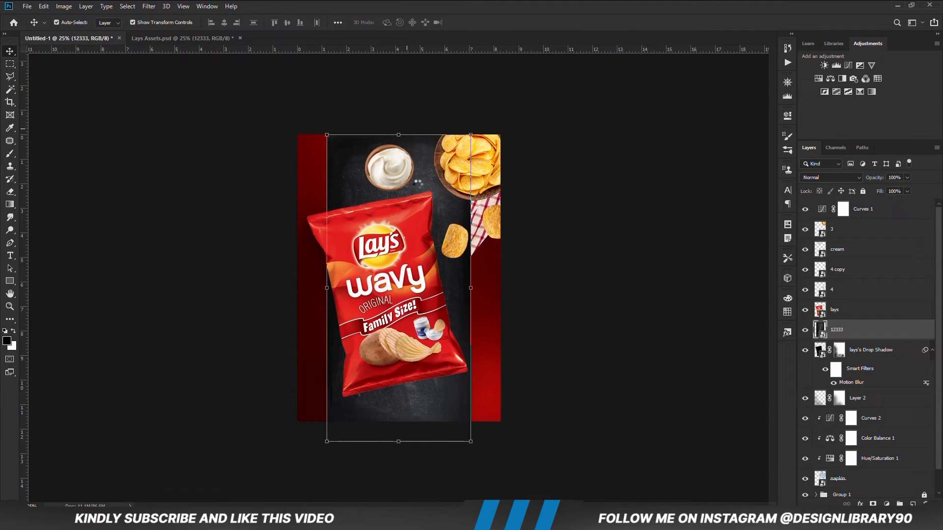
Step: Enlarge and reposition the 12333 texture so it covers the poster's left side and the area around the bag
key("ctrl+t")
left_click_drag(256, 396, 270, 421)
left_click_drag(328, 390, 366, 407)
left_click_drag(461, 401, 483, 407)
key("Return")
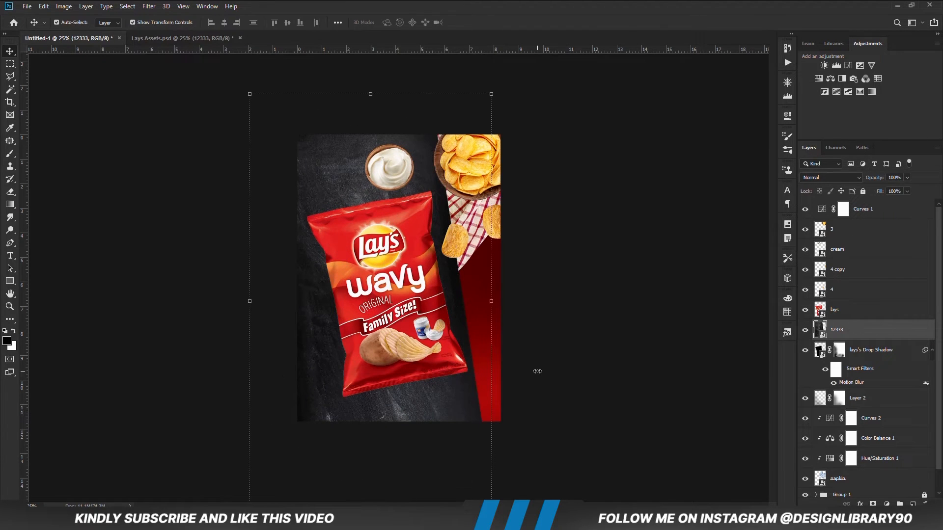
Step: Set the 12333 texture layer to Soft Light blending at 64% opacity
left_click(857, 180)
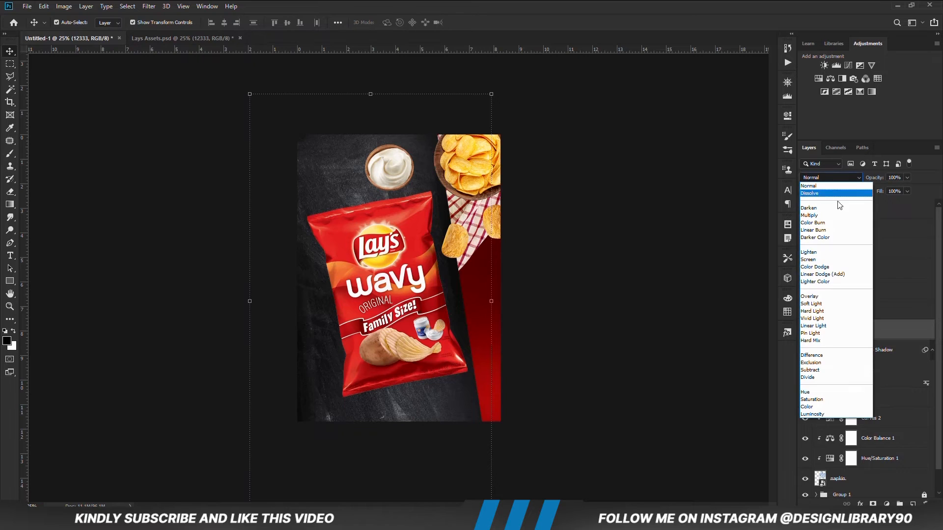
left_click(823, 304)
left_click_drag(894, 191, 893, 190)
left_click(717, 339)
Step: Add a layer mask to the 12333 texture and invert it to black
left_click(850, 336)
left_click(873, 504)
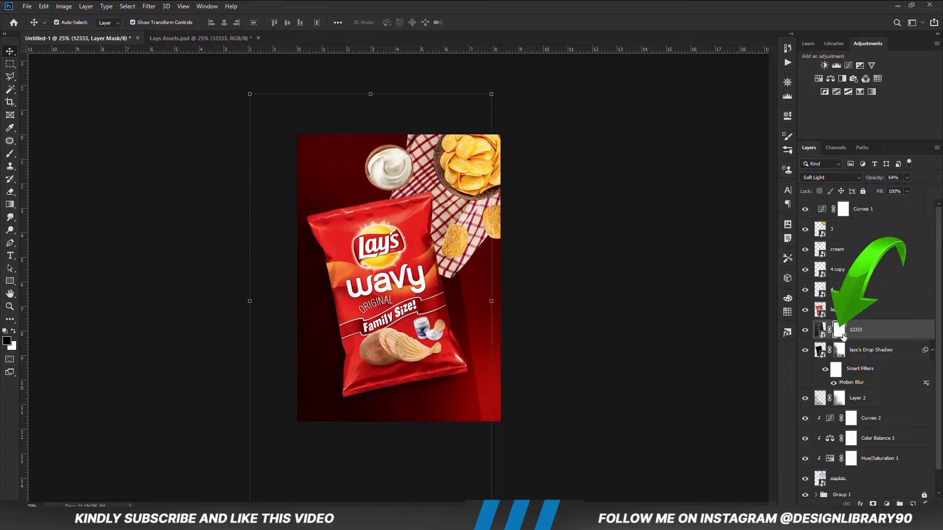
key("ctrl+i")
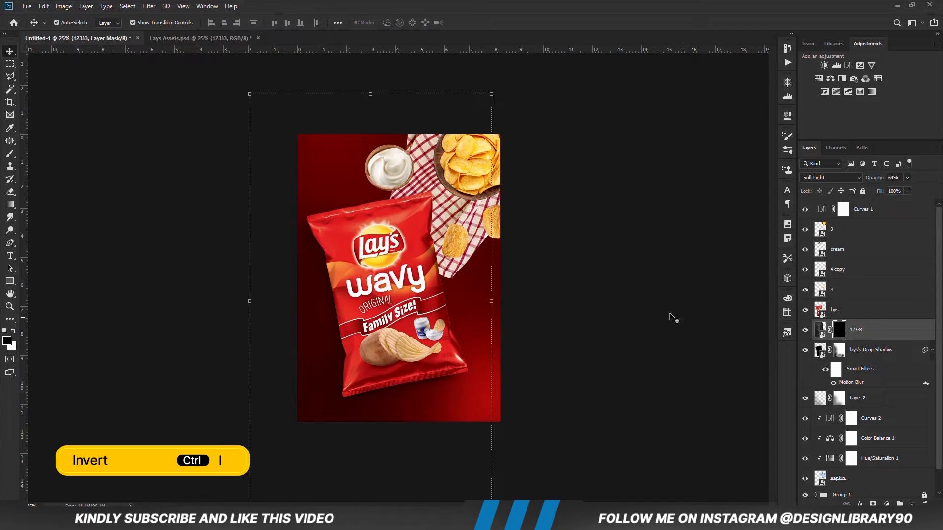
Step: Paint white on the 12333 mask along the bag's left and lower edges with a 1200 px brush at 8% opacity
key("b")
left_click(15, 332)
left_click(226, 22)
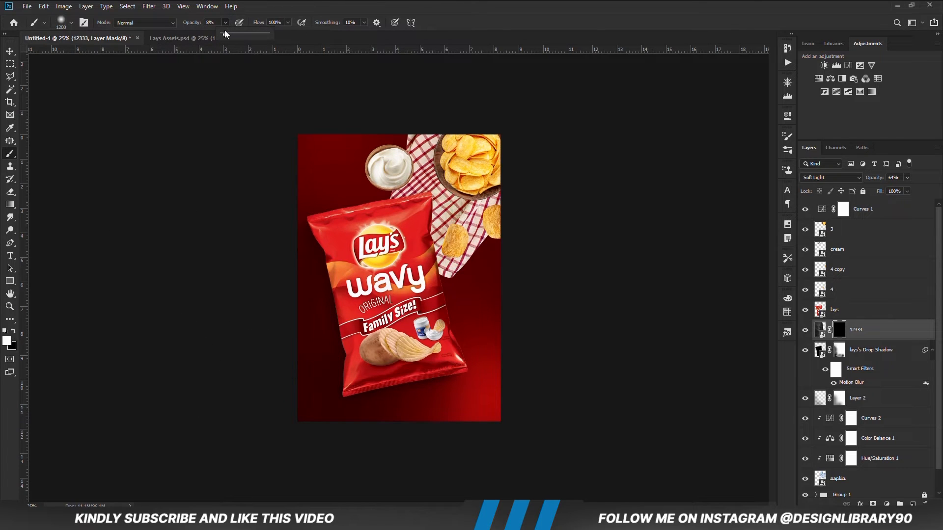
mouse_move(326, 301)
left_mouse_down()
mouse_move(330, 390)
mouse_move(389, 413)
mouse_move(316, 316)
mouse_move(316, 297)
mouse_move(403, 355)
mouse_move(381, 367)
left_mouse_up()
mouse_move(326, 270)
left_mouse_down()
mouse_move(350, 328)
mouse_move(396, 363)
left_mouse_up()
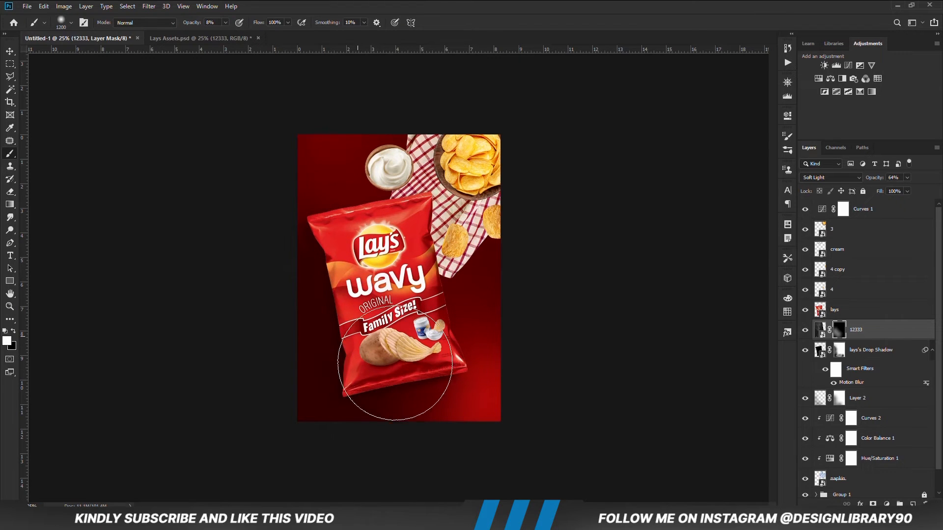
left_click(805, 331)
left_click(805, 330)
key("v")
left_click(621, 338)
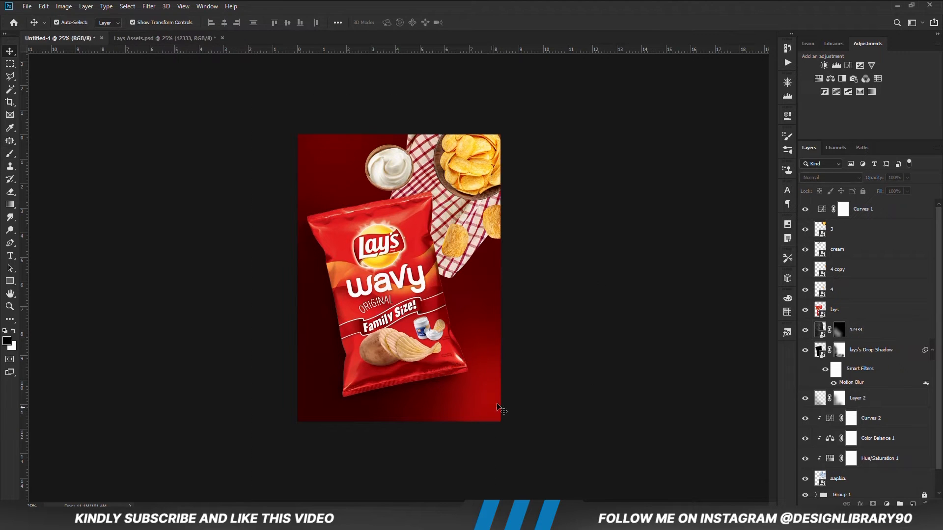
Step: Unlock the background Group 1 and lower the opacity of its Color Fill 2 copy layer to 24%
scroll(890, 438, "down", 1)
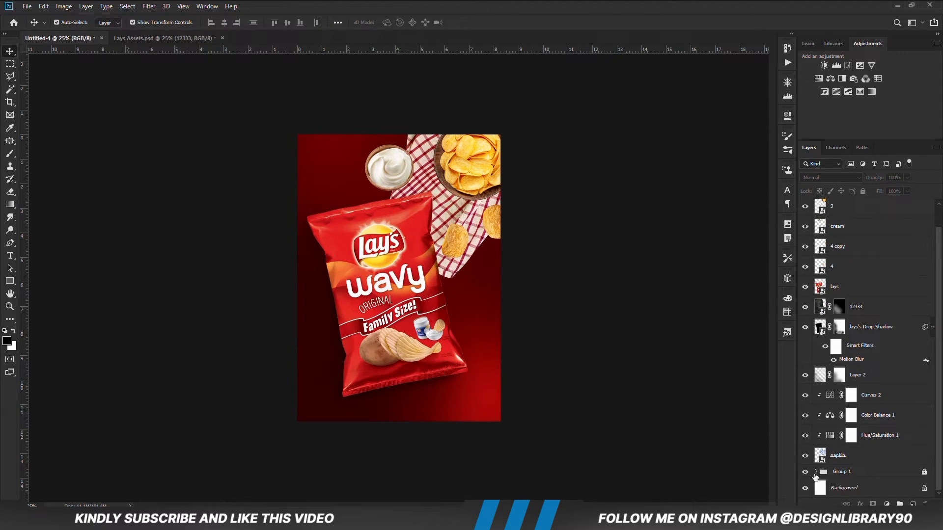
left_click(816, 472)
scroll(871, 426, "down", 5)
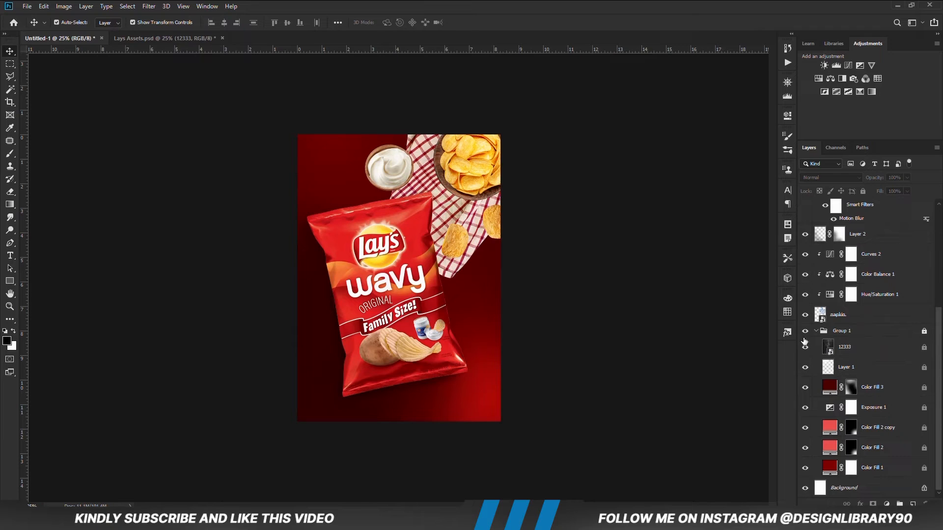
left_click(883, 436)
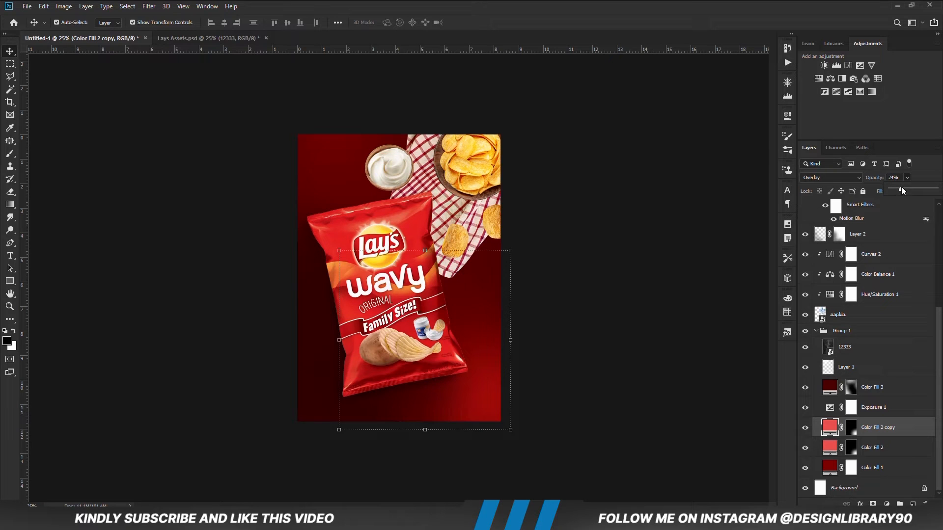
left_click(722, 374)
Step: Lock Group 1 again and collapse it
left_click(851, 332)
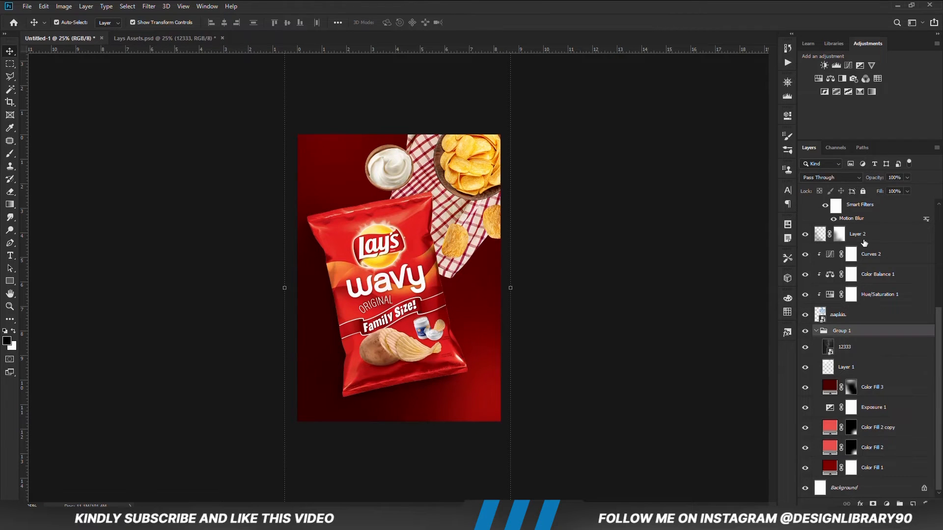
left_click(864, 191)
left_click(695, 317)
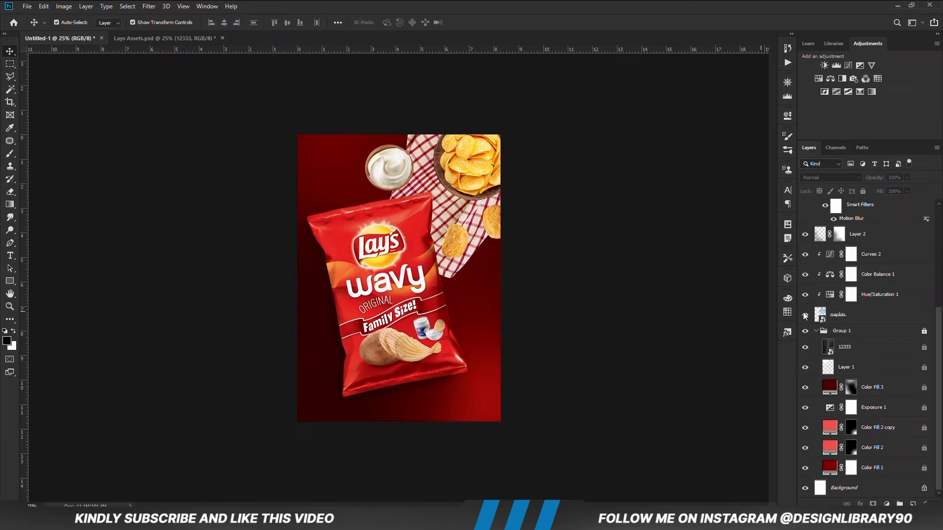
left_click(817, 331)
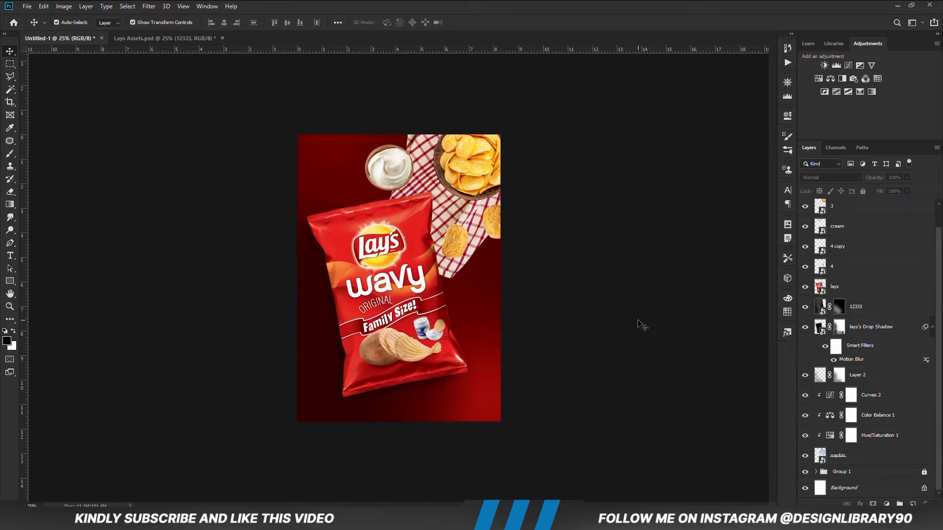
Step: Add a Curves adjustment clipped to the lays layer and pull its midtones down to darken the bag
left_click(844, 287)
left_click(805, 287)
left_click(805, 287)
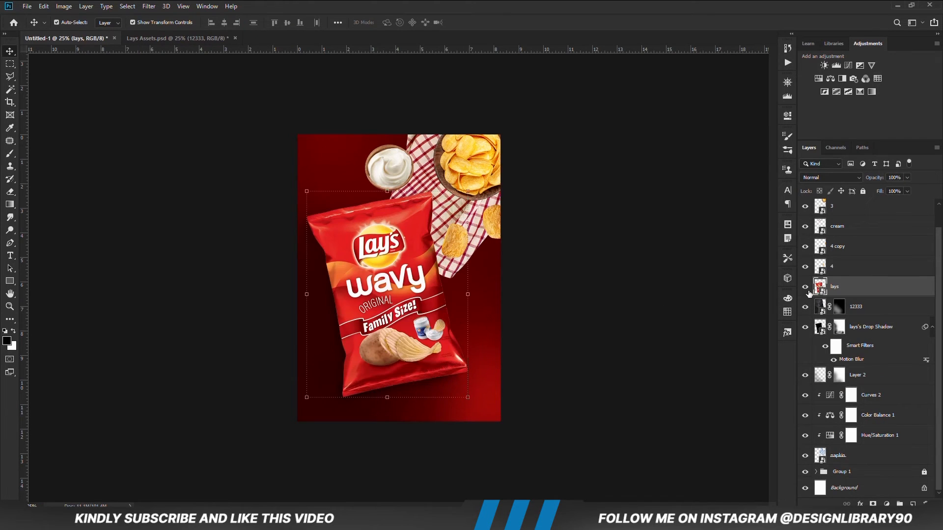
left_click(887, 505)
left_click(879, 384)
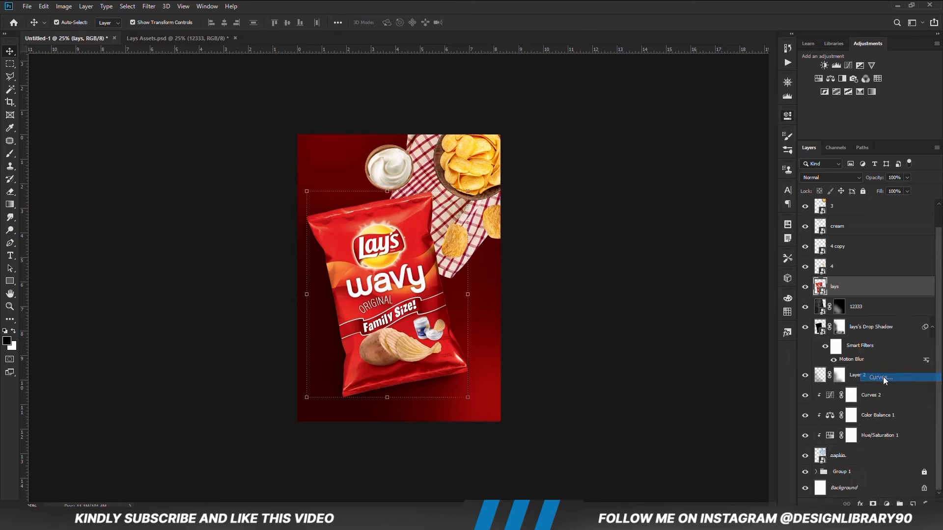
left_click(702, 278)
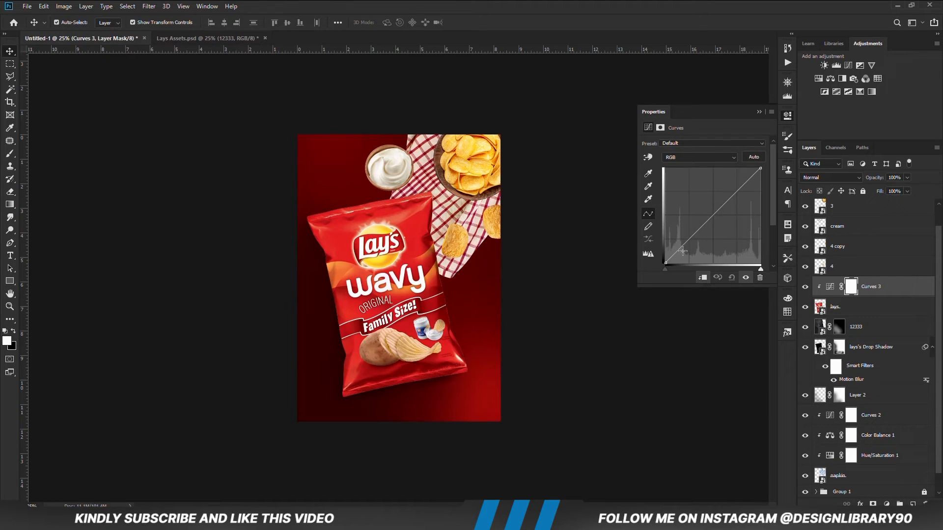
left_click_drag(684, 245, 682, 251)
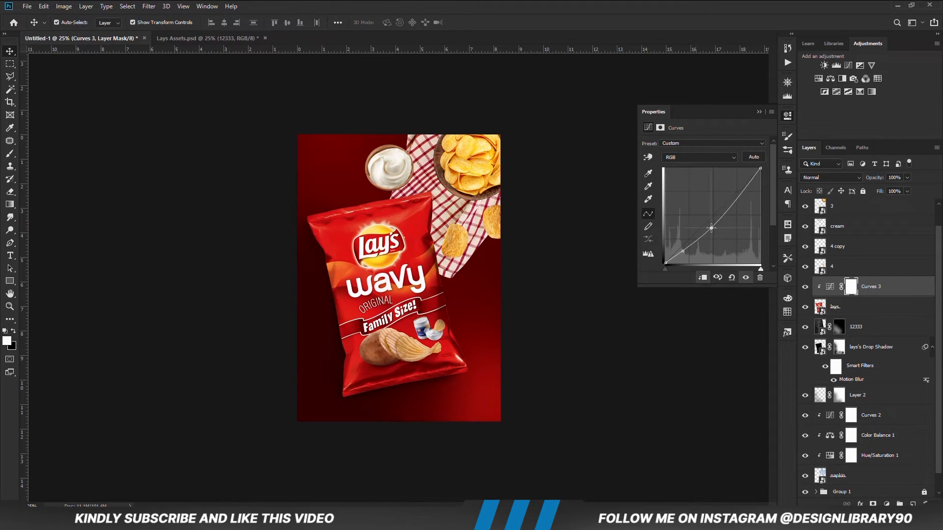
left_click(759, 112)
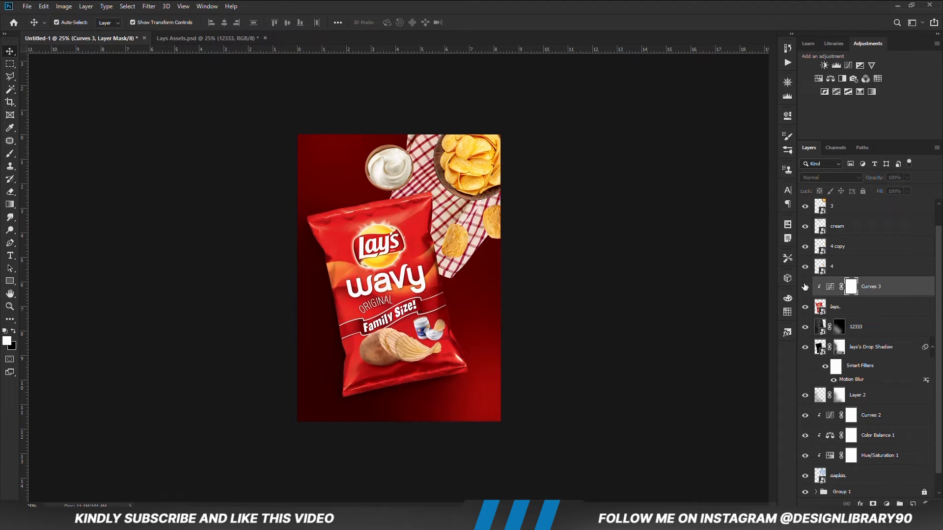
Step: Adjust the opacity of the bag's Curves 3 adjustment layer to soften the darkening
left_click(907, 177)
left_click_drag(910, 189, 899, 189)
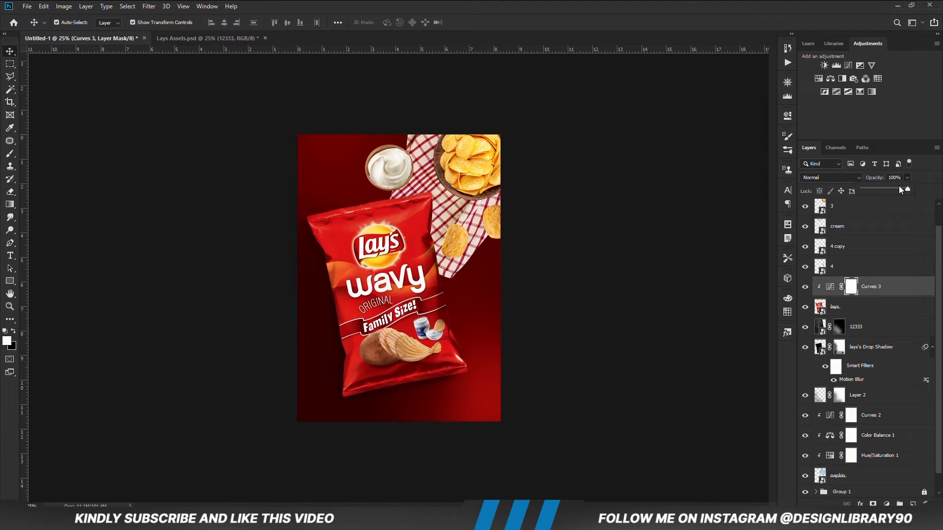
left_click(887, 504)
left_click(738, 430)
Step: Add an Exposure adjustment of -3.72 clipped directly above the lays layer and invert its mask to black
left_click(846, 312)
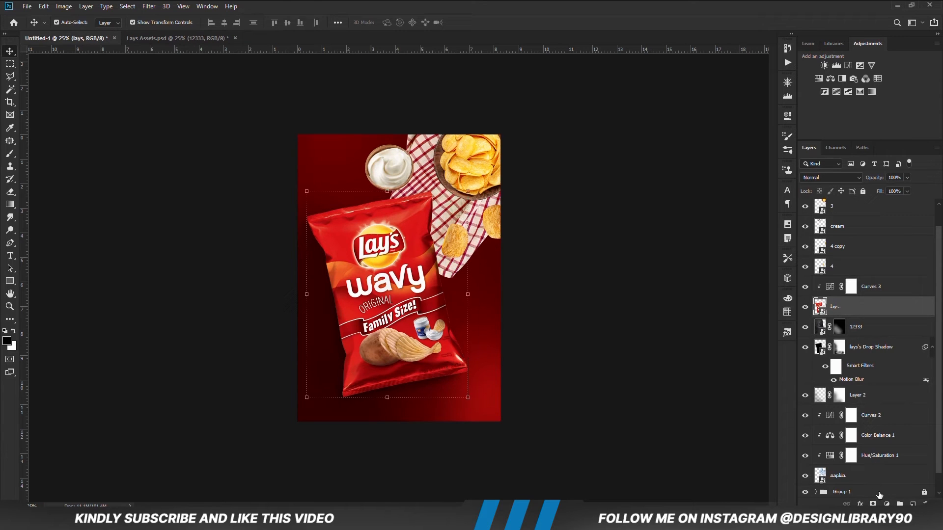
left_click(887, 504)
left_click(880, 384)
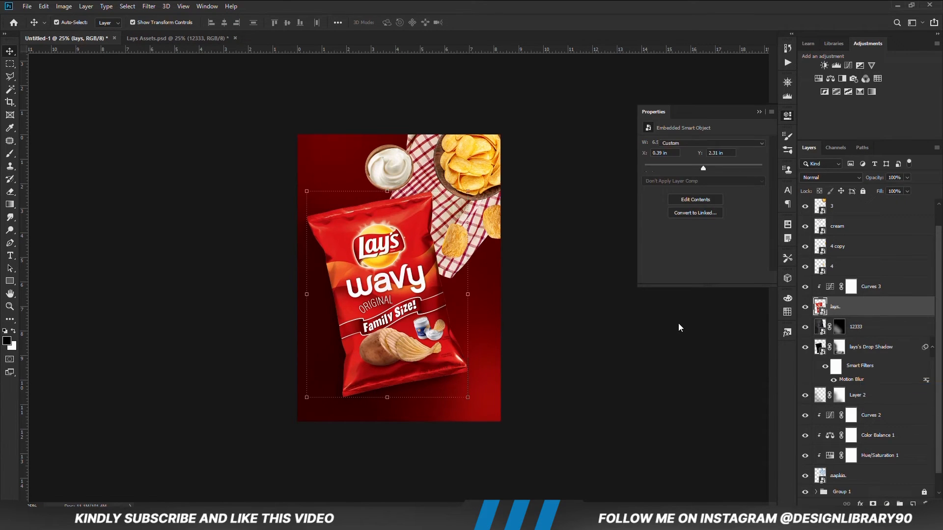
left_click(691, 165)
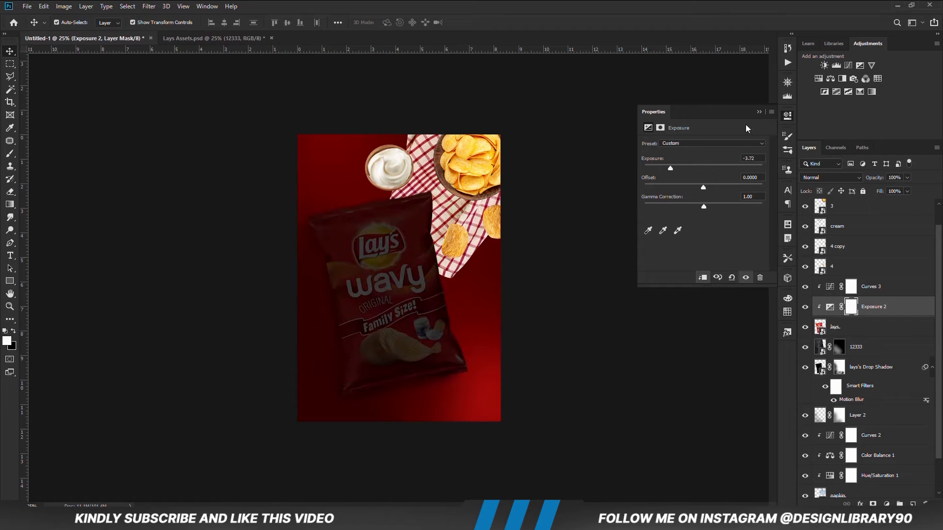
left_click(759, 112)
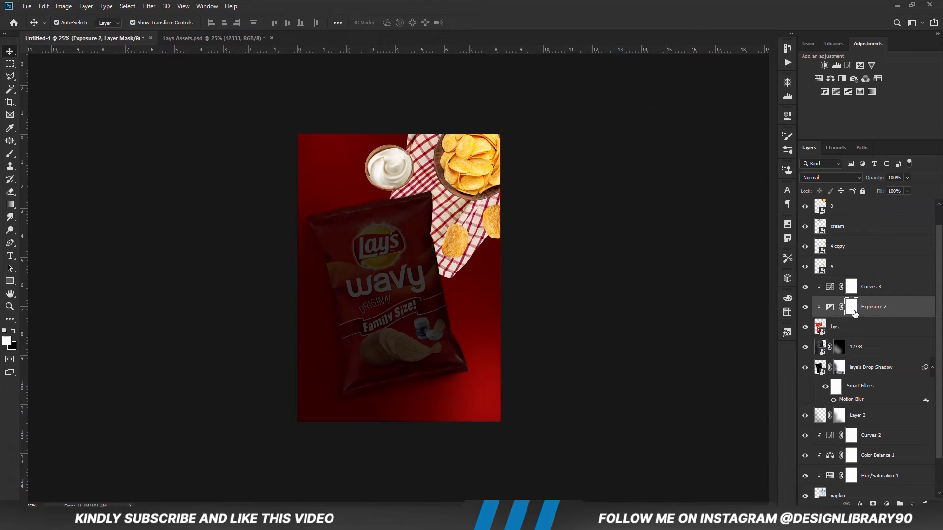
key("ctrl+i")
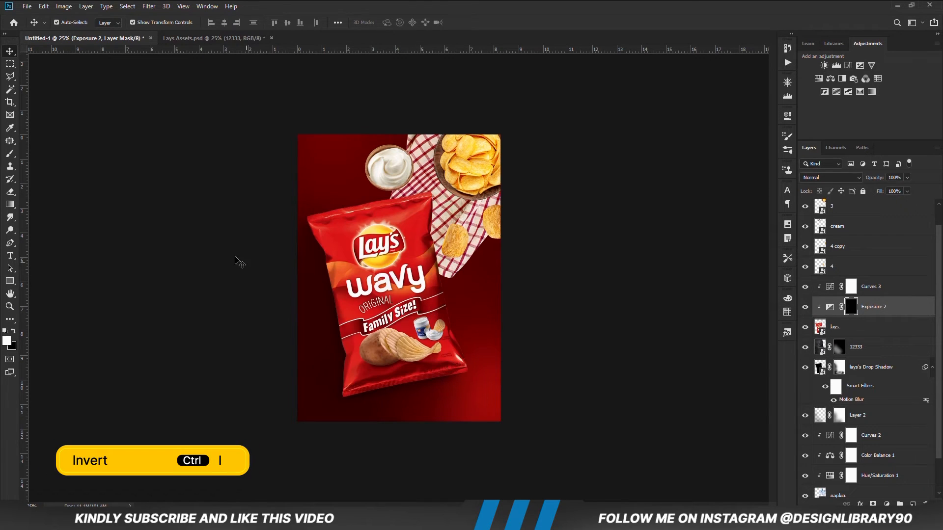
Step: Paint white on the Exposure 2 mask with a soft 15% opacity brush along the bag's left and bottom edges to shade them
left_click(10, 153)
left_click(226, 22)
left_click(270, 11)
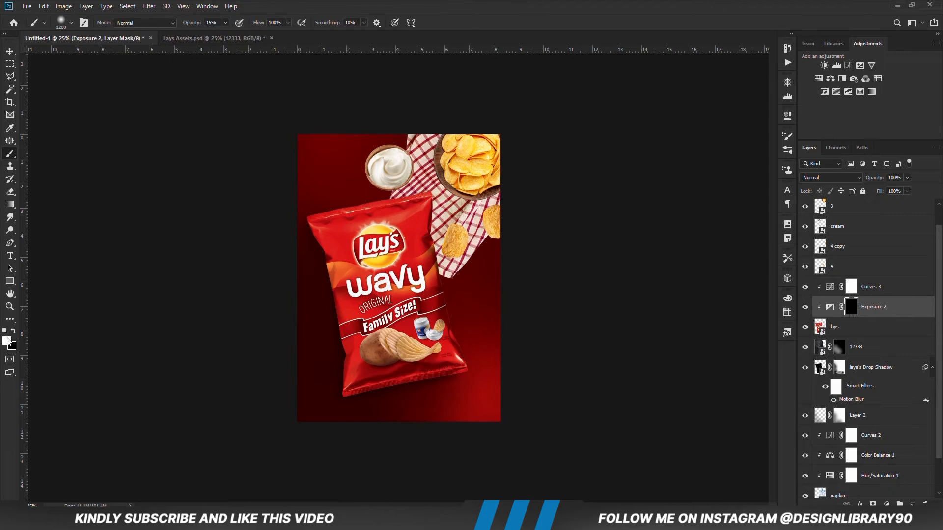
key("bracketleft")
key("bracketleft")
key("bracketleft")
left_click_drag(298, 255, 328, 419)
left_click_drag(319, 301, 338, 411)
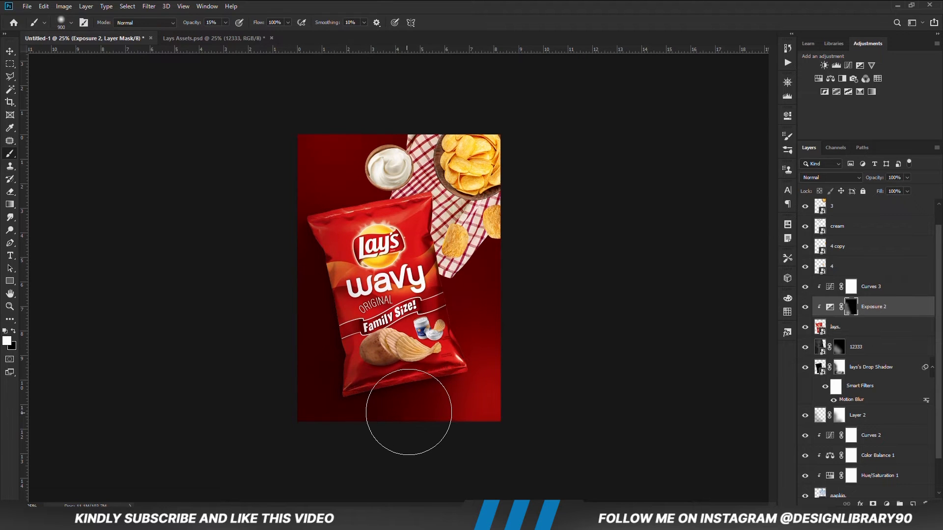
mouse_move(413, 406)
left_mouse_down()
mouse_move(324, 420)
mouse_move(321, 397)
left_mouse_up()
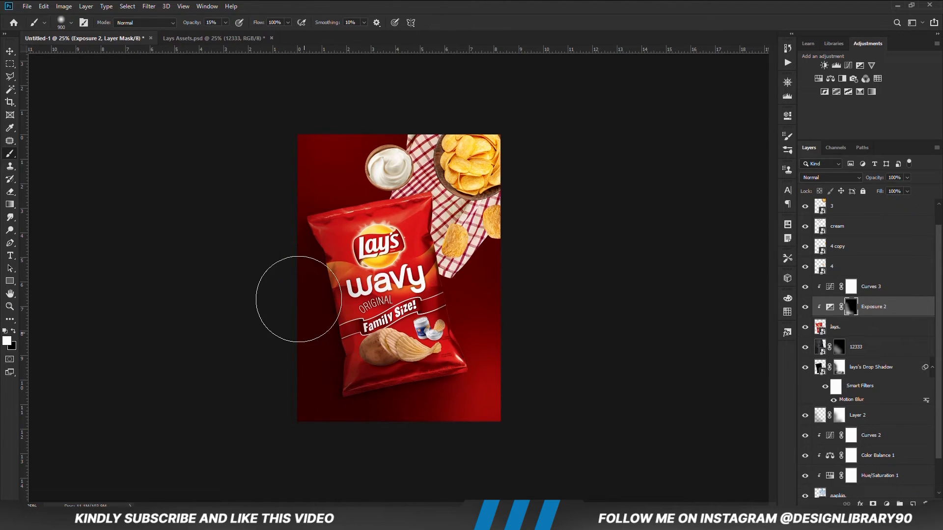
key("bracketleft")
key("bracketleft")
key("bracketleft")
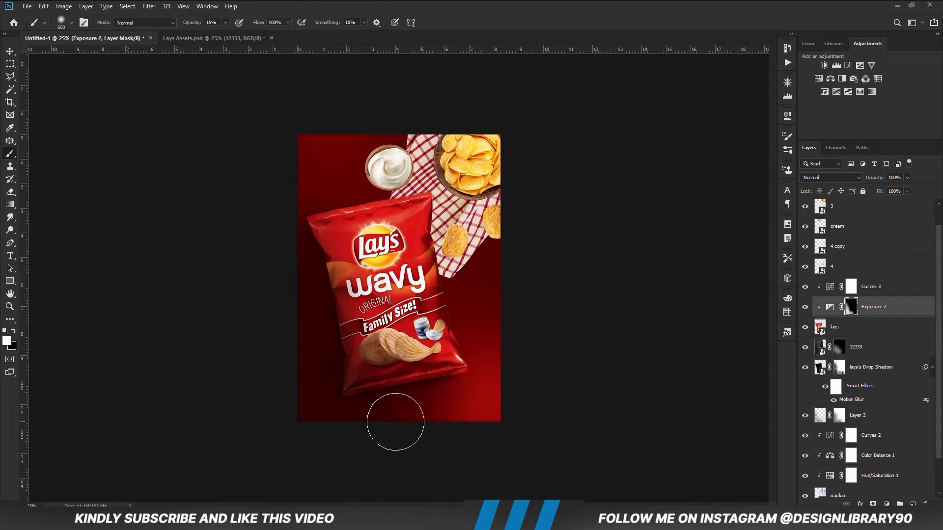
left_click(805, 307)
left_click(805, 307)
Step: Add another Exposure adjustment of -3.33 clipped above Exposure 2 and invert its mask to black
left_click(886, 504)
left_click(879, 388)
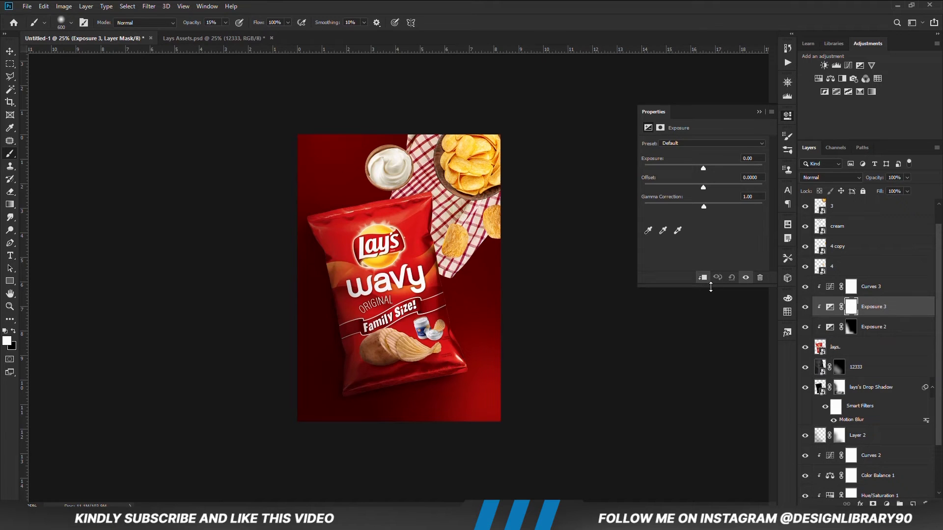
left_click_drag(680, 167, 674, 168)
left_click(759, 112)
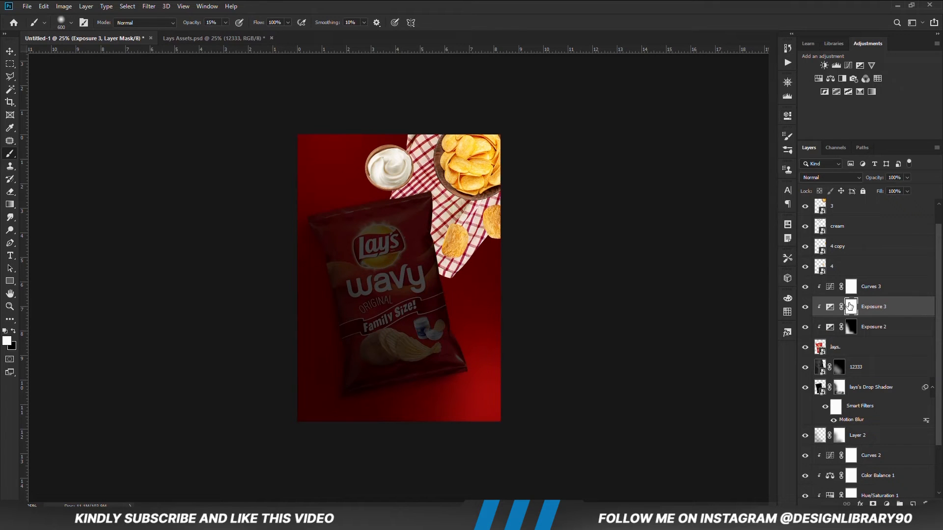
key("ctrl+i")
Step: Paint the Exposure 3 mask at 22% brush opacity along the bag's left edge and lower-left corner, softening the shading with black
left_click(225, 23)
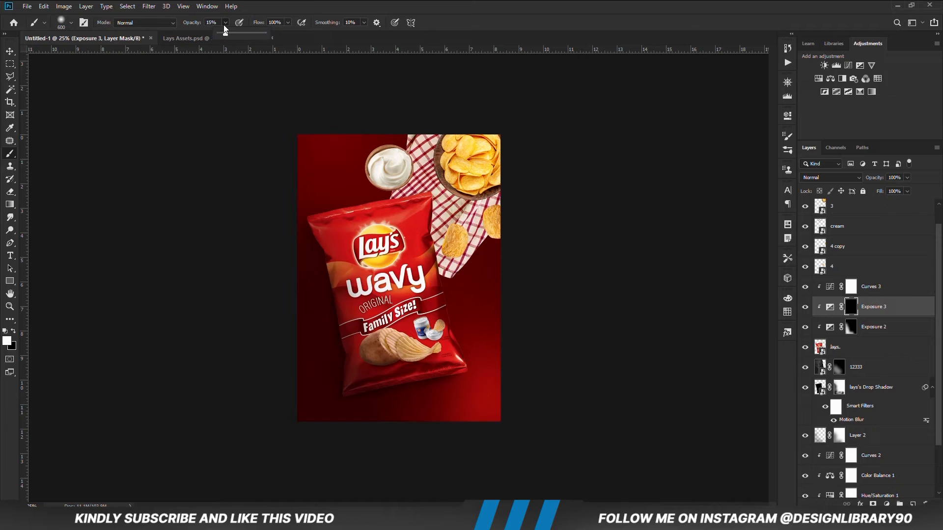
left_click_drag(229, 35, 232, 35)
key("bracketleft")
key("bracketleft")
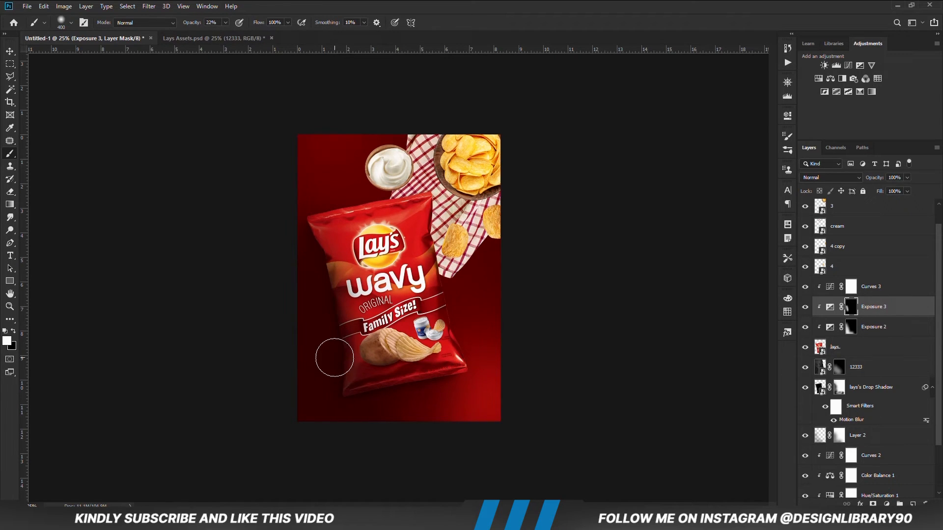
left_click_drag(334, 357, 358, 388)
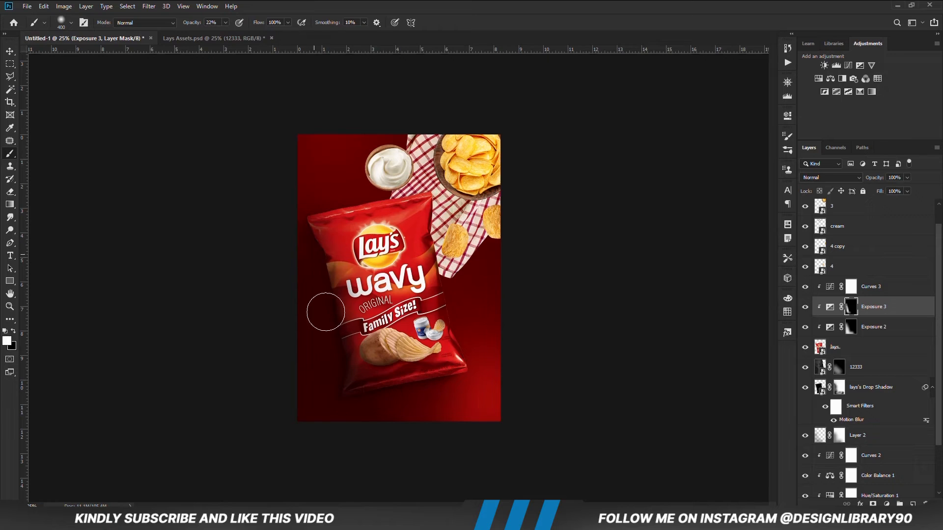
key("bracketright")
key("bracketright")
key("x")
mouse_move(345, 386)
left_mouse_down()
mouse_move(322, 262)
mouse_move(341, 360)
left_mouse_up()
Step: Lower the Exposure 3 layer's opacity to 79% and deselect the layer
left_click(907, 177)
left_click_drag(900, 189, 900, 189)
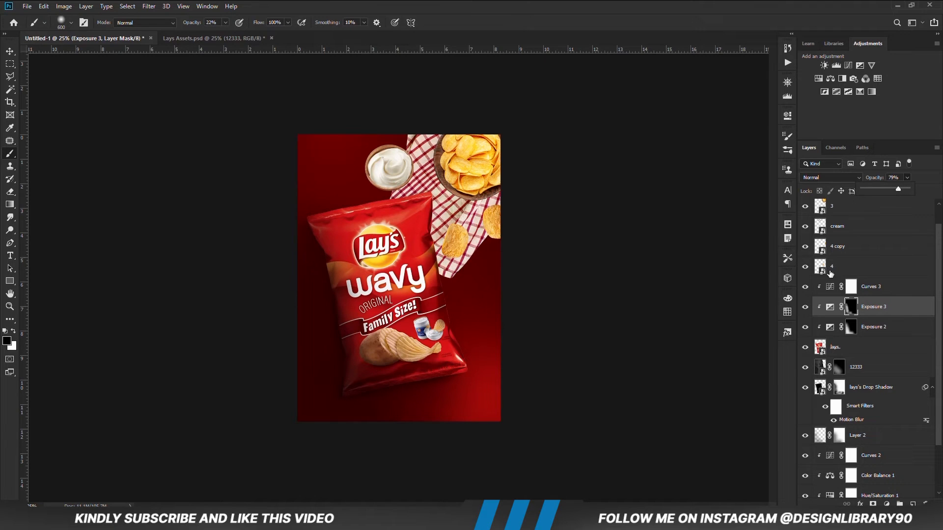
key("v")
left_click(582, 322)
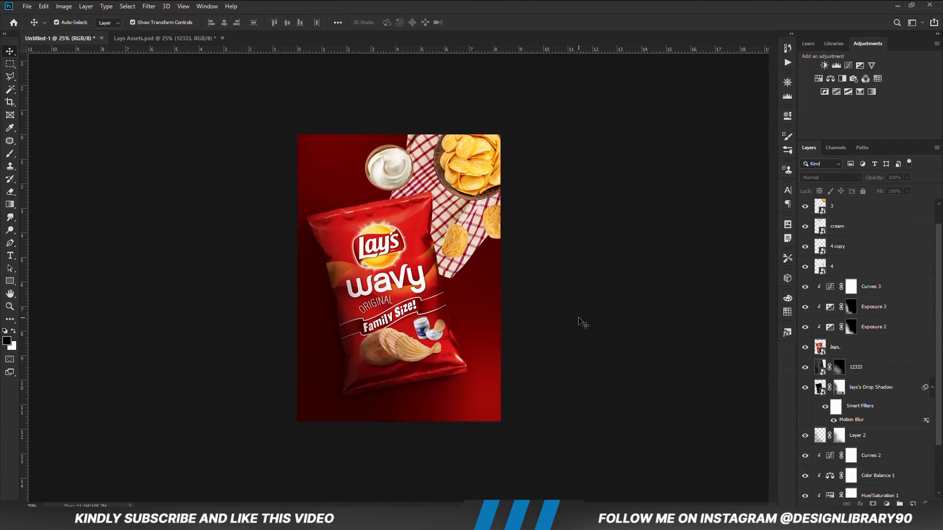
Step: Add a darkening Exposure adjustment clipped directly above the lays layer and invert its mask to black
left_click(581, 327)
left_click(886, 504)
left_click(886, 383)
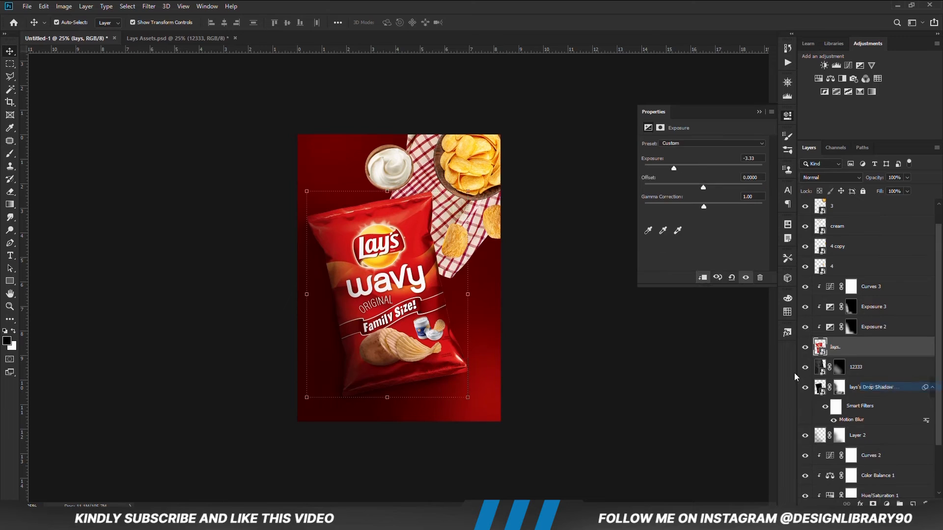
key("ctrl+i")
Step: Paint white on the Exposure 4 mask at 22% brush opacity to darken the bag's lower-right and top edges
key("b")
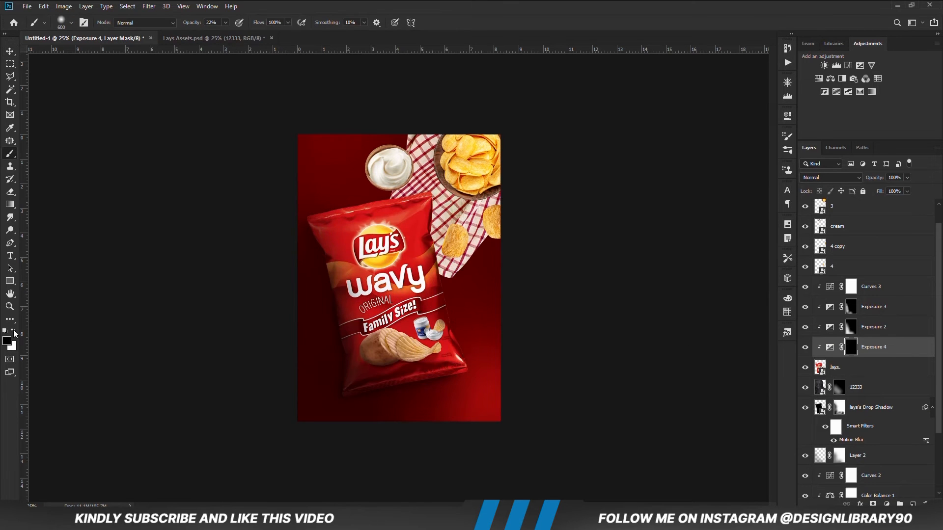
left_click(462, 354)
left_click(446, 199)
left_click(357, 197)
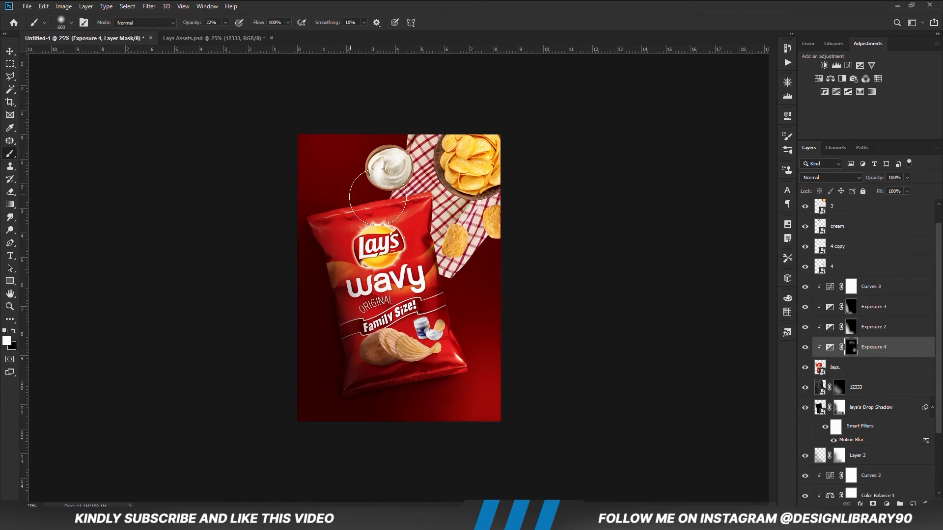
key("v")
left_click(644, 311)
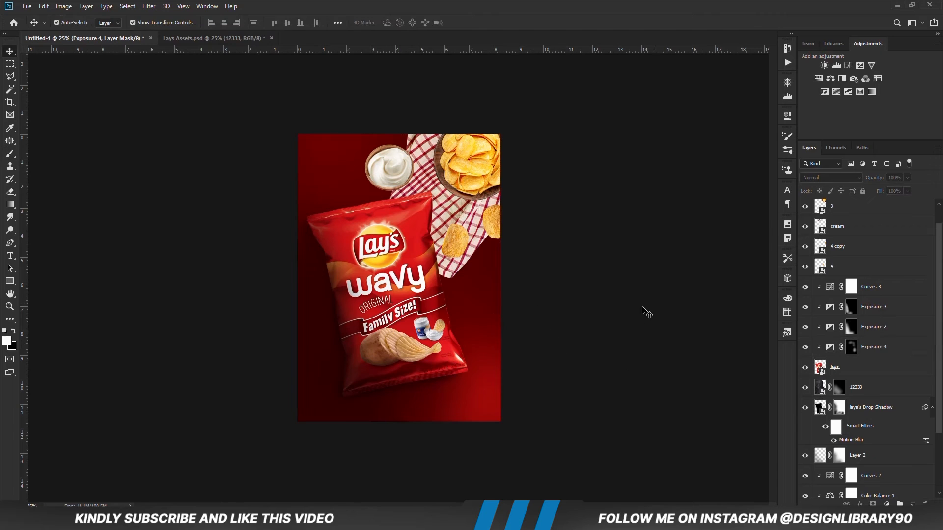
Step: Paint black on the lays's Drop Shadow layer mask at 22% brush opacity to fade the shadow around the bag's top edge
scroll(890, 383, "down", 2)
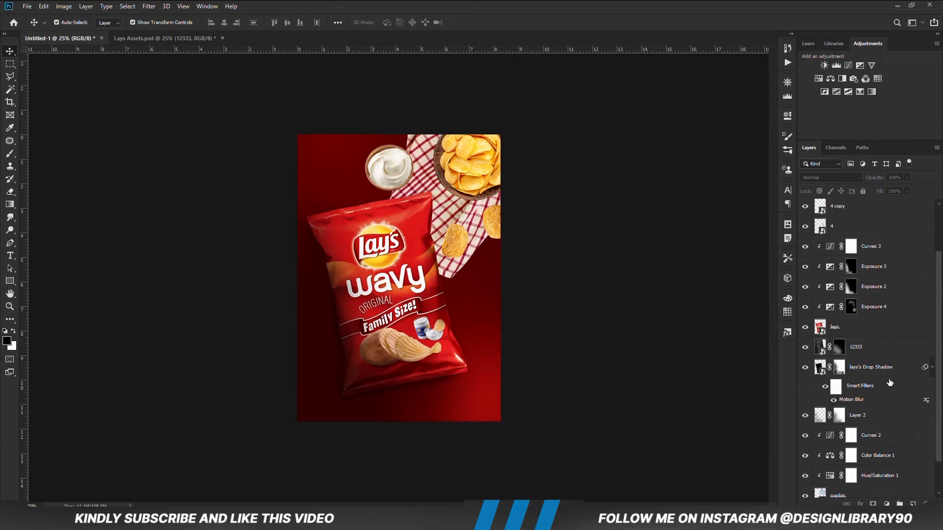
left_click(861, 370)
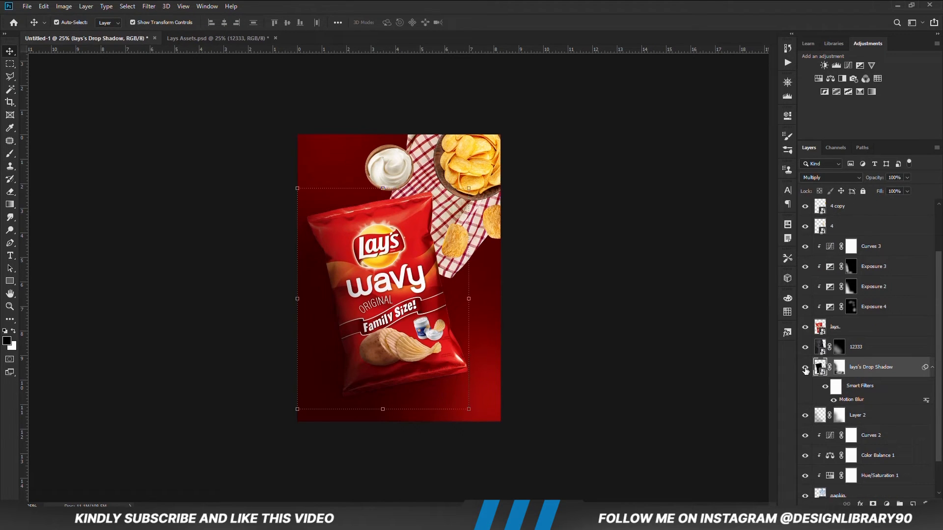
left_click(837, 369)
key("b")
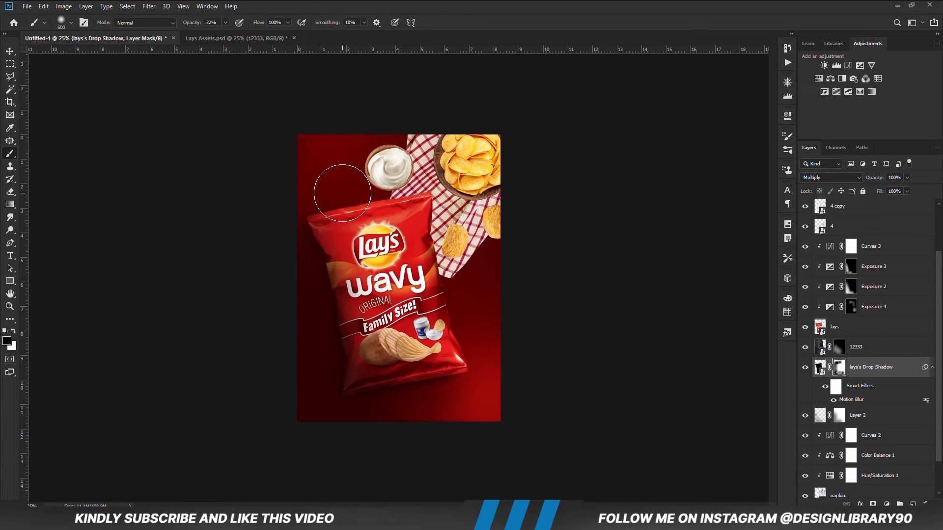
key("v")
left_click(626, 315)
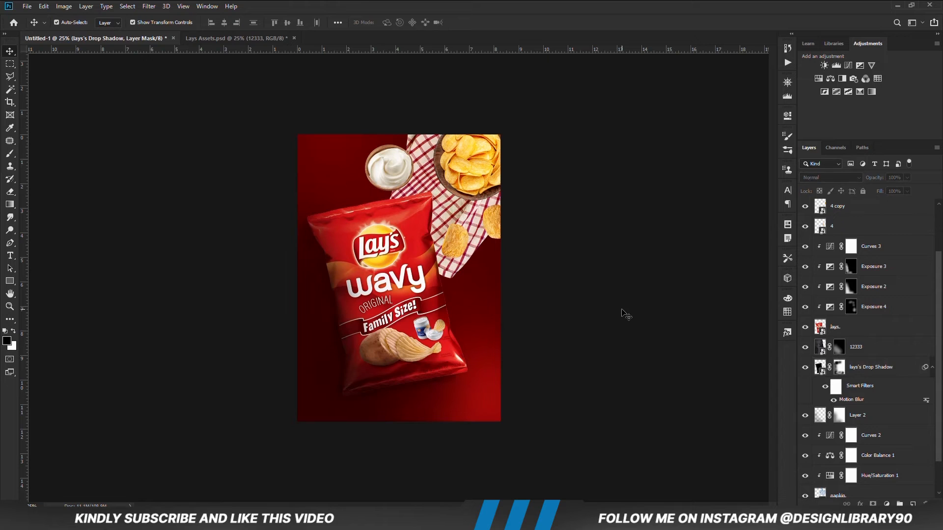
key("ctrl+plus")
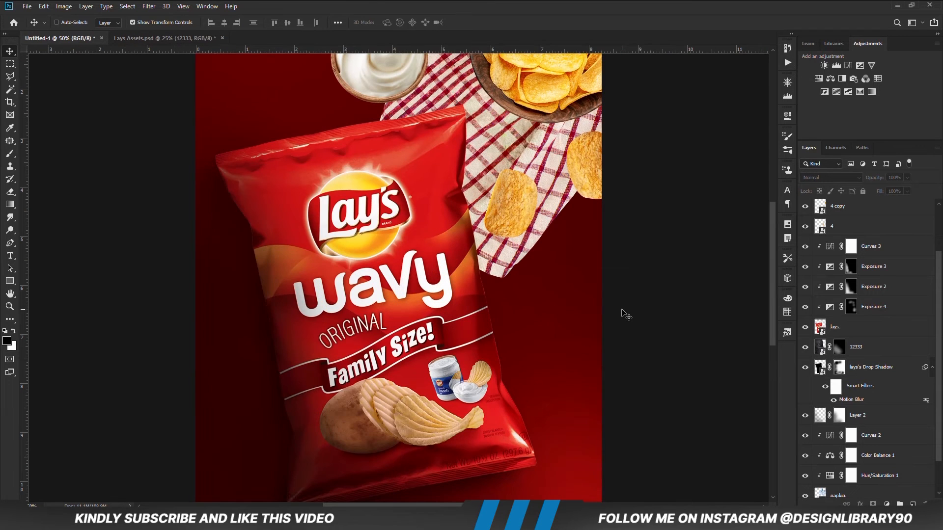
key("ctrl+minus")
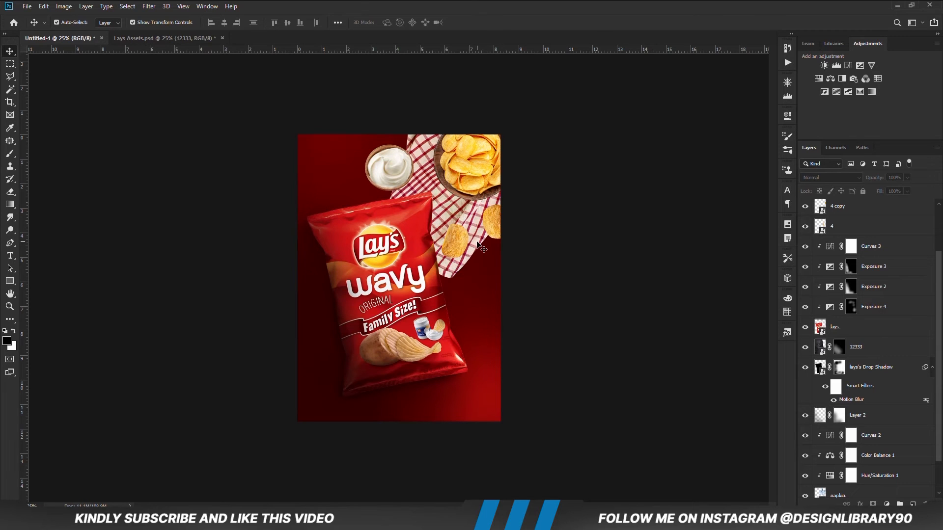
Step: Add a black Multiply drop shadow to the napkin layer with 100% opacity, 86° angle, 17 px distance and 9 px size
key("ctrl+plus")
left_click(510, 268)
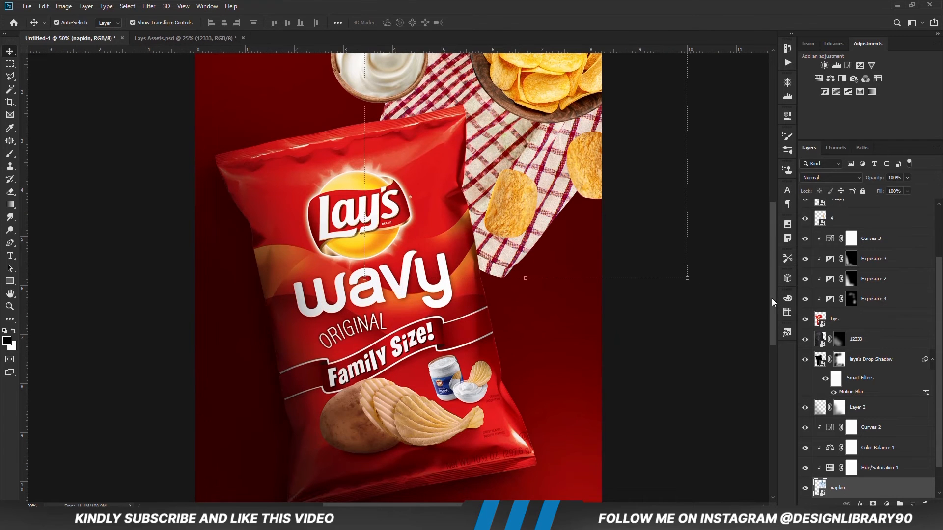
scroll(771, 307, "up", 3)
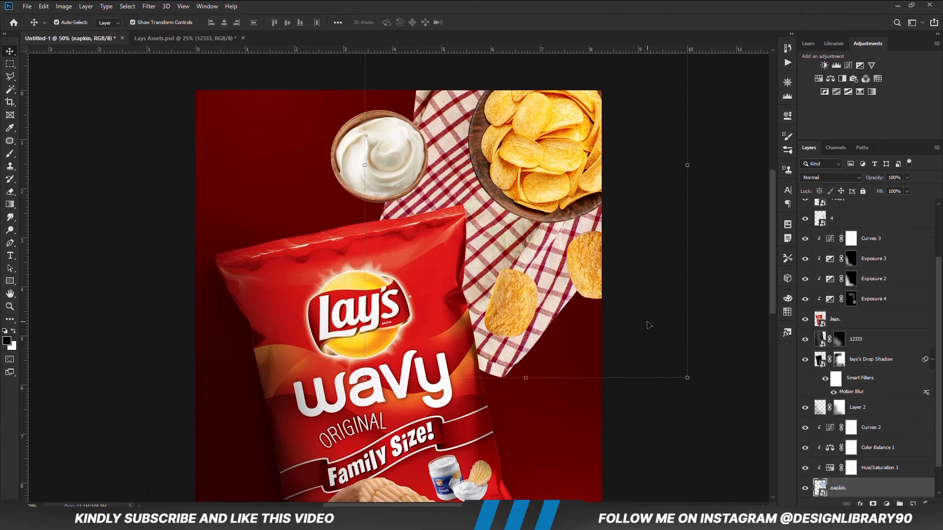
scroll(866, 466, "down", 2)
left_click(805, 455)
left_click(805, 456)
left_click(860, 504)
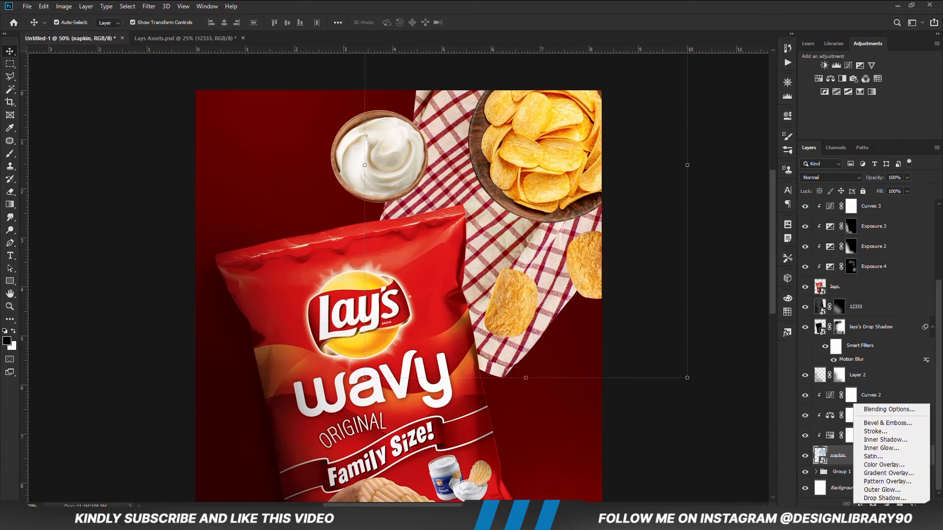
left_click(884, 410)
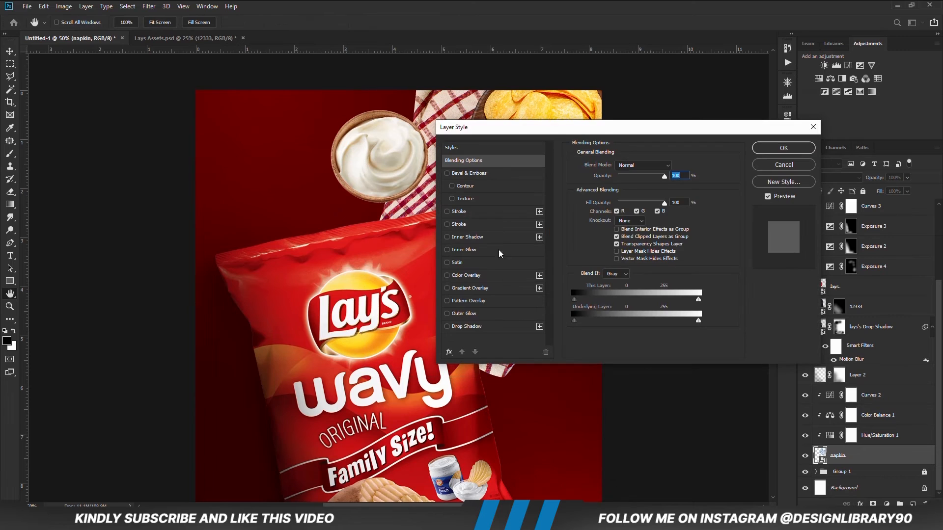
left_click(469, 327)
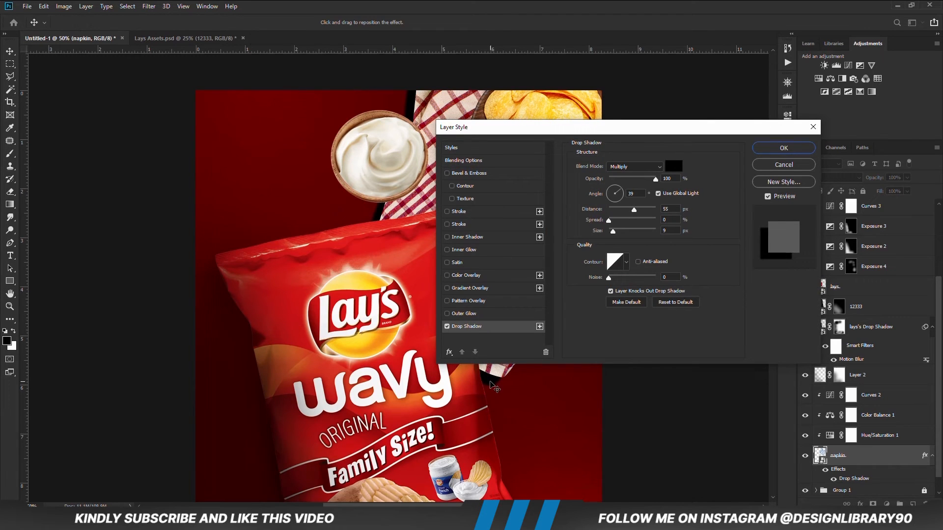
left_click_drag(519, 127, 556, 69)
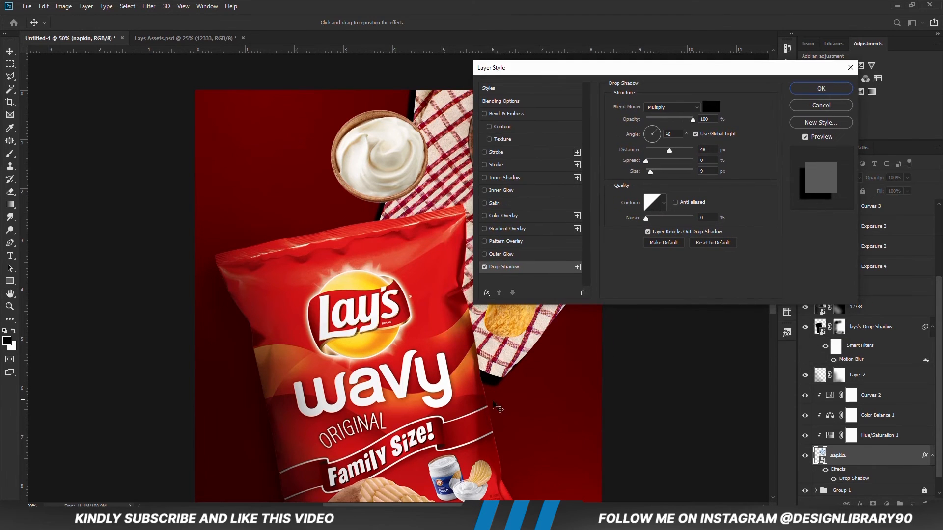
left_click_drag(493, 382, 498, 379)
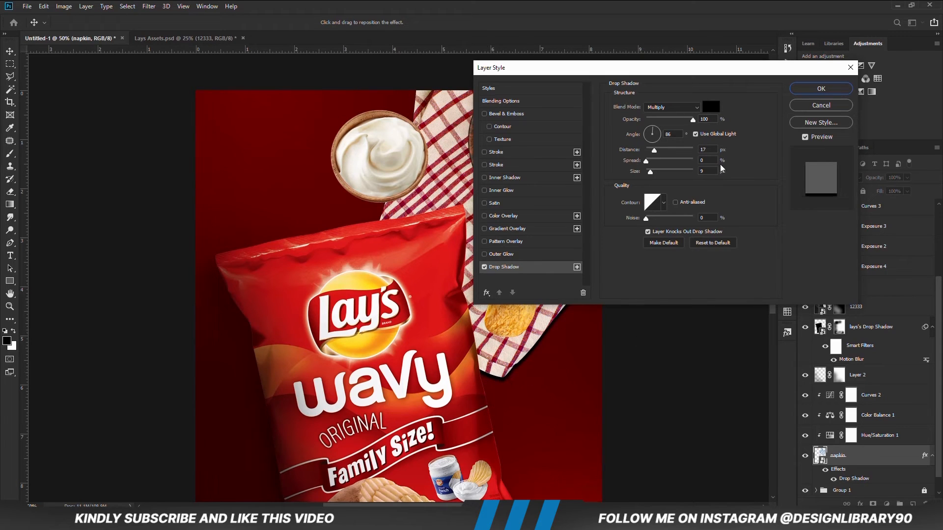
left_click(801, 90)
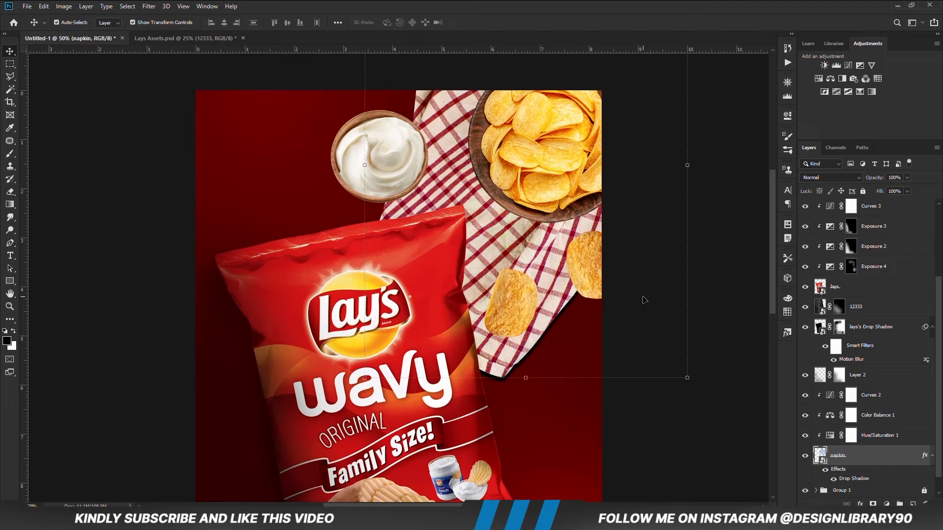
Step: Separate the napkin's drop shadow effect into its own layer
left_click(932, 454)
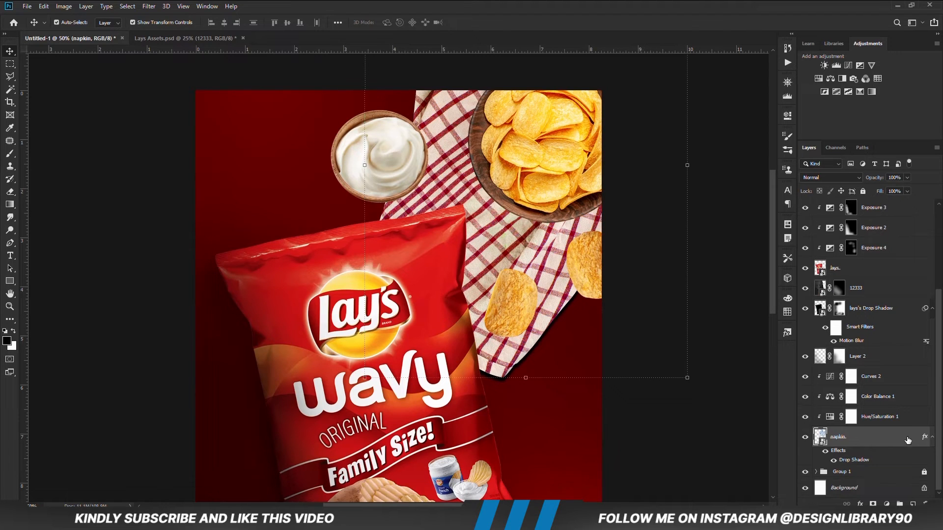
right_click(932, 456)
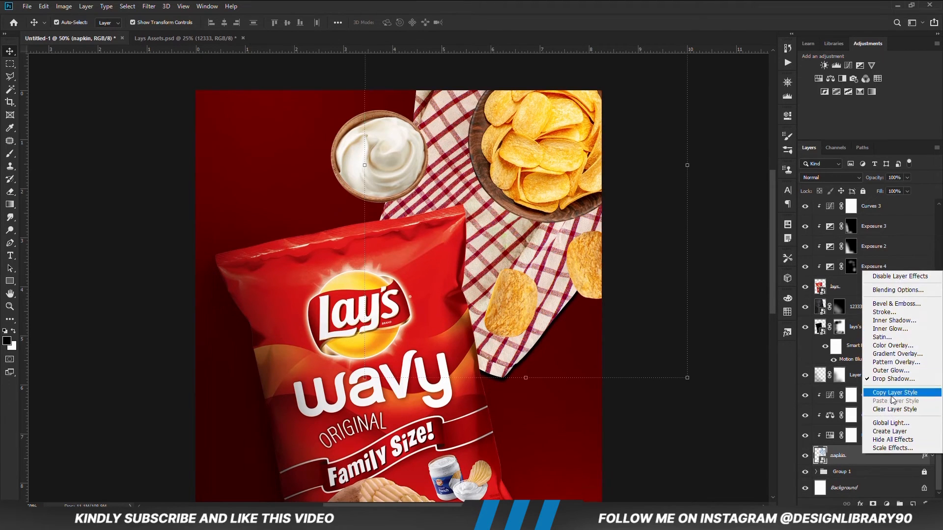
left_click(900, 434)
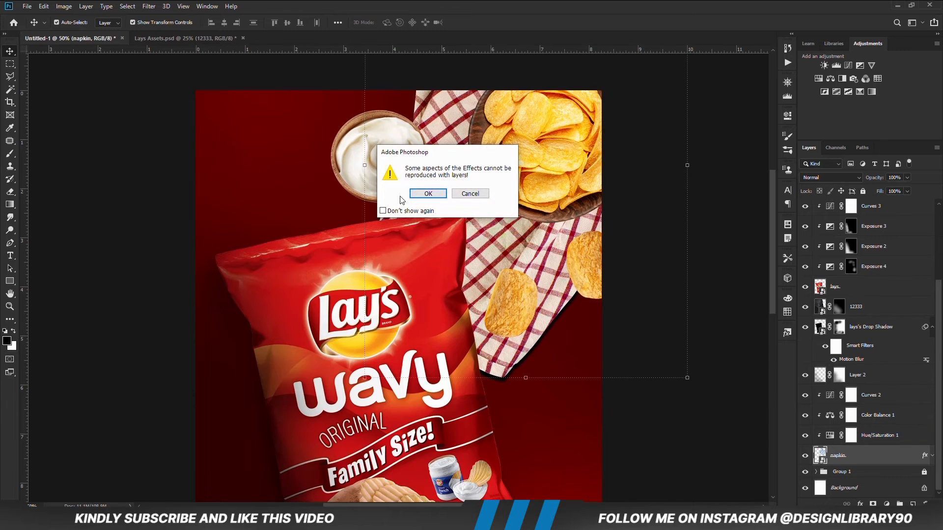
left_click(427, 194)
Step: Convert the napkin's Drop Shadow layer to a smart object
left_click(839, 457)
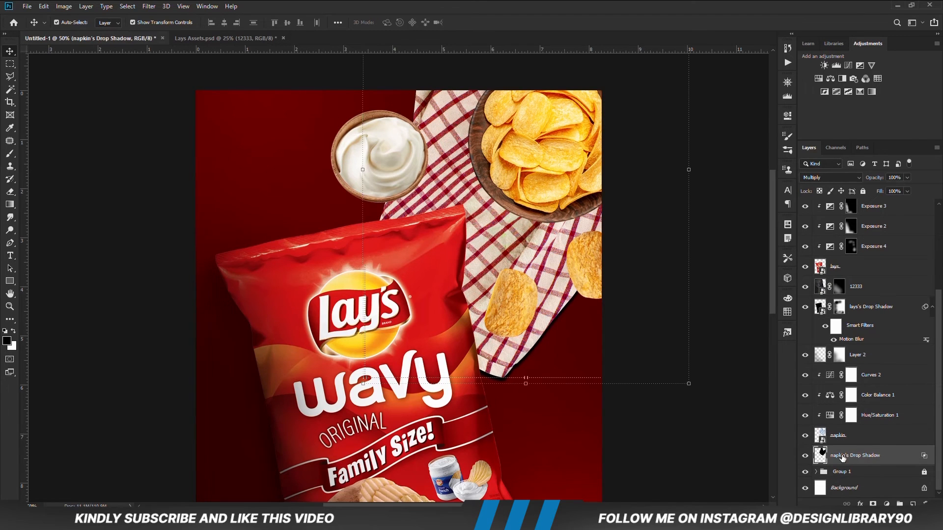
right_click(855, 455)
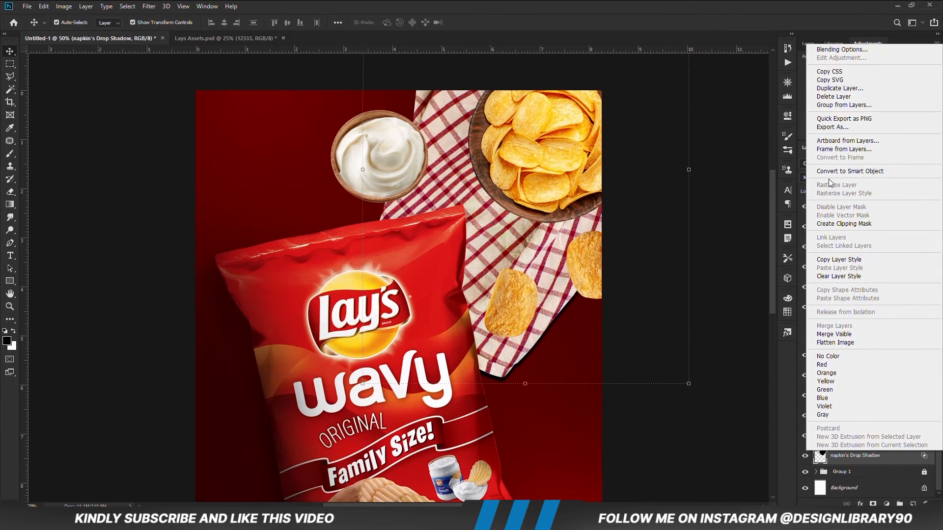
left_click(850, 171)
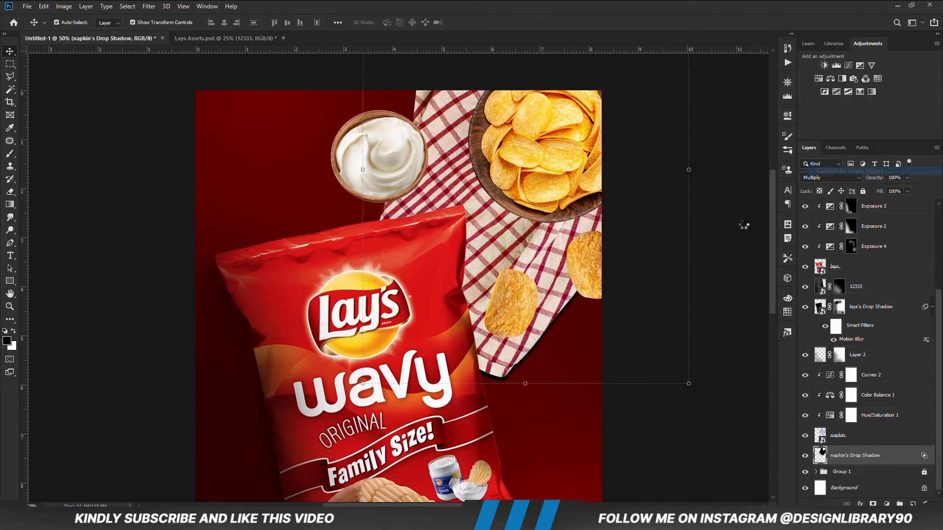
Step: Apply a Gaussian Blur of 12 pixels to the napkin's Drop Shadow layer and lower the layer opacity to 46%
left_click(150, 9)
mouse_move(182, 120)
left_click(289, 157)
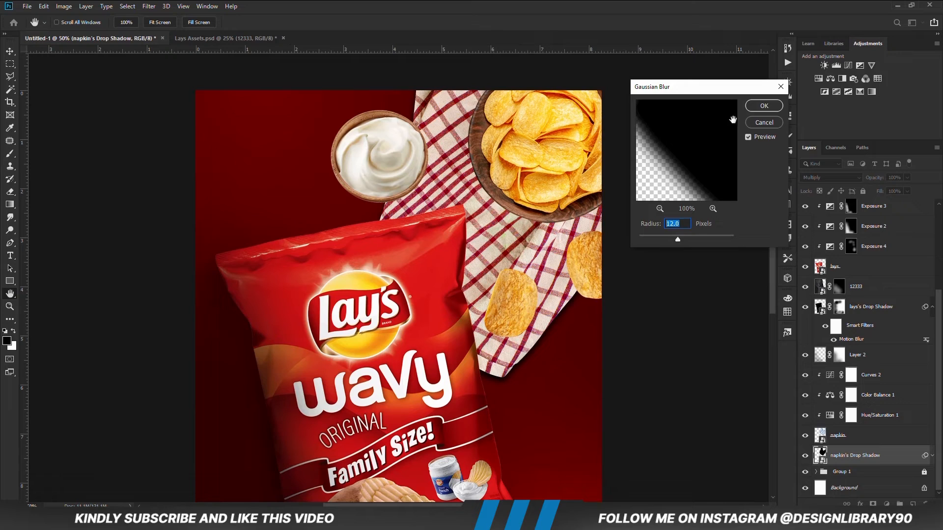
left_click(757, 109)
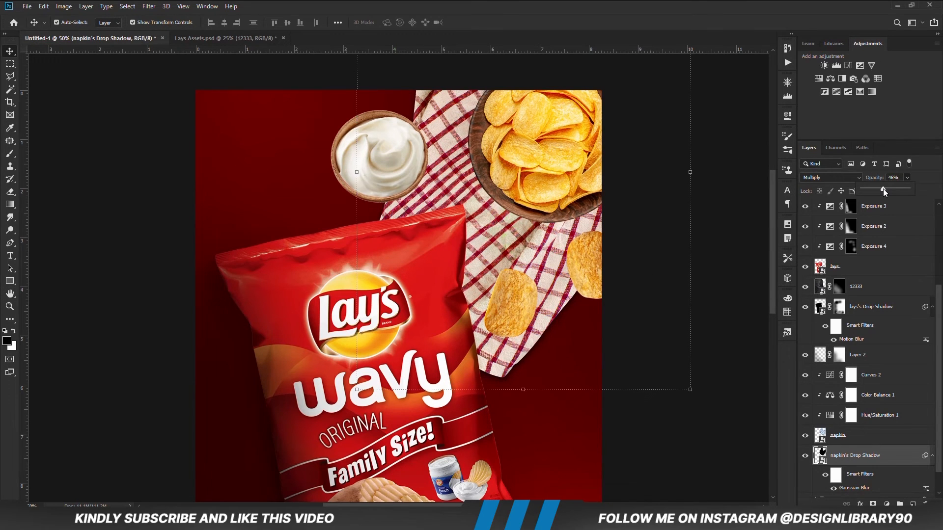
Step: Add a layer mask to the napkin's Drop Shadow, fade it with a black brush at 6% opacity, and set the layer opacity to 39%
scroll(839, 421, "down", 1)
left_click(873, 505)
right_click(10, 154)
left_click(44, 154)
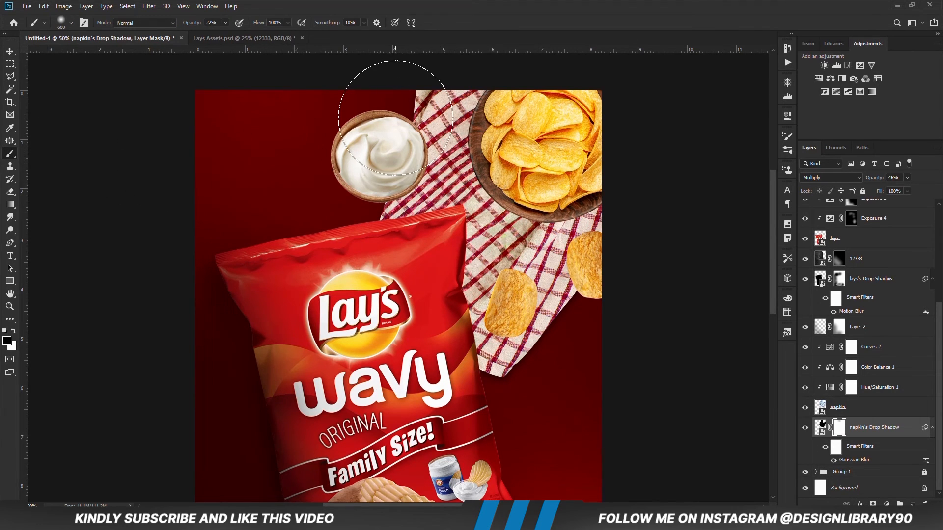
key("bracketleft")
key("bracketleft")
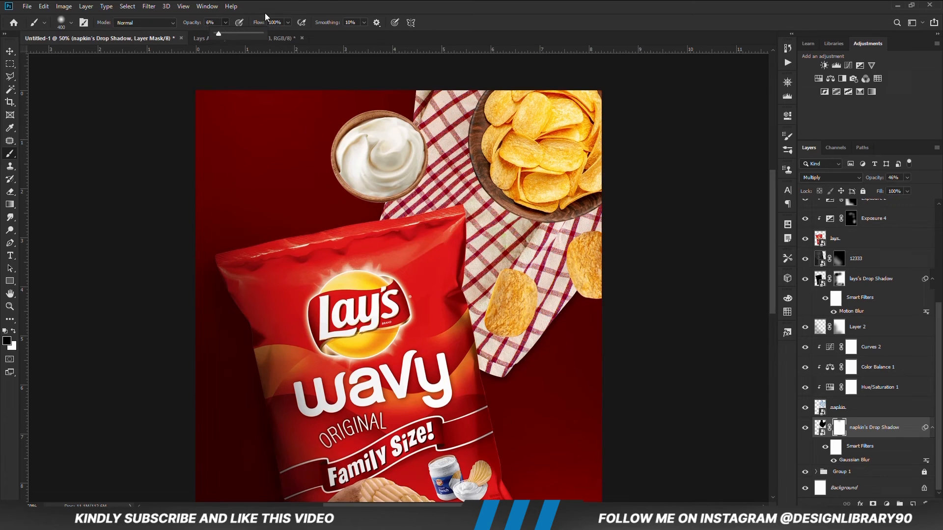
key("bracketleft")
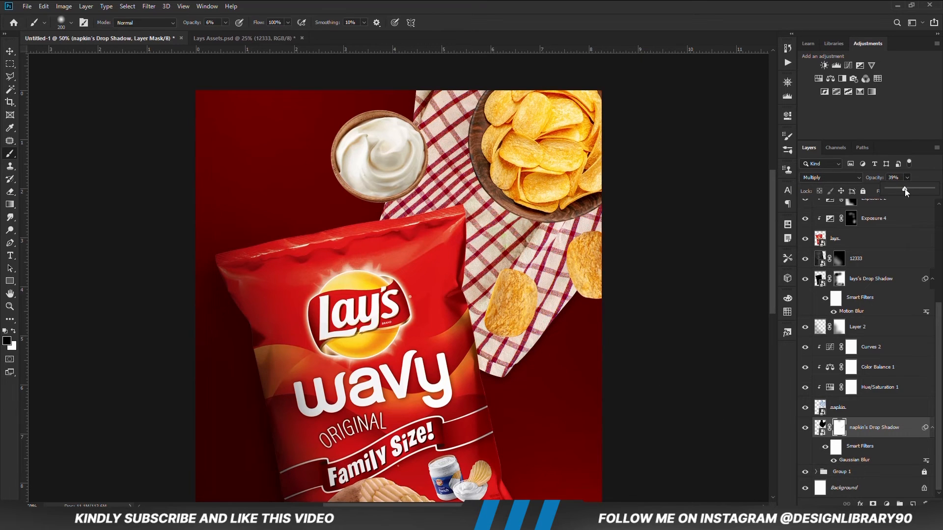
left_click(712, 245)
key("v")
left_click(712, 246)
Step: Add an Exposure adjustment above Curves 2, clipped to the napkin, lower its exposure strongly, and invert its mask to black
left_click(860, 412)
left_click(806, 408)
left_click(805, 408)
left_click(852, 347)
left_click(887, 504)
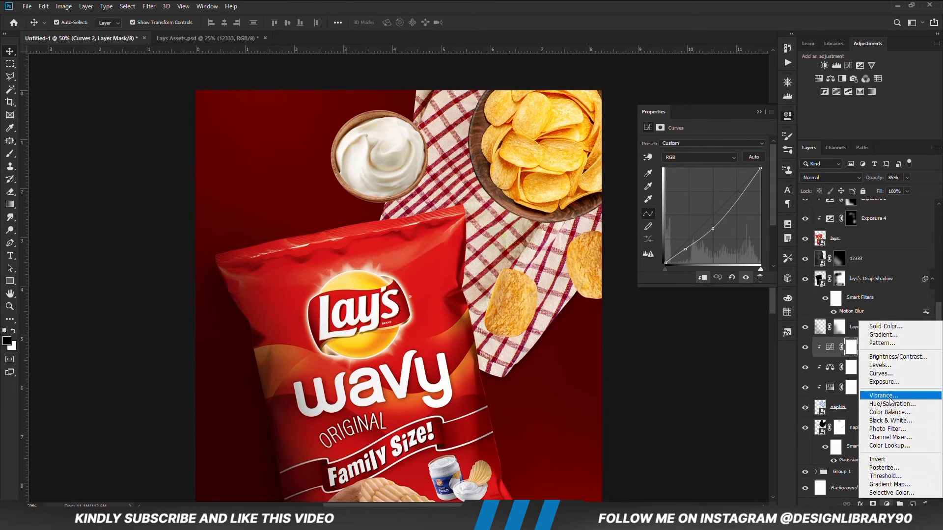
left_click(884, 382)
left_click(705, 277)
left_click_drag(703, 168, 674, 169)
left_click(760, 112)
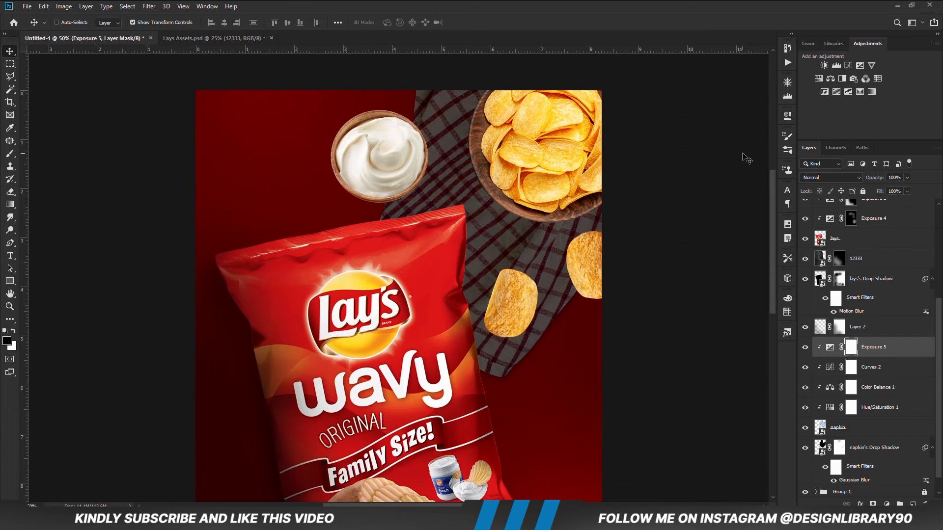
key("ctrl+i")
Step: Paint white on the Exposure 5 mask at 15% brush opacity to darken the napkin between the bowl and the chips
key("b")
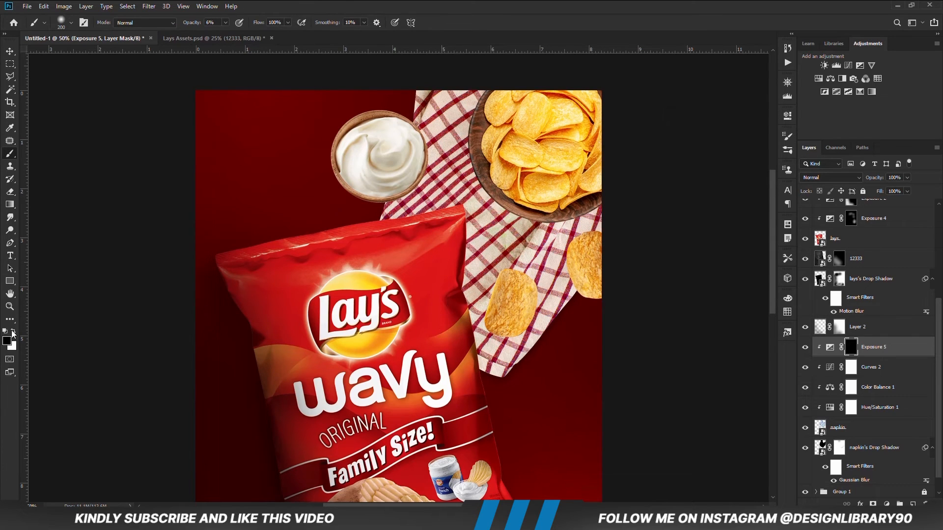
left_click(225, 22)
left_click(227, 34)
left_click(265, 12)
key("bracketright")
key("bracketright")
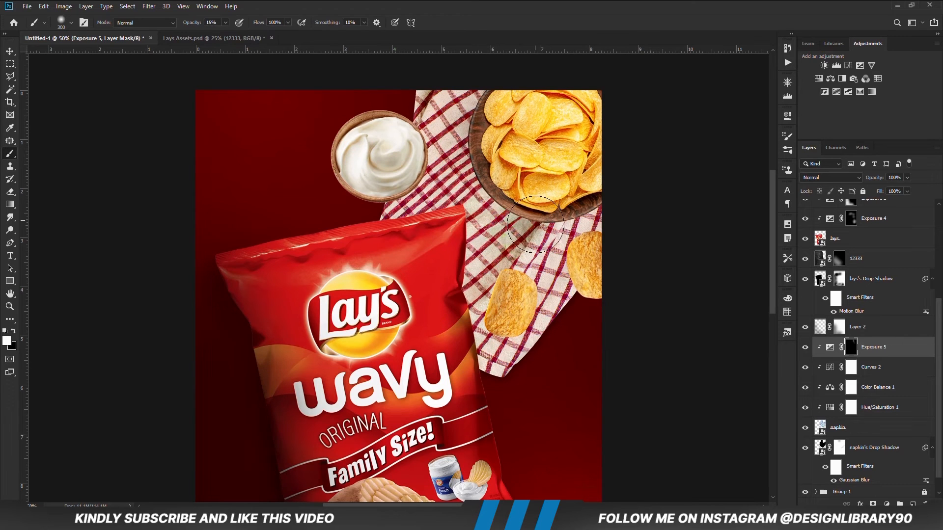
left_click_drag(534, 240, 510, 293)
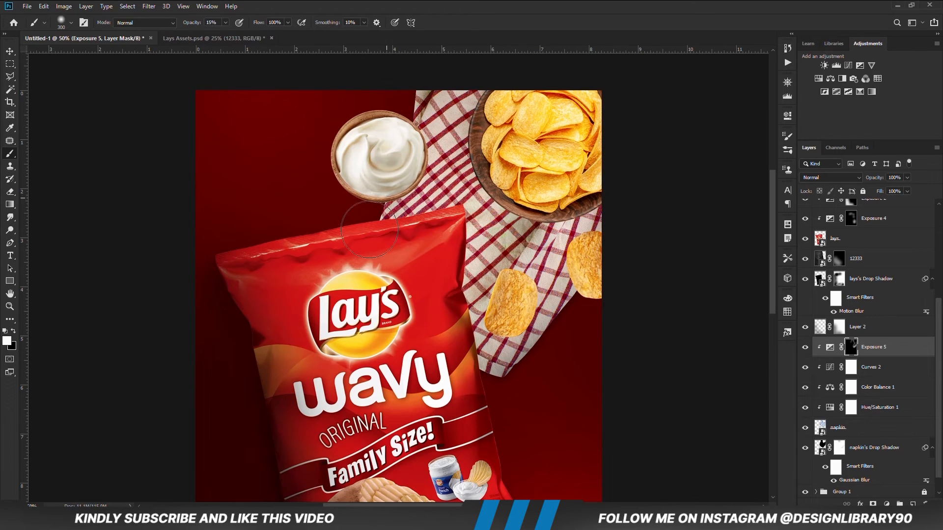
Step: Extend the Exposure 5 shading over the napkin from the lower chip up beside the bowl with larger 600 and 400 px brushes
key("bracketright")
key("bracketright")
key("bracketright")
left_click_drag(522, 304, 474, 133)
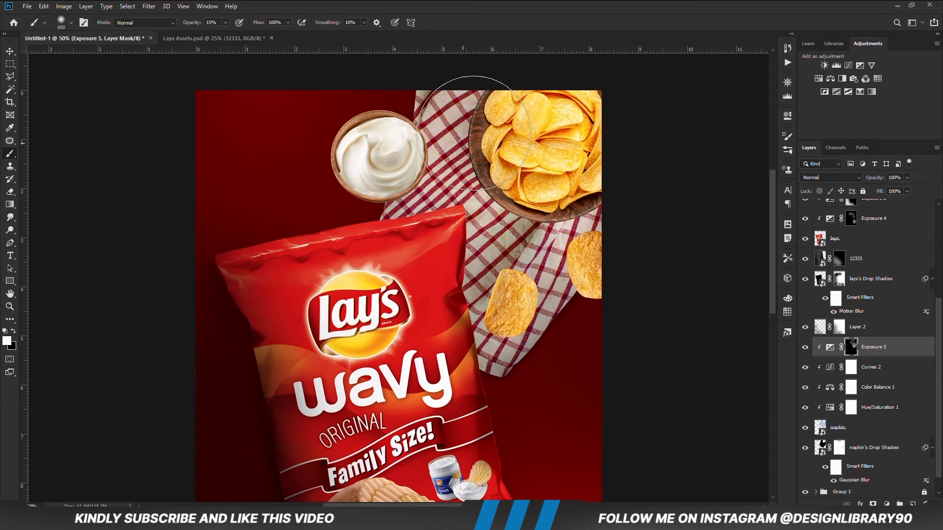
key("bracketleft")
key("bracketleft")
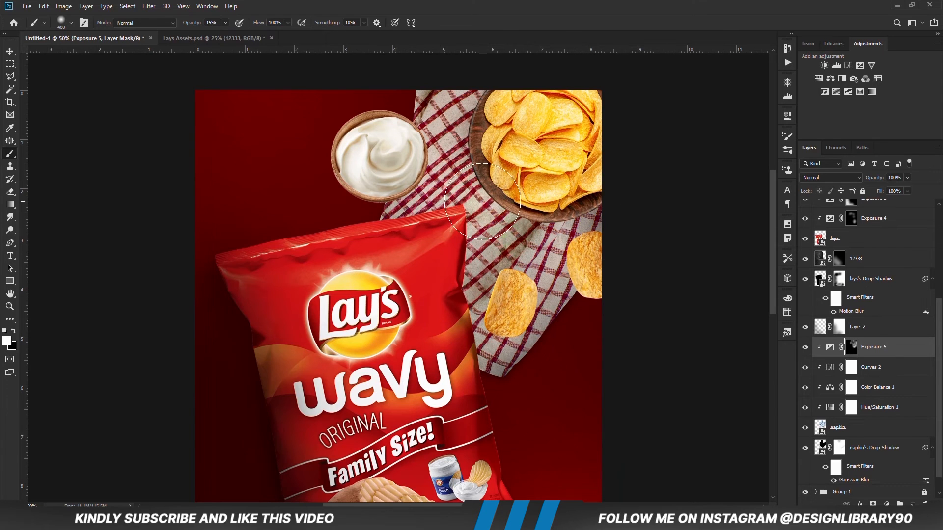
Step: Add another clipped Exposure adjustment above Exposure 5 with exposure -1.39 and invert its mask to black
key("ctrl+minus")
key("v")
left_click(887, 349, "ctrl")
left_click(888, 350)
left_click(887, 505)
left_click(872, 390)
left_click_drag(694, 169, 691, 169)
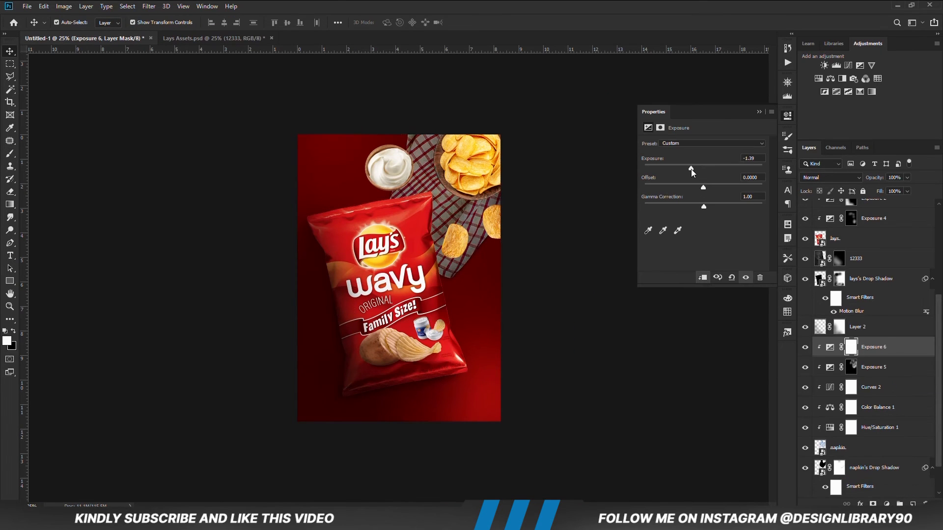
left_click(759, 112)
Step: Paint white on the Exposure 6 mask to darken the upper napkin around the bowl of chips, and compare the effect on and off
key("b")
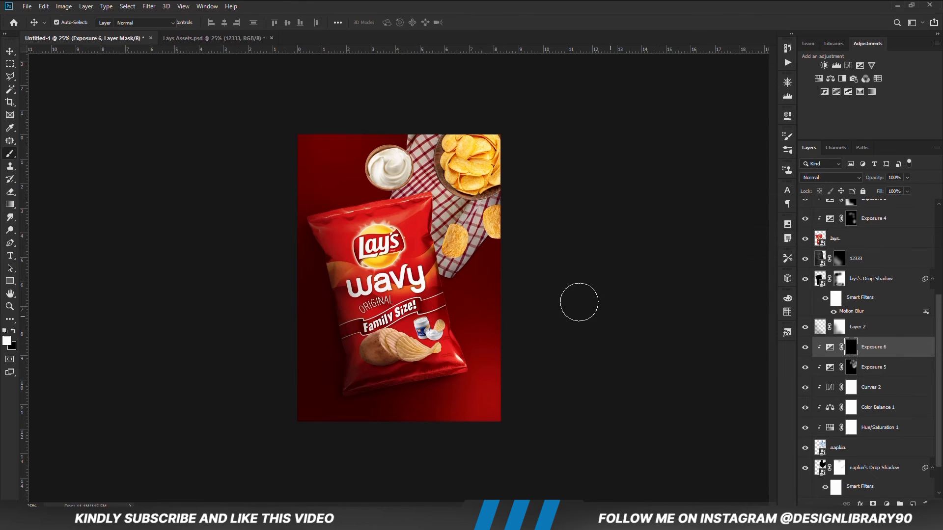
mouse_move(418, 137)
left_mouse_down()
mouse_move(394, 193)
mouse_move(490, 221)
left_mouse_up()
left_click(806, 348)
left_click(606, 251)
key("v")
left_click(605, 251)
Step: Add a Curves adjustment clipped to the chip bowl layer 3 and adjust its shadow and highlight points
left_click(472, 172)
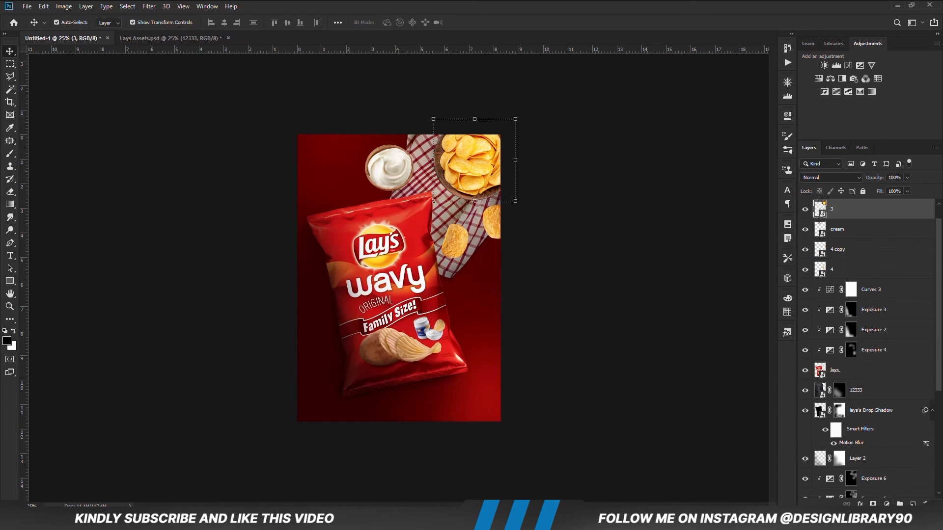
left_click(848, 66)
left_click(703, 277)
left_click_drag(685, 244, 686, 247)
left_click_drag(732, 201, 729, 199)
left_click(746, 278)
left_click(746, 277)
left_click(759, 112)
Step: Add a clipped, lowered Exposure adjustment above Curves 4, invert its mask, and paint white to shade the bowl's lower right side
left_click(887, 504)
left_click(880, 394)
left_click(702, 278)
left_click_drag(704, 168, 679, 168)
left_click(759, 112)
key("ctrl+i")
key("b")
mouse_move(500, 211)
left_mouse_down()
mouse_move(430, 131)
mouse_move(497, 216)
left_mouse_up()
Step: Add a second clipped, lowered Exposure adjustment to the chip bowl, invert its mask, and paint white across the chips toward the lower left rim
left_click(887, 504)
left_click(887, 388)
left_click(703, 278)
left_click_drag(704, 168, 680, 168)
left_click(759, 112)
key("ctrl+i")
left_click_drag(488, 161, 461, 193)
left_click(830, 229)
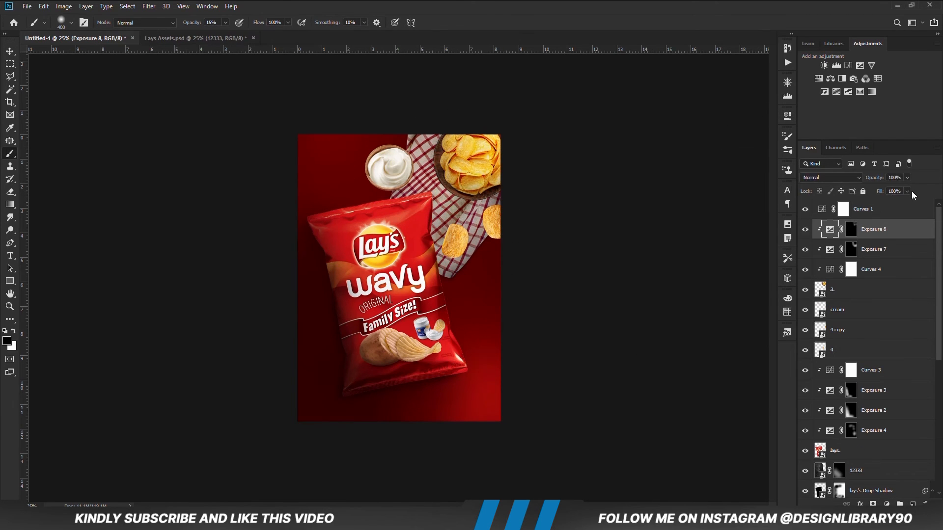
Step: Add a drop shadow to the chip bowl layer 3 and separate the effect into its own layer
key("v")
left_click(835, 293)
left_click(860, 504)
left_click(877, 412)
left_click(502, 268)
left_click_drag(519, 69, 512, 89)
key("Return")
right_click(926, 290)
left_click(836, 451)
Step: Apply a Gaussian Blur to the 3's Drop Shadow layer and reduce the layer's opacity
left_click(149, 6)
mouse_move(158, 118)
left_click(295, 157)
left_click(759, 105)
left_click(907, 178)
left_click_drag(910, 189, 889, 187)
left_click(686, 241)
Step: Add an Exposure adjustment clipped to the cream layer, lower its exposure, and invert its mask to black
left_click(840, 358)
left_click(886, 504)
left_click(880, 391)
left_click(704, 278)
left_click_drag(704, 168, 678, 168)
left_click(759, 112)
key("ctrl+i")
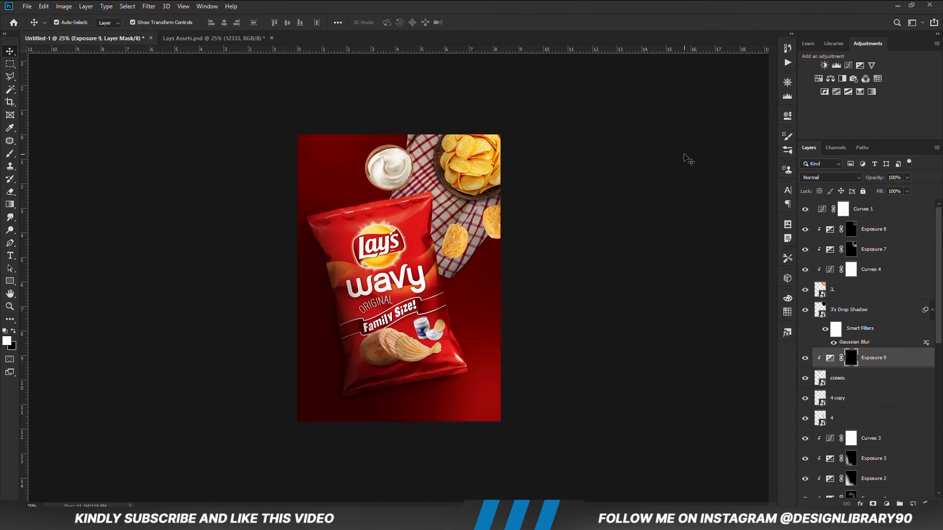
Step: Paint white on the Exposure 9 mask to darken the cream bowl's lower edge and set the adjustment's opacity to 71%
key("b")
left_click_drag(412, 181, 373, 195)
left_click(908, 178)
left_click_drag(910, 189, 896, 190)
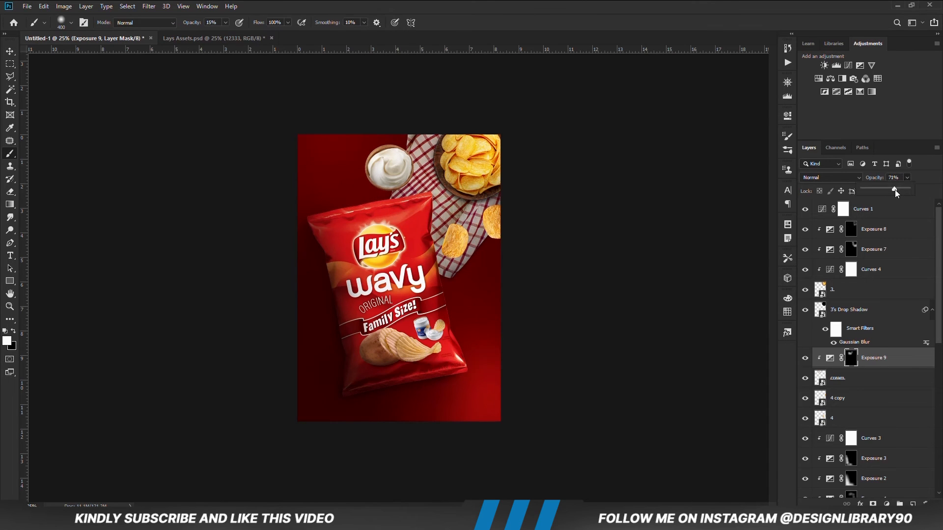
Step: Add a second clipped, lowered Exposure adjustment to the cream, invert its mask, and paint shading in white at 10% brush opacity
left_click(886, 504)
left_click(879, 392)
left_click(703, 278)
left_click_drag(703, 168, 678, 168)
left_click(759, 112)
key("ctrl+i")
key("1")
key("v")
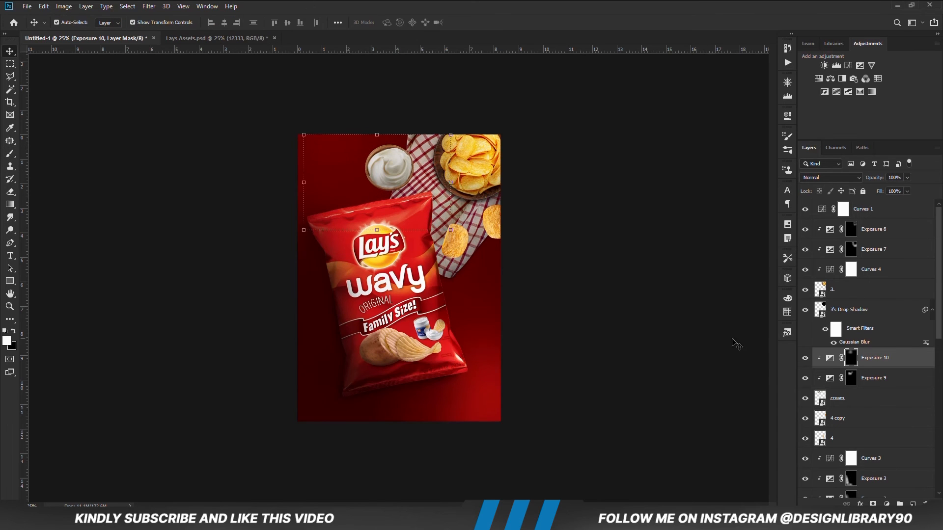
Step: Add a black Multiply drop shadow to the cream layer with 100% opacity, 86° angle, 26 px distance and 9 px size
left_click(864, 401)
left_click(861, 504)
left_click(878, 411)
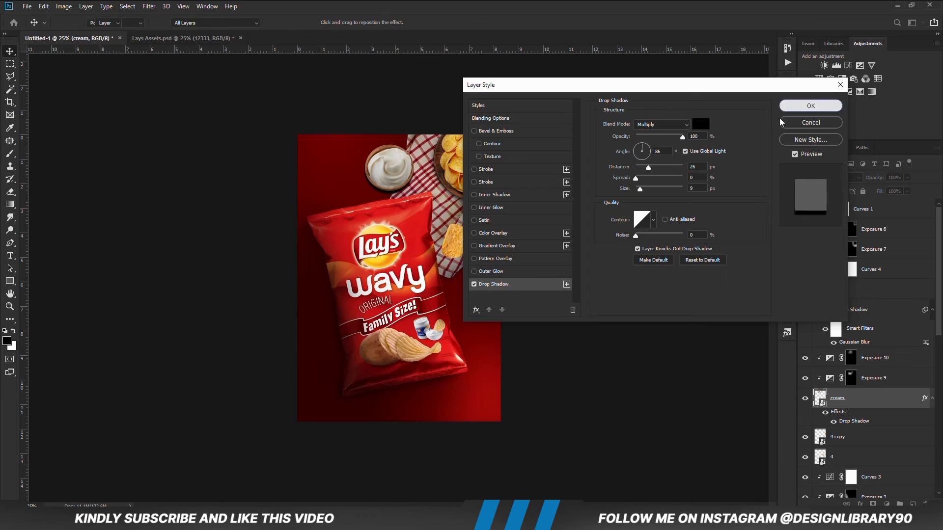
left_click(811, 106)
Step: Separate the cream's drop shadow effect into its own layer and convert that layer to a smart object
left_click(932, 398)
right_click(925, 397)
left_click(890, 374)
left_click(838, 418)
right_click(838, 419)
left_click(844, 143)
Step: Apply a 12-pixel Gaussian Blur to the cream's Drop Shadow layer and lower its opacity to 51%
left_click(149, 7)
mouse_move(197, 118)
left_click(293, 154)
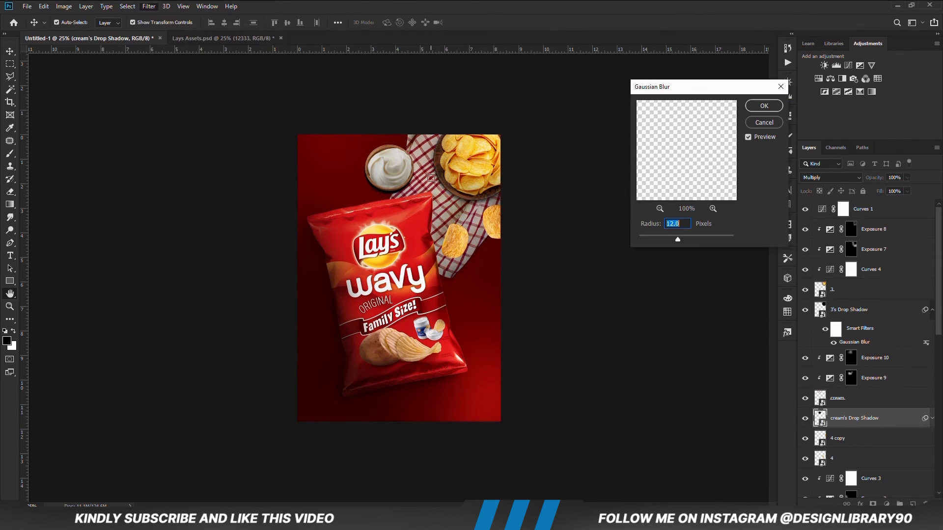
left_click(771, 104)
left_click(907, 177)
left_click_drag(910, 189, 886, 191)
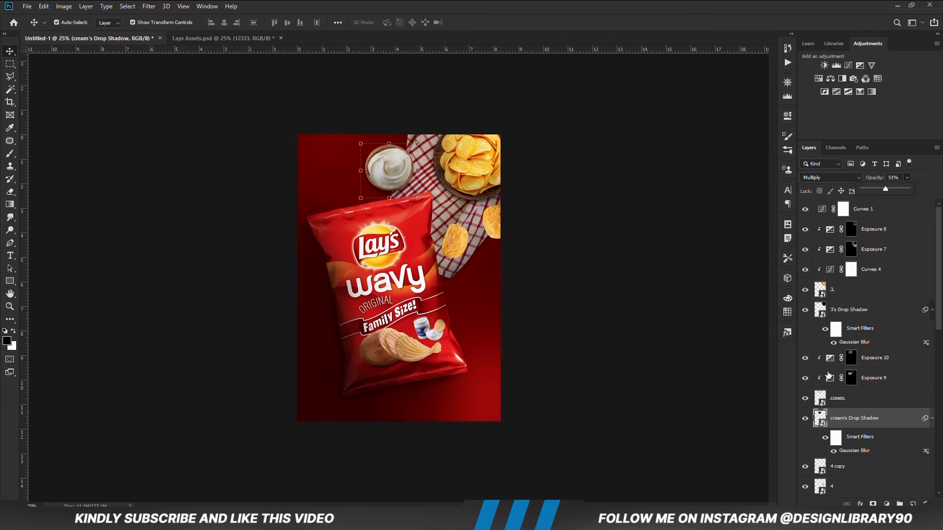
left_click(637, 269)
Step: Add a black Multiply drop shadow to the chip on layer 4 with 100% opacity, 86° angle and 9 px distance
left_click(463, 250)
scroll(804, 427, "down", 3)
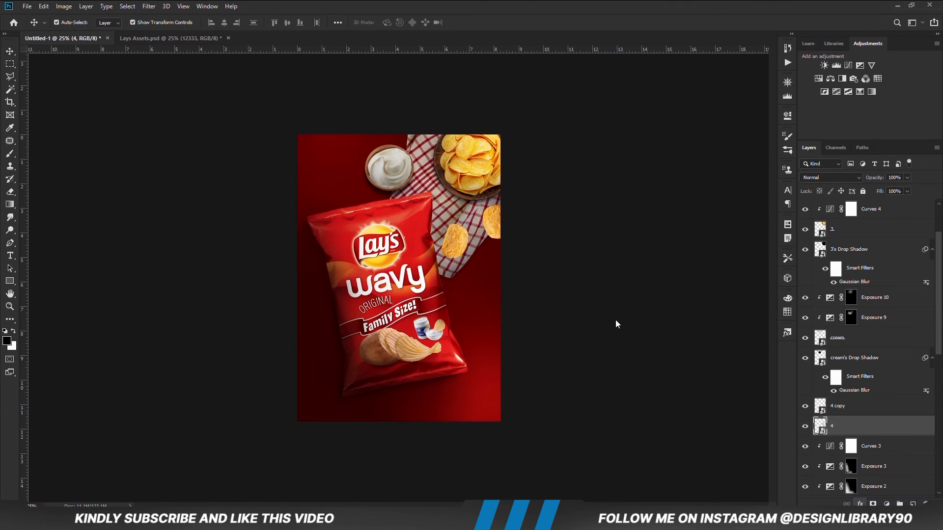
left_click_drag(523, 87, 571, 127)
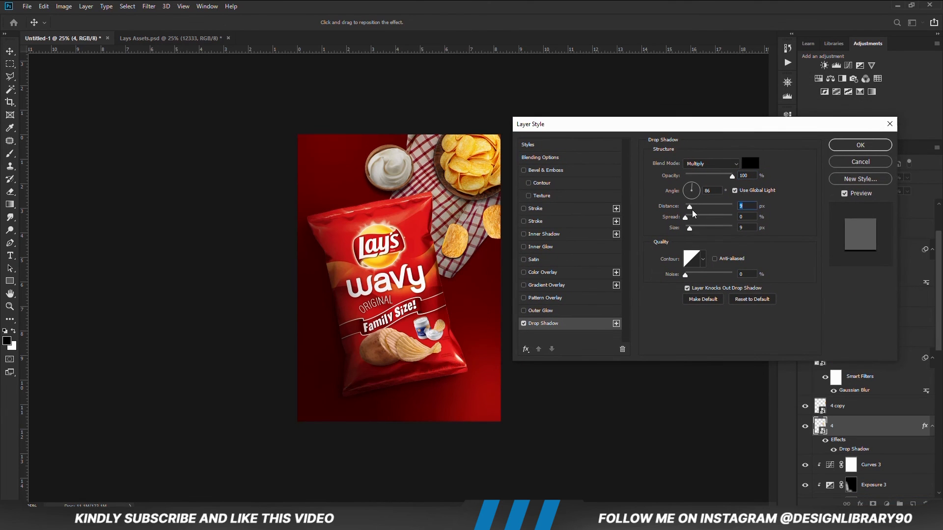
left_click(841, 149)
Step: Separate the layer 4 chip's drop shadow effect into its own layer
scroll(923, 380, "down", 3)
left_click(933, 326)
right_click(925, 327)
left_click(899, 487)
left_click(429, 194)
Step: Motion-blur the 4's Drop Shadow layer at 51° over 32 pixels and soften it with a mask painted black at 10% brush opacity
left_click(149, 6)
mouse_move(169, 116)
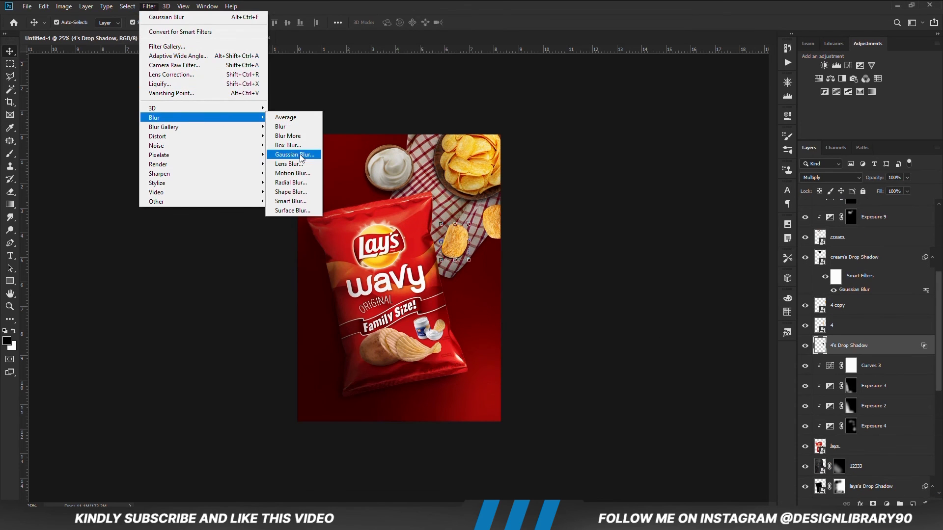
left_click(290, 183)
key("Tab")
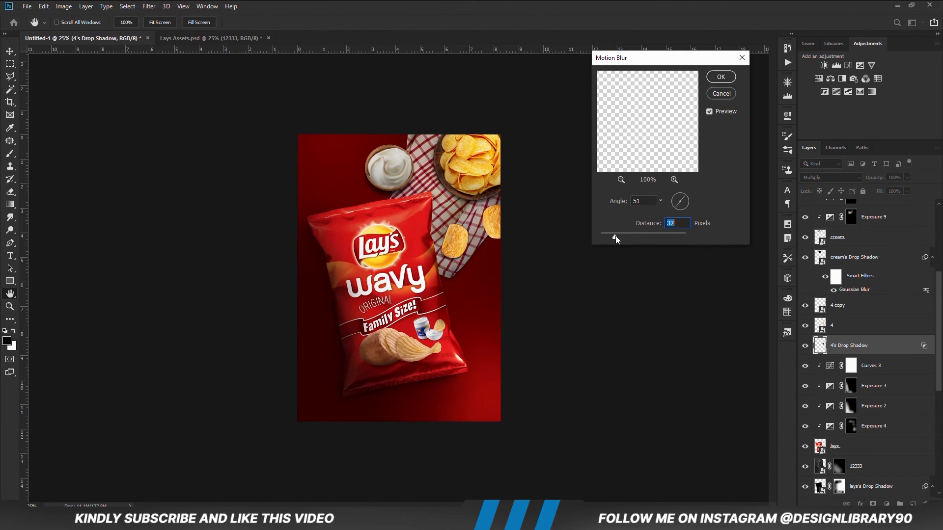
left_click(721, 77)
left_click(873, 504)
key("b")
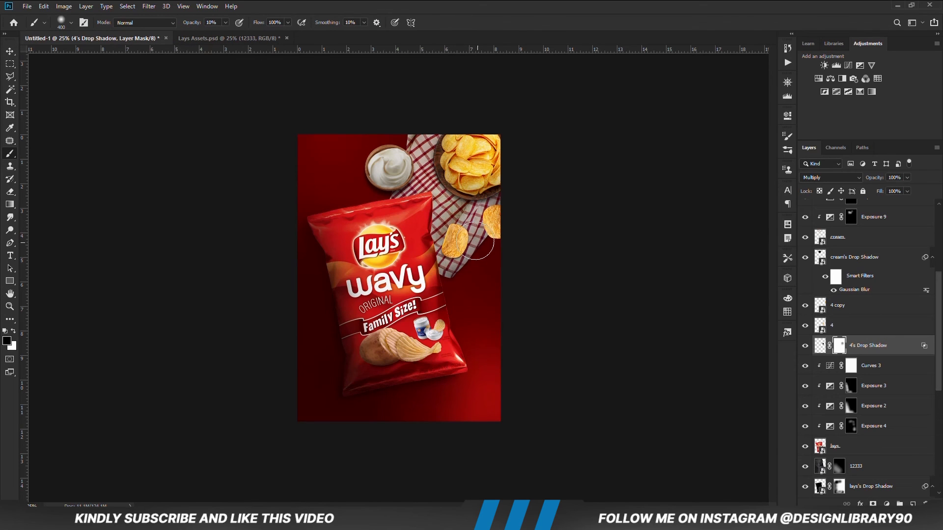
Step: Add an Exposure adjustment of -2.72 clipped to the layer 4 chip, invert its mask, and paint white to darken the chip's lower edge
left_click(861, 65)
left_click_drag(704, 168, 680, 169)
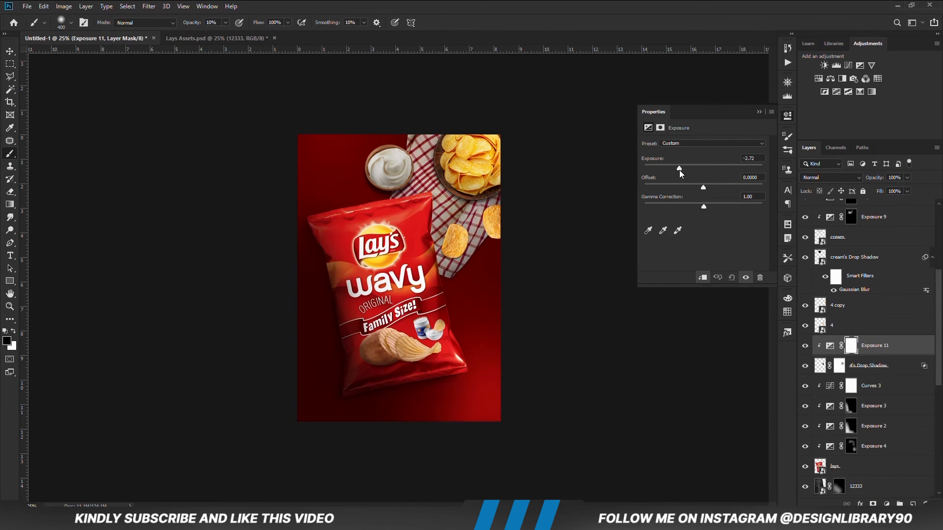
left_click_drag(871, 348, 875, 316)
left_click(869, 335, "alt")
key("ctrl+i")
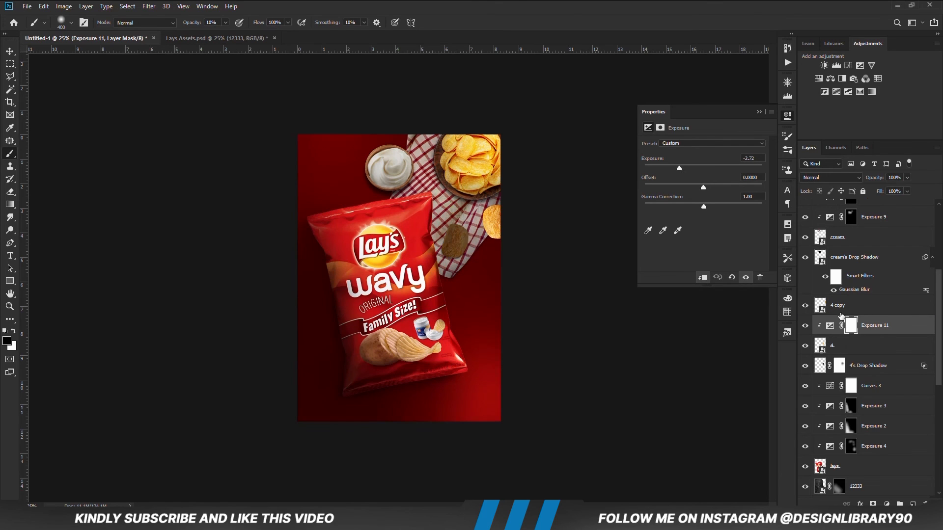
mouse_move(438, 264)
left_mouse_down()
mouse_move(461, 249)
mouse_move(467, 268)
left_mouse_up()
Step: Add a second clipped Exposure adjustment of +0.83 to the layer 4 chip, invert its mask, and paint white to brighten the chip
left_click(886, 504)
left_click(881, 388)
left_click(704, 279)
key("ctrl+i")
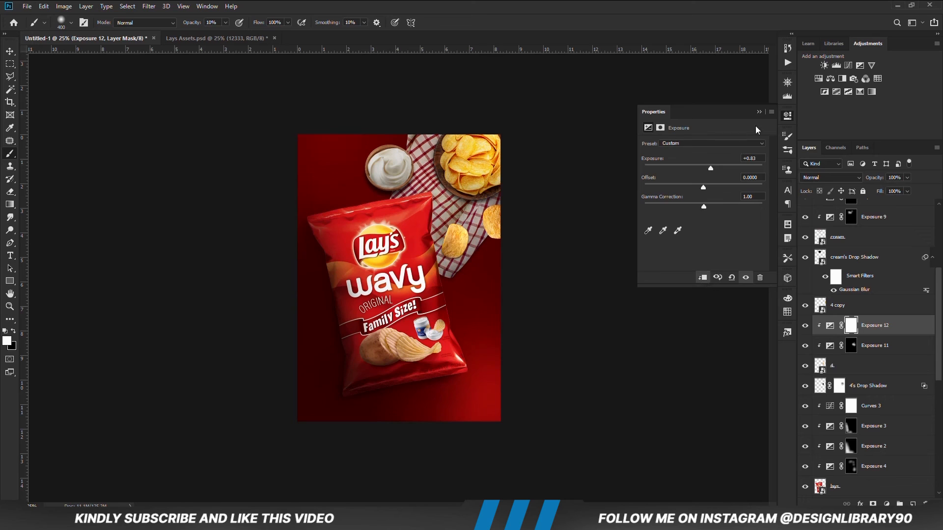
left_click(759, 112)
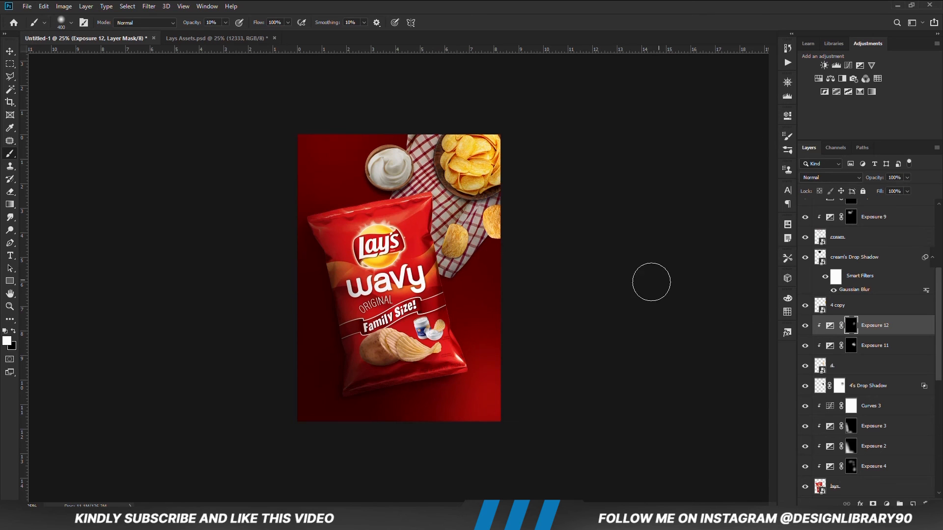
Step: Add a drop shadow effect to the layer 4 copy chip and separate it into its own layer
key("v")
key("alt+]")
left_click(861, 504)
left_click(868, 500)
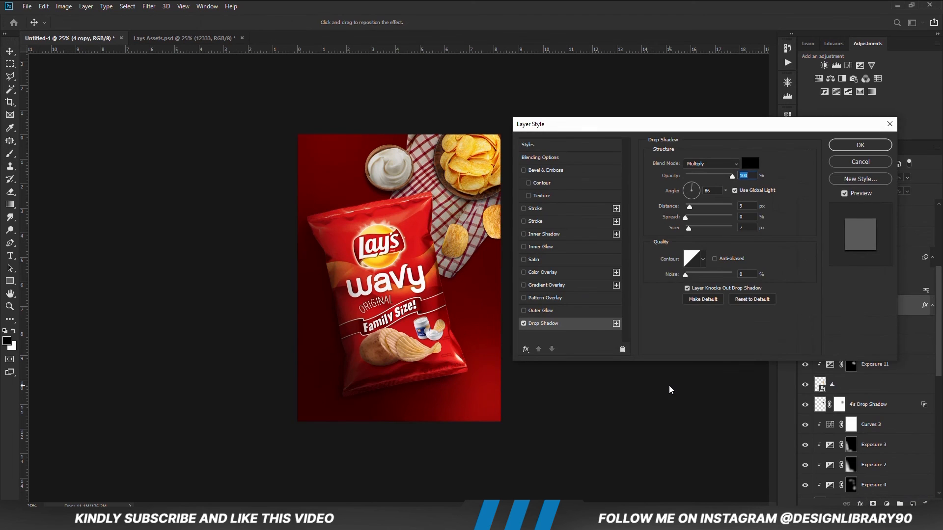
left_click(860, 146)
right_click(926, 306)
left_click(883, 469)
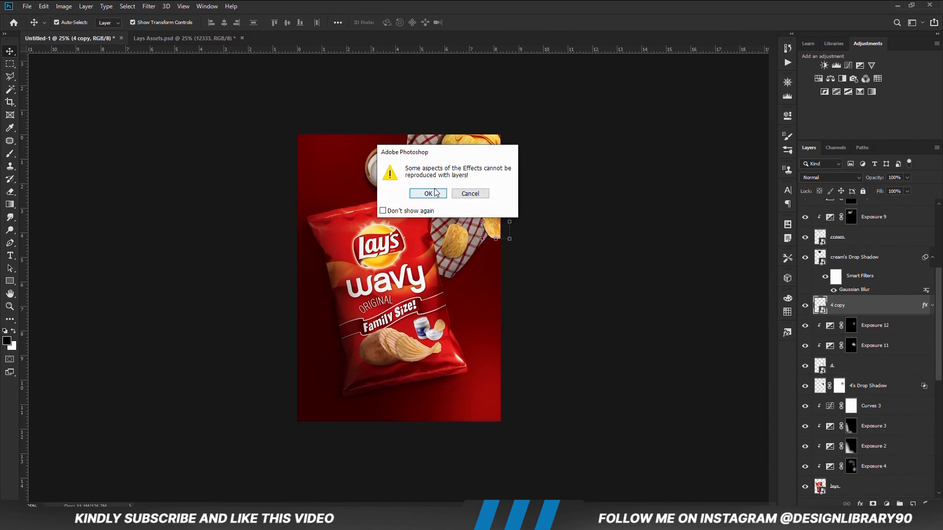
left_click(434, 193)
Step: Apply a Motion Blur smart filter to the 4 copy's Drop Shadow layer
left_click(841, 328)
left_click(149, 7)
mouse_move(178, 118)
left_click(294, 175)
left_click(721, 78)
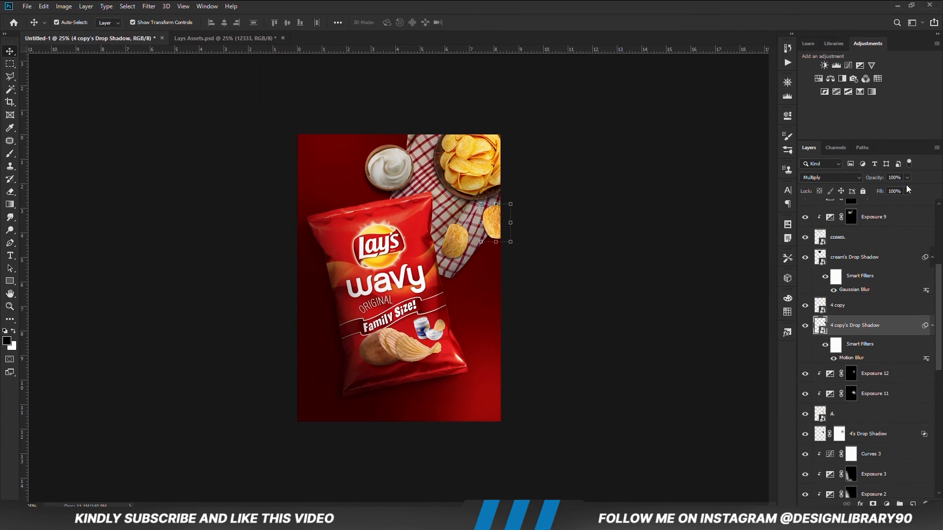
left_click(692, 319)
Step: Add a darkening Exposure adjustment clipped to the 4 copy chip, invert its mask, and paint white at 10% brush opacity to shade the chip
left_click(841, 311)
left_click(887, 504)
left_click(877, 388)
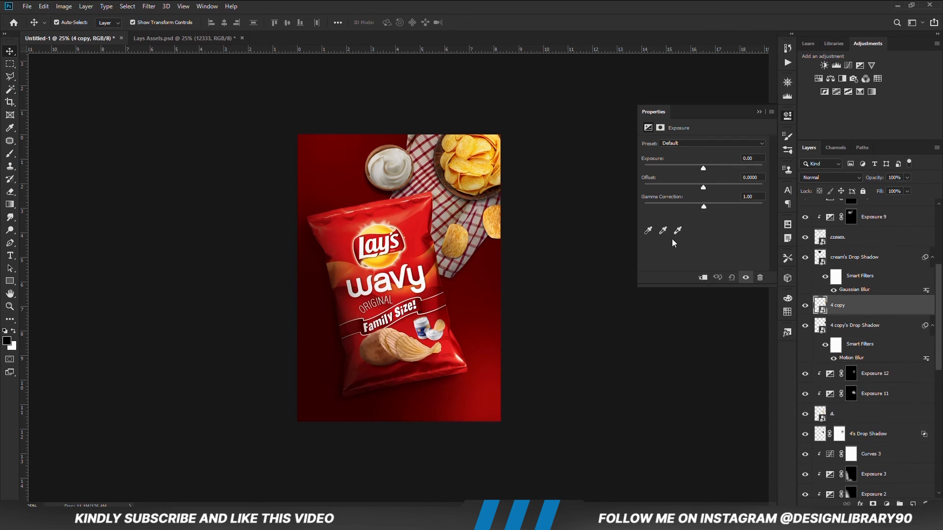
left_click(703, 278)
left_click_drag(703, 168, 685, 169)
left_click(759, 112)
key("ctrl+i")
key("b")
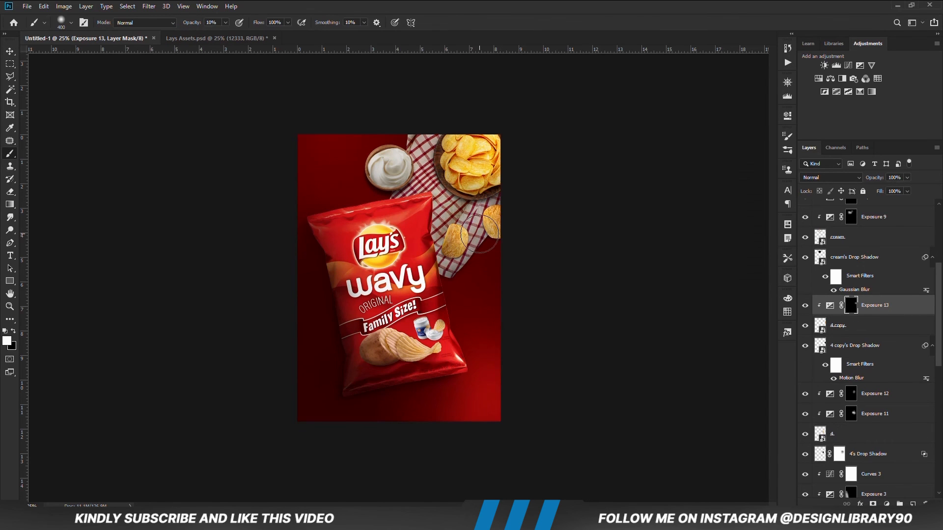
Step: Add a second clipped Exposure adjustment to the 4 copy chip, invert its mask, paint white over the chip, and compare its effect
left_click(887, 504)
left_click(877, 388)
left_click(760, 114)
key("ctrl+i")
left_click(805, 306)
left_click(805, 305)
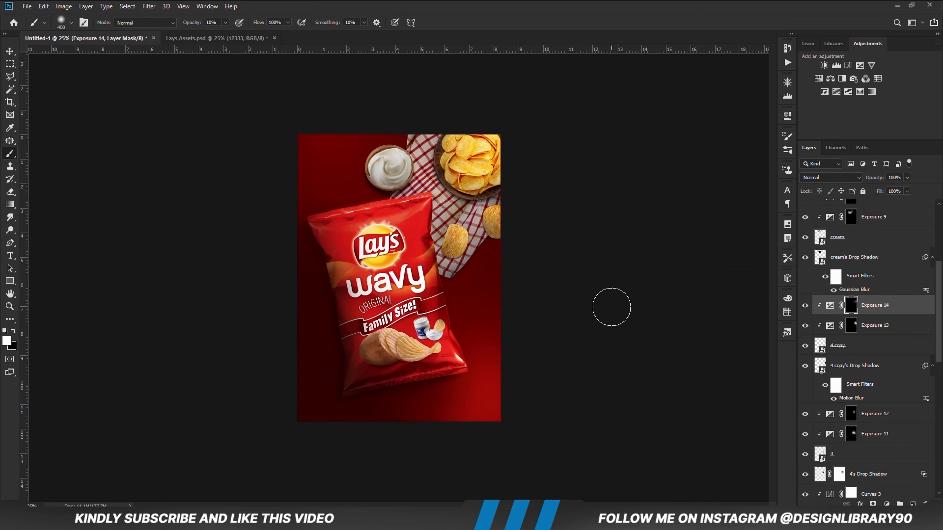
Step: Add a strongly darkening Exposure adjustment clipped to the napkin, above Exposure 6, and invert its mask
key("v")
left_click(463, 217)
scroll(868, 436, "down", 2)
left_click(886, 503)
left_click(876, 388)
left_click_drag(703, 168, 674, 168)
left_click(759, 112)
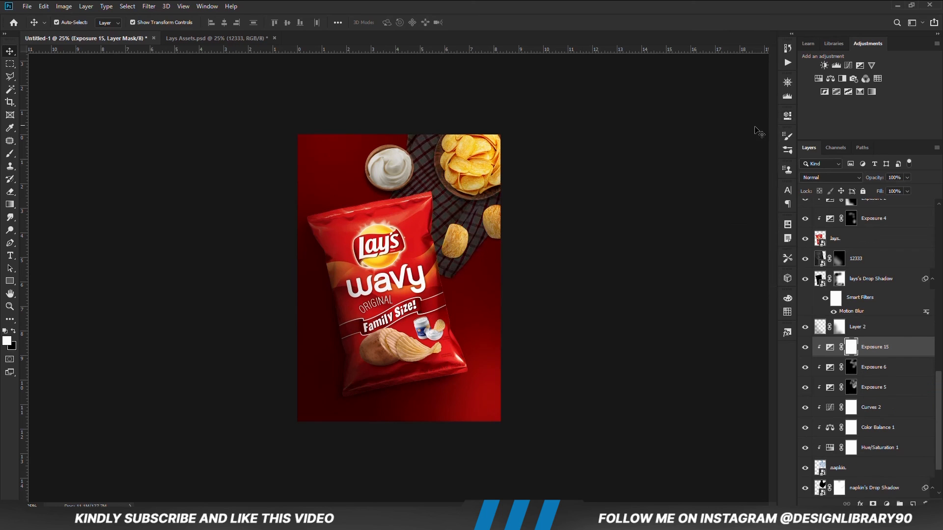
key("ctrl+i")
Step: Paint white at 15% brush opacity on the Exposure 15 mask to shade the napkin, and set the adjustment's opacity to 66%
key("b")
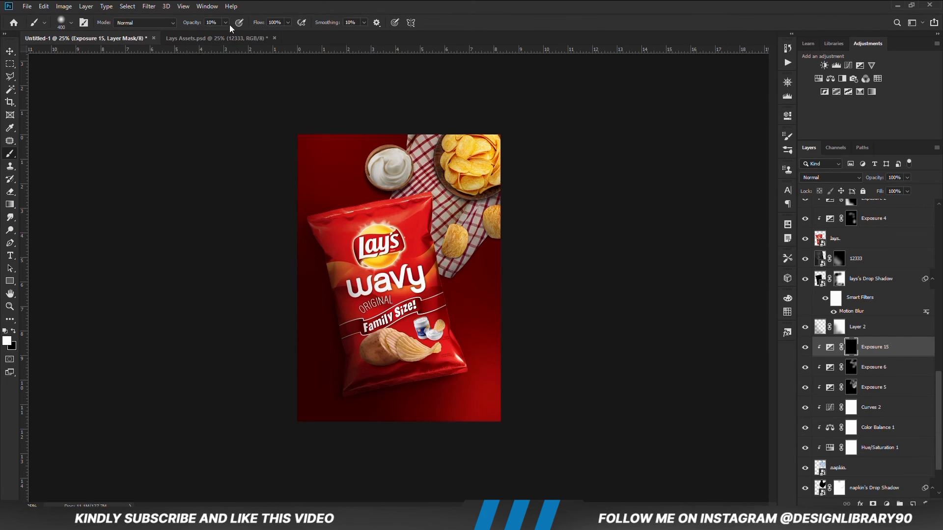
left_click_drag(237, 30, 233, 31)
mouse_move(398, 194)
left_mouse_down()
mouse_move(433, 217)
mouse_move(503, 210)
mouse_move(452, 281)
left_mouse_up()
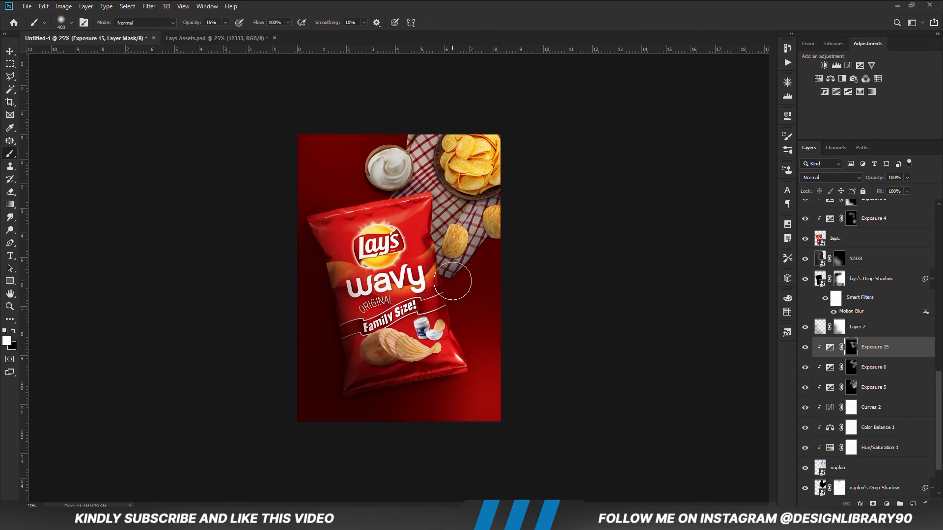
mouse_move(441, 187)
left_mouse_down()
mouse_move(428, 164)
mouse_move(526, 217)
left_mouse_up()
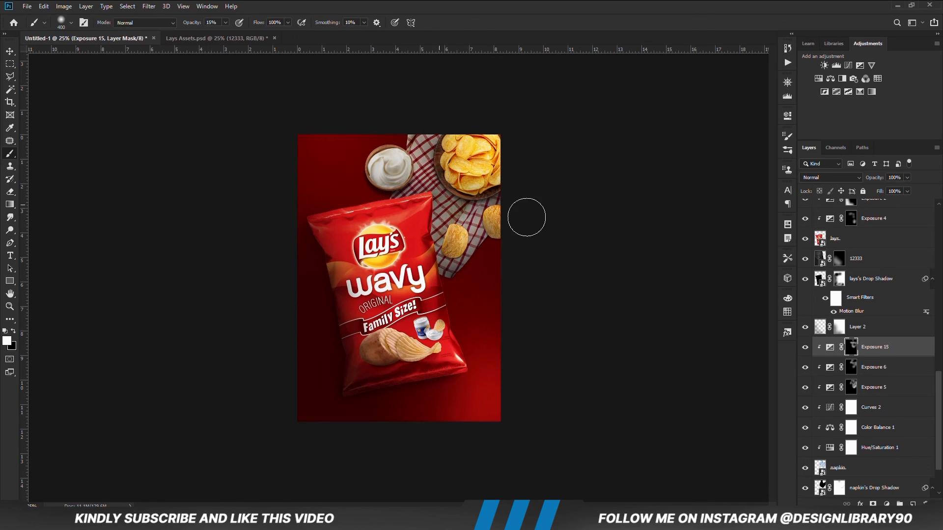
left_click(804, 349)
left_click(804, 348)
left_click(907, 178)
left_click_drag(908, 189, 893, 190)
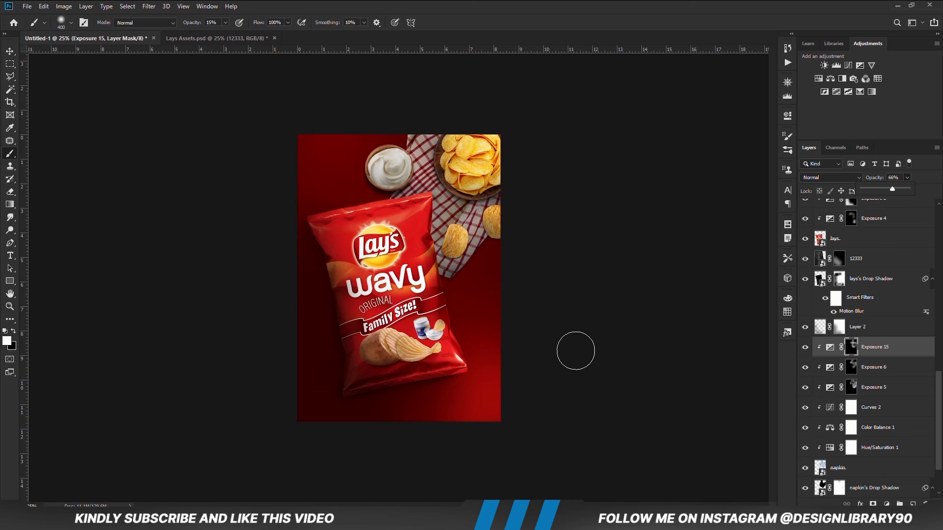
Step: Create a new layer above 12333 and paint a soft black shadow behind the bag with a 700-pixel brush at 15% opacity
key("v")
left_click(489, 383)
left_click(394, 358)
left_click(863, 261)
left_click(912, 504)
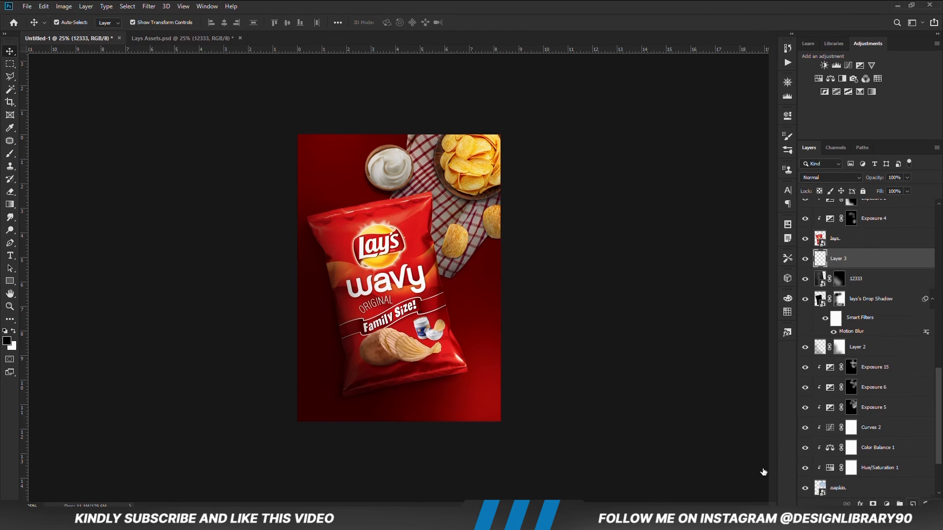
key("b")
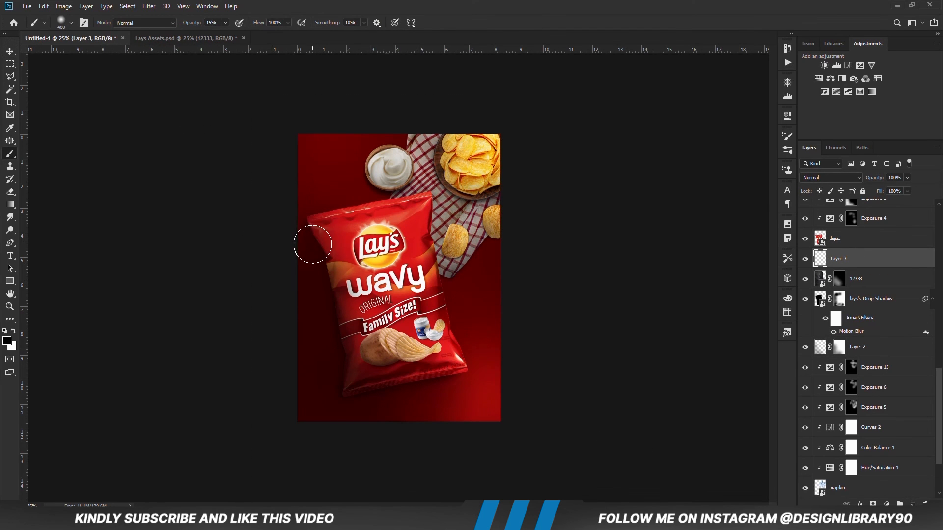
key("bracketright")
key("bracketright")
key("bracketright")
Step: Set Layer 3 to 59% opacity and soften its shadow with a mask painted black at 39% brush opacity
left_click(873, 504)
left_click_drag(228, 35, 238, 34)
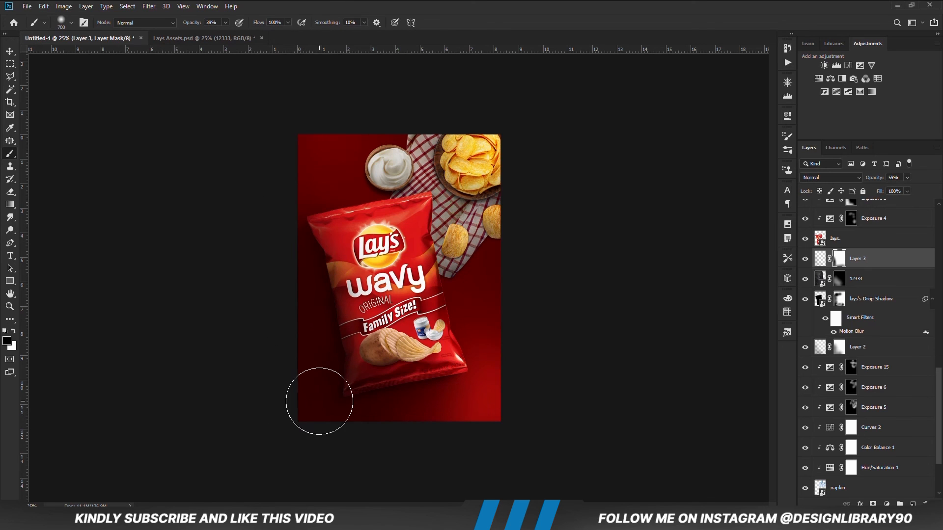
key("v")
key("b")
key("v")
left_click(600, 379)
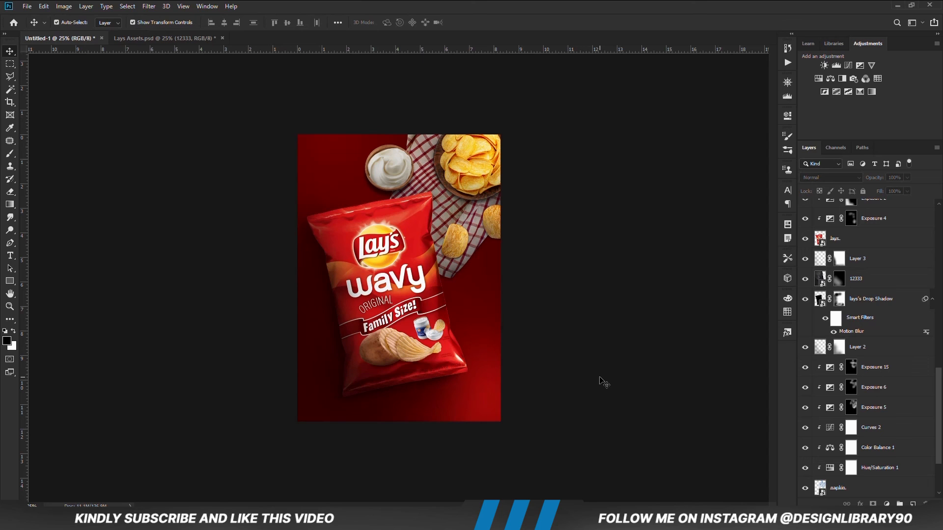
Step: Stamp all visible layers into a new layer at the top of the stack and convert it to a smart object
scroll(808, 383, "up", 10)
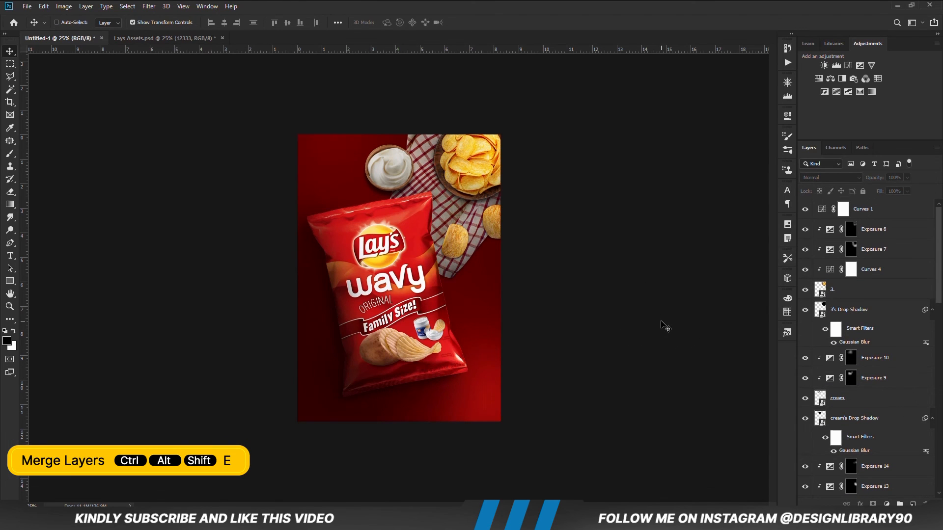
key("ctrl+alt+shift+e")
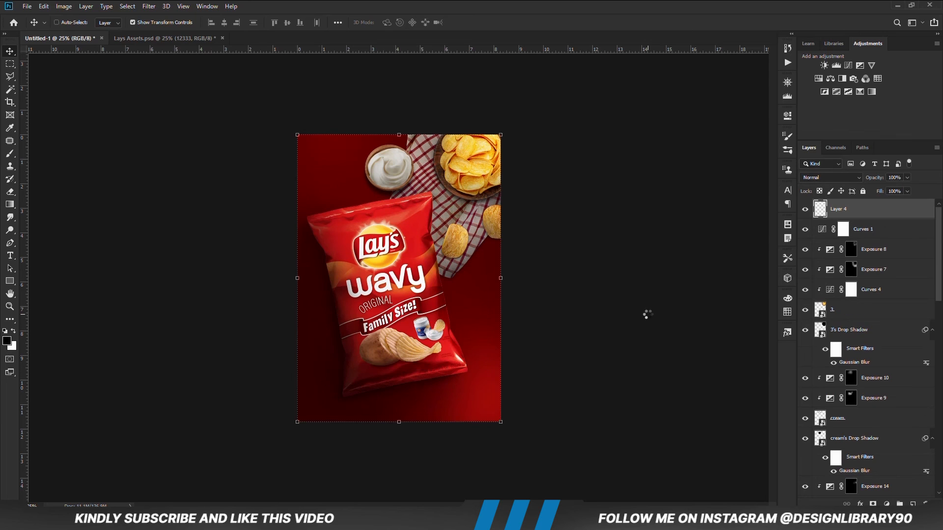
right_click(848, 214)
left_click(740, 232)
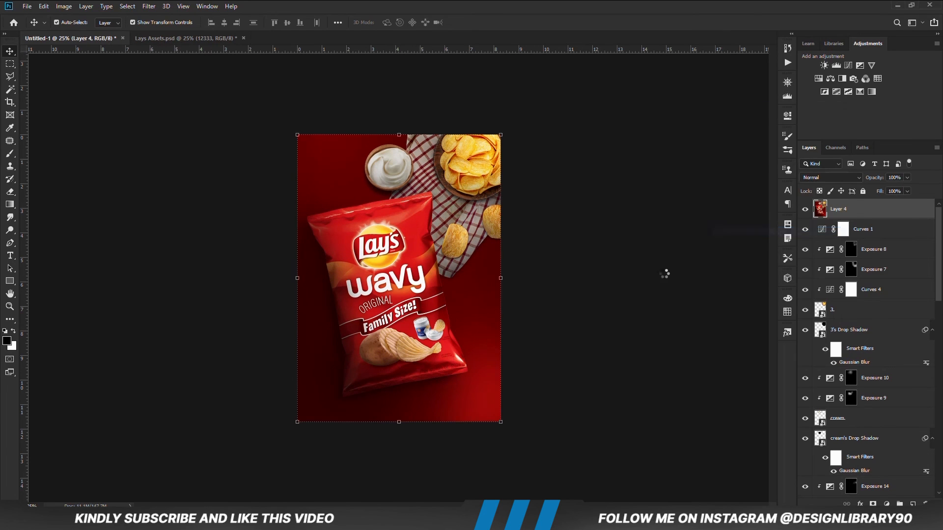
Step: Open the Camera Raw Filter for the merged Layer 4
left_click(148, 7)
left_click(162, 64)
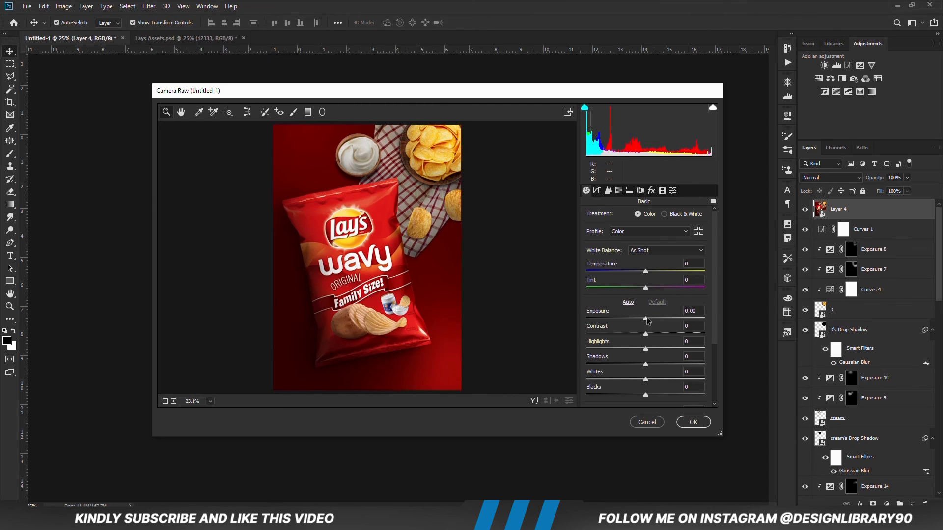